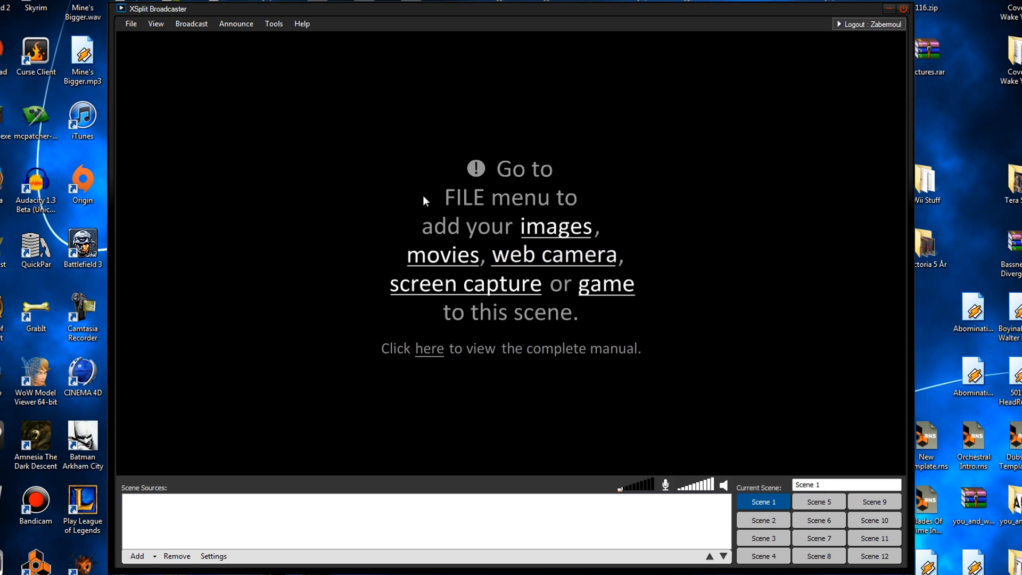
Switch through Scene 2, Scene 3 and Scene 4, and return to Scene 1
{"action": "left_click", "coordinate": [131, 23]}
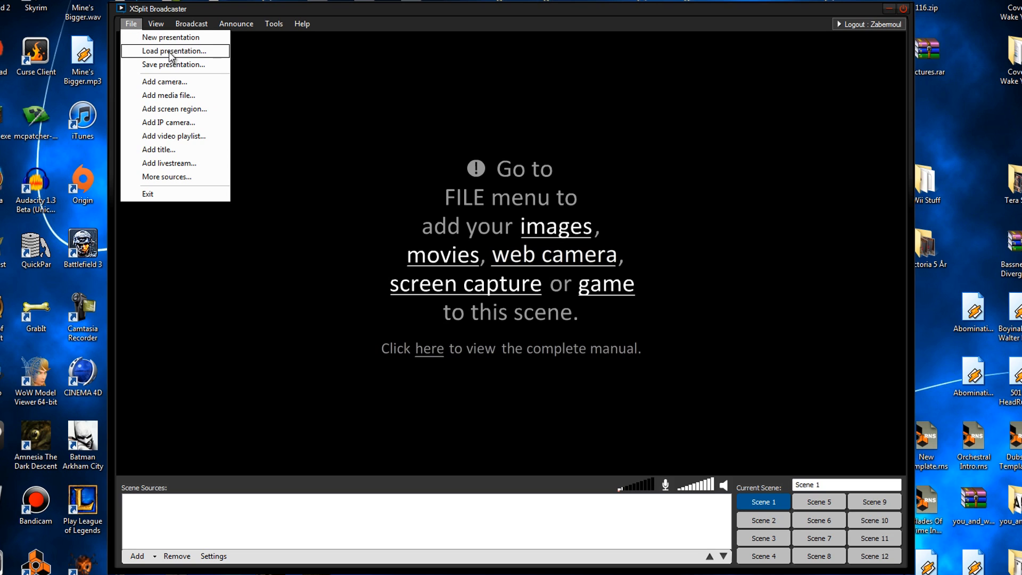
{"action": "left_click", "coordinate": [131, 24]}
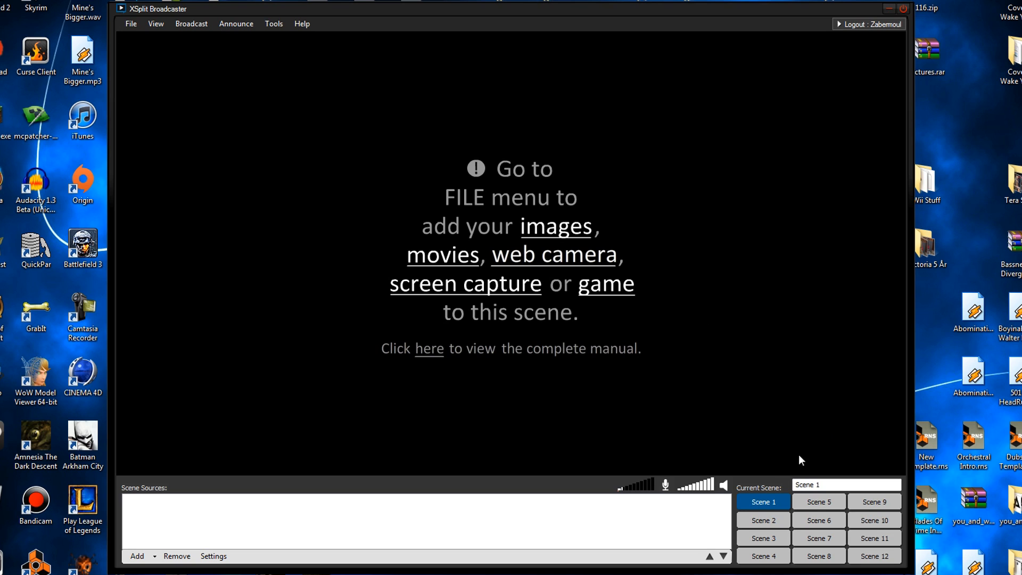
{"action": "left_click", "coordinate": [771, 521]}
{"action": "left_click", "coordinate": [770, 537]}
{"action": "left_click", "coordinate": [775, 554]}
{"action": "left_click", "coordinate": [775, 504]}
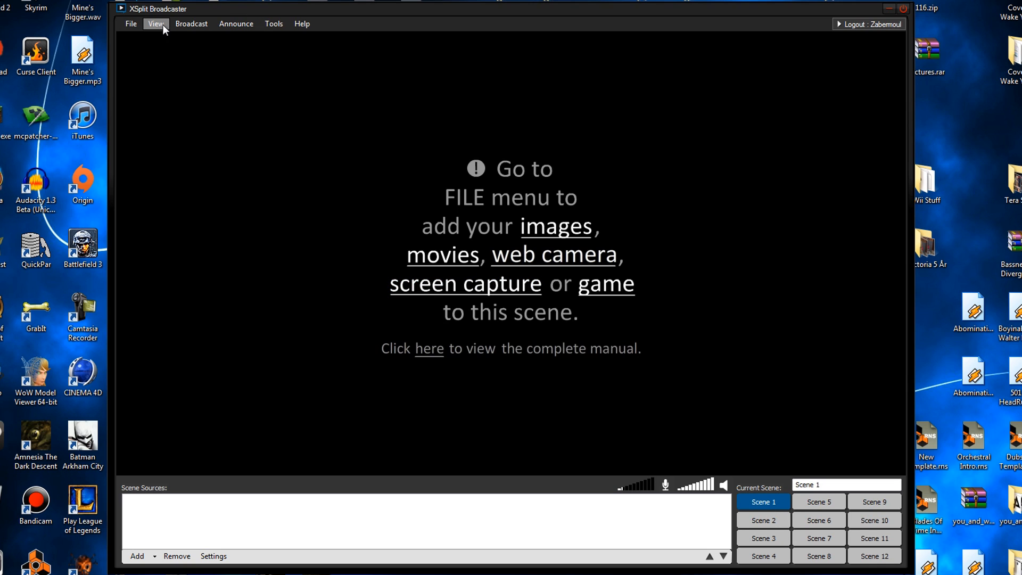
{"action": "left_click", "coordinate": [194, 24]}
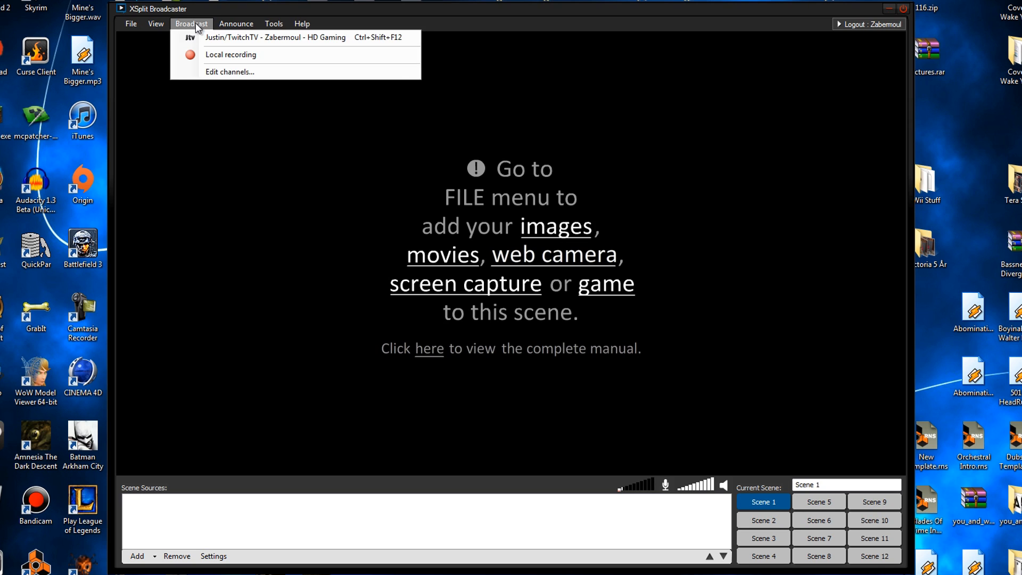
{"action": "left_click", "coordinate": [195, 24]}
Look through the resolutions list in the user settings down to 1920 x 1080 HDTV, and accept the settings
{"action": "left_click", "coordinate": [276, 24]}
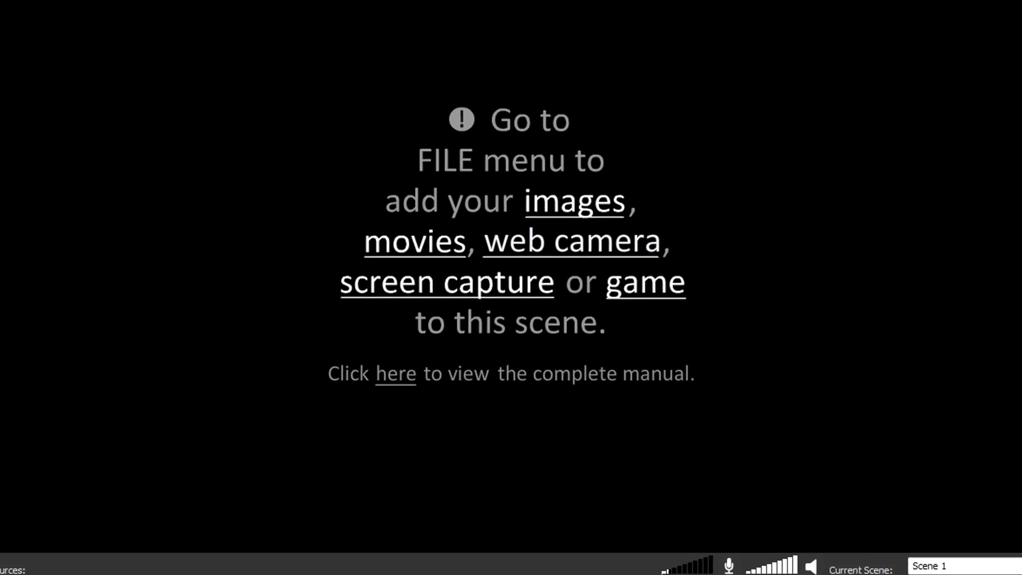
{"action": "left_click", "coordinate": [400, 176]}
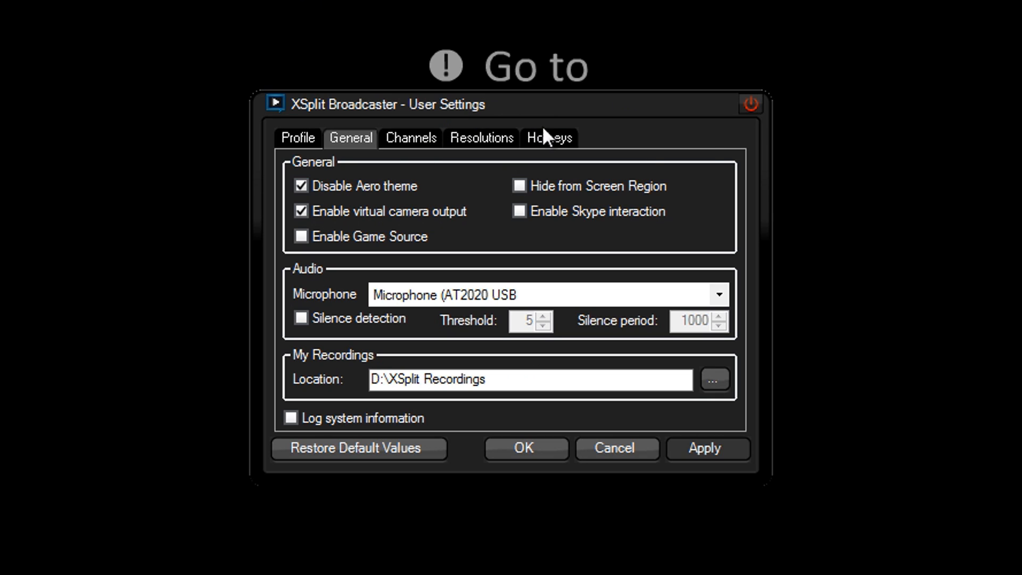
{"action": "left_click", "coordinate": [488, 137]}
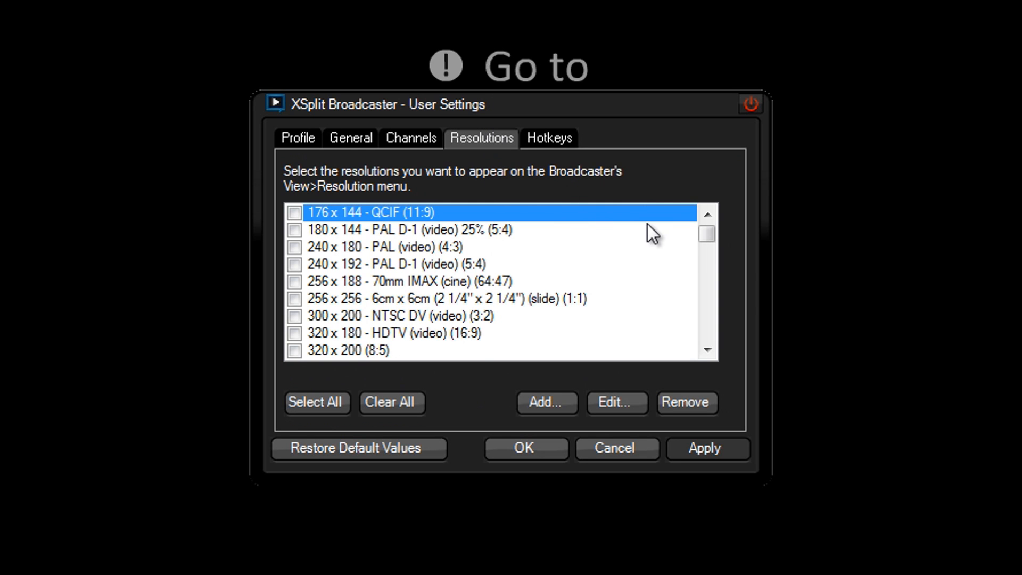
{"action": "left_click_drag", "start_coordinate": [707, 235], "coordinate": [715, 282]}
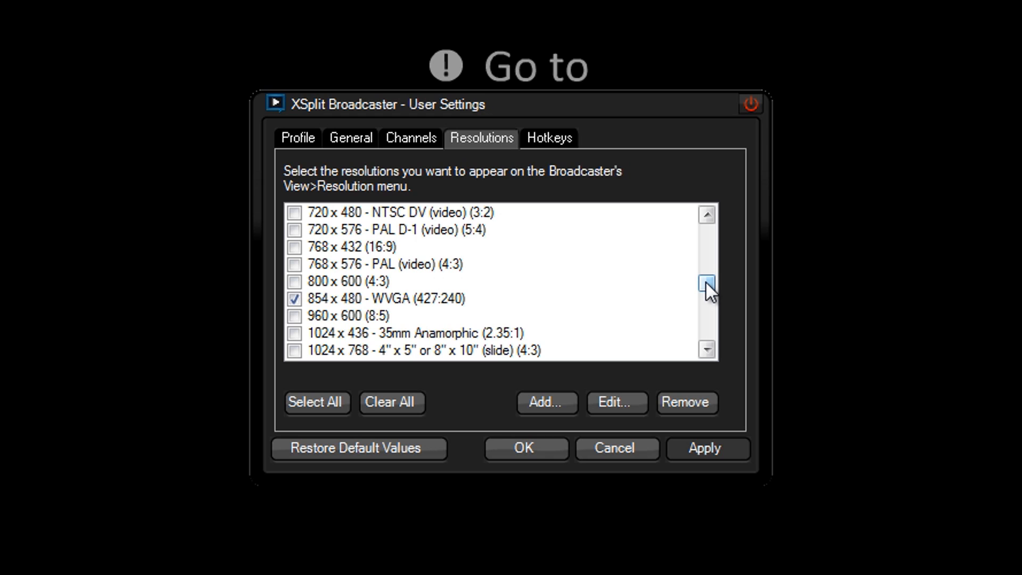
{"action": "left_click_drag", "start_coordinate": [705, 282], "coordinate": [710, 295]}
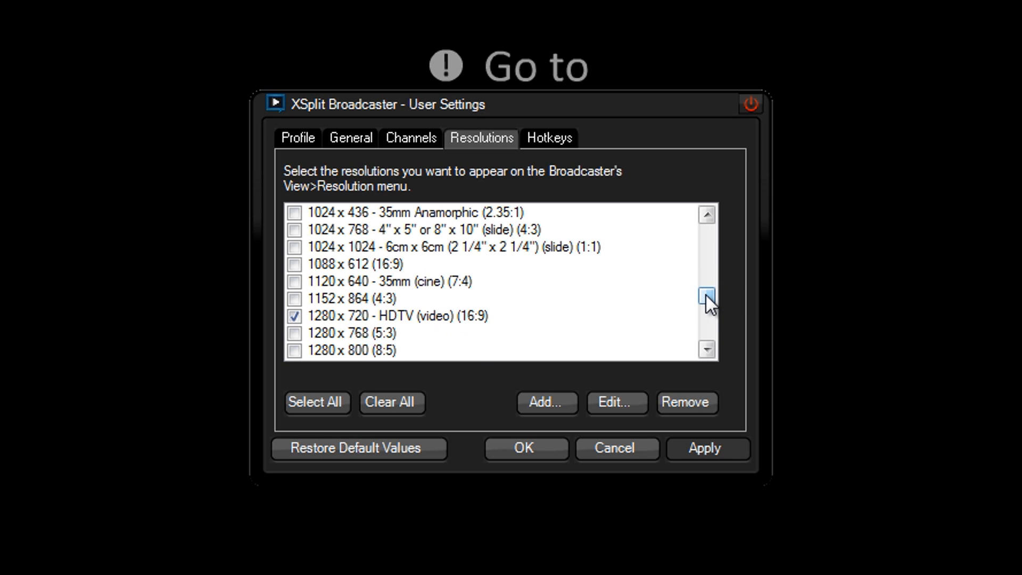
{"action": "left_click_drag", "start_coordinate": [706, 295], "coordinate": [719, 321]}
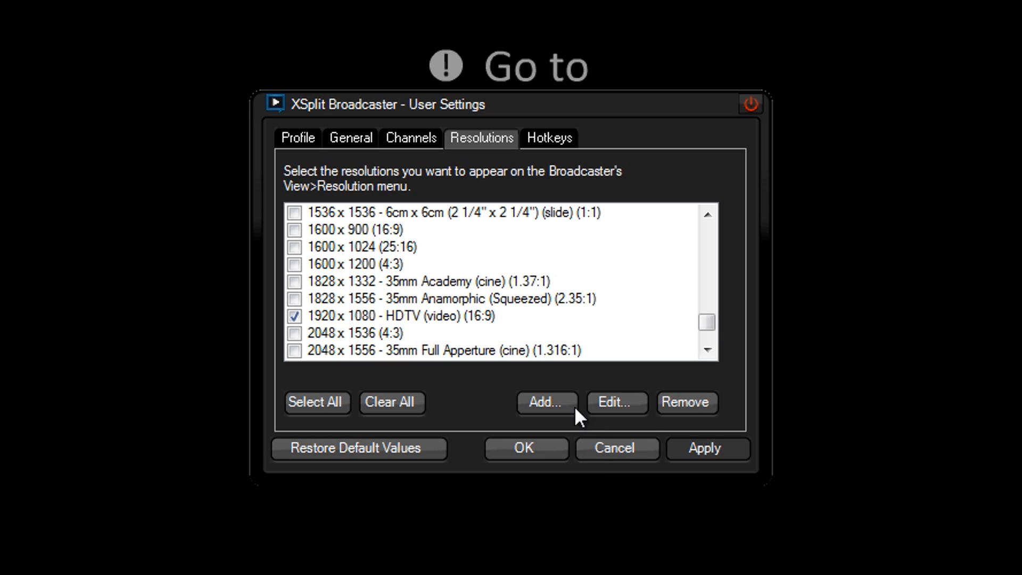
{"action": "left_click", "coordinate": [290, 312]}
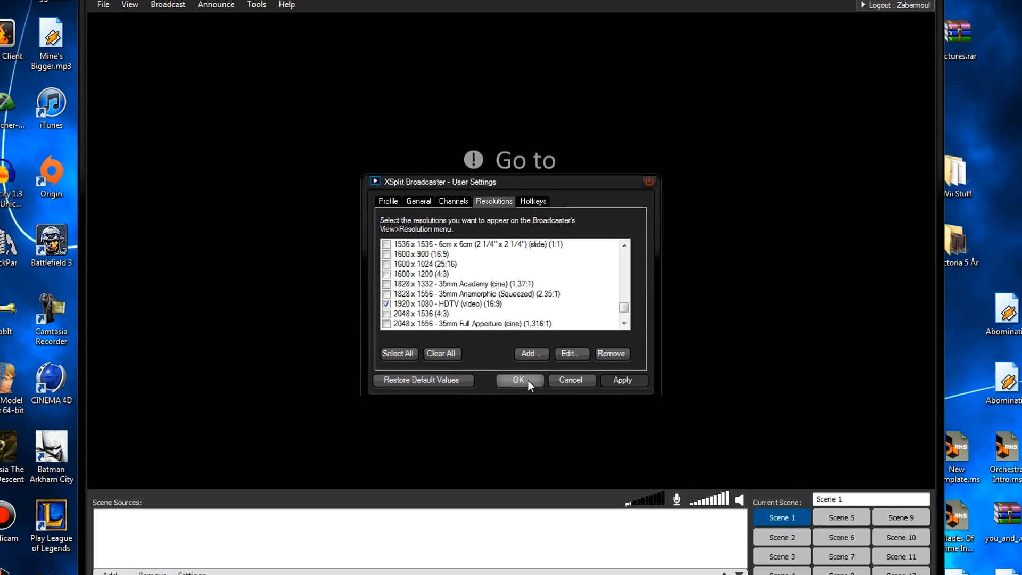
{"action": "left_click", "coordinate": [528, 379]}
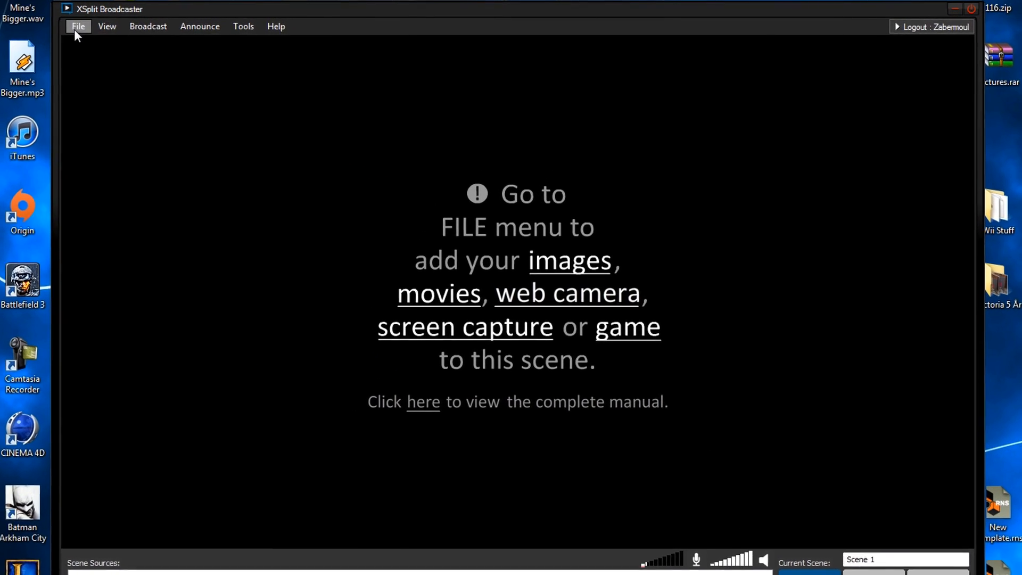
Set the stage resolution to 1280 x 720 HDTV (16:9)
{"action": "left_click", "coordinate": [107, 27]}
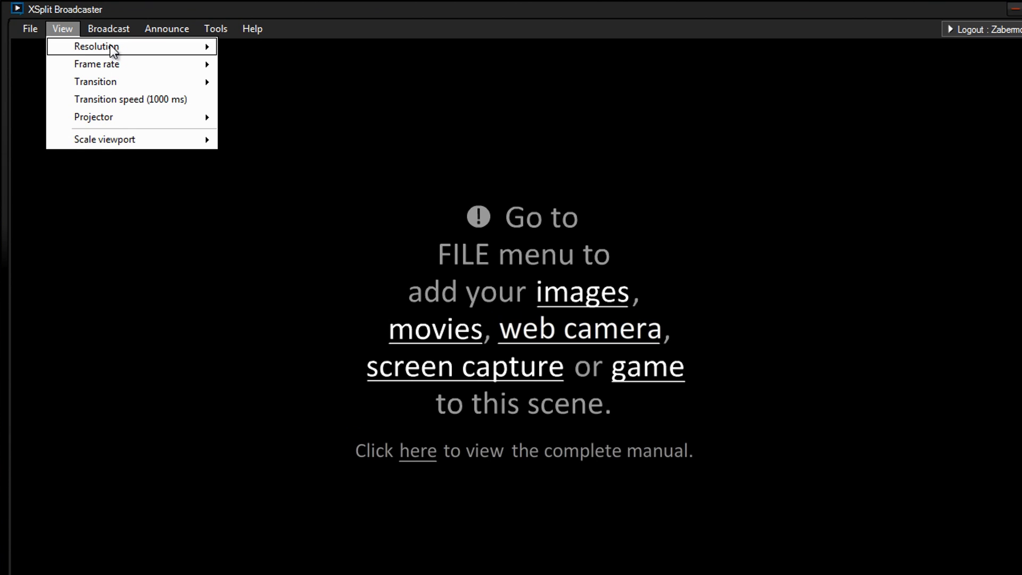
{"action": "mouse_move", "coordinate": [113, 49]}
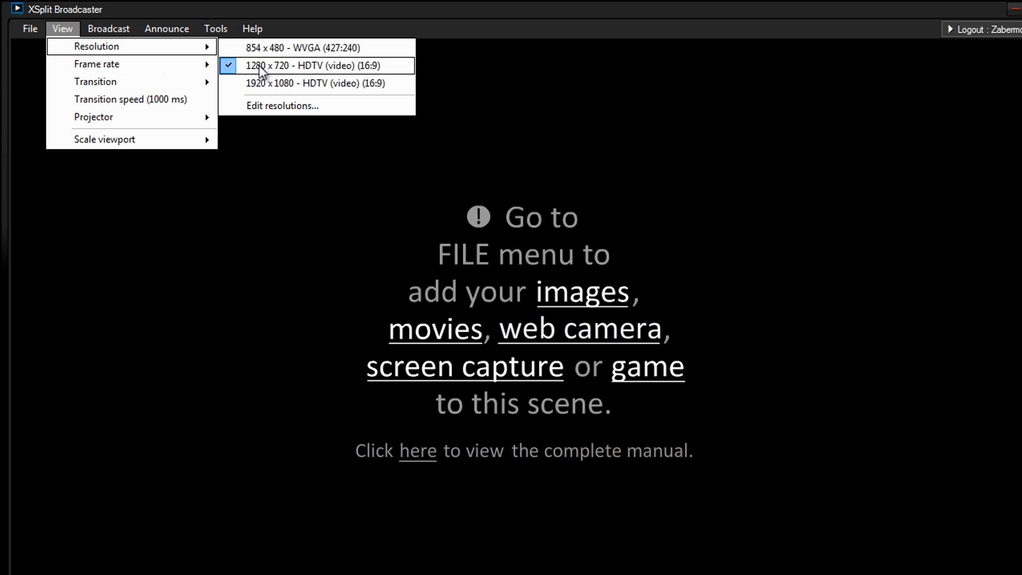
{"action": "left_click", "coordinate": [290, 66]}
{"action": "left_click", "coordinate": [62, 30]}
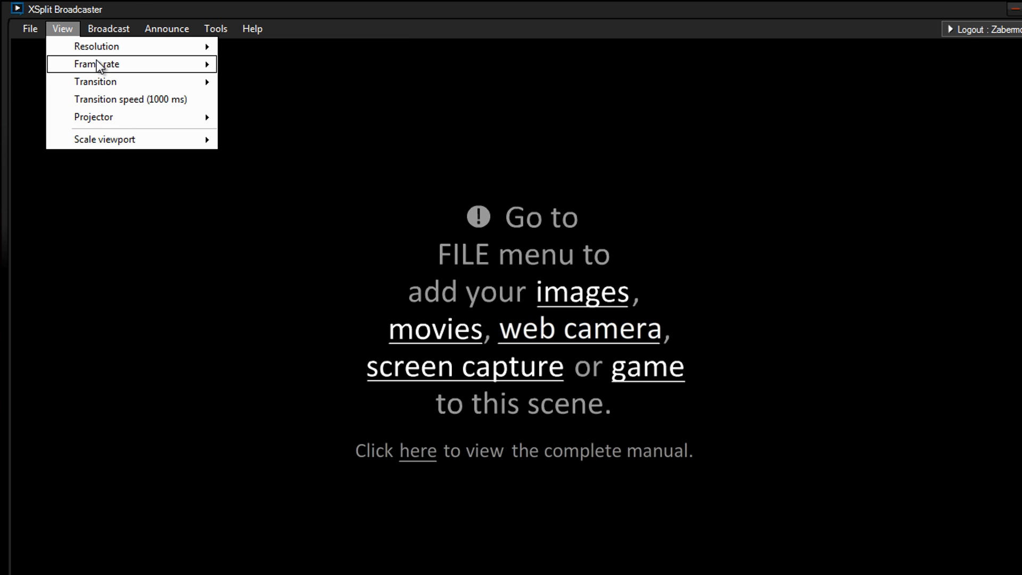
{"action": "mouse_move", "coordinate": [100, 66]}
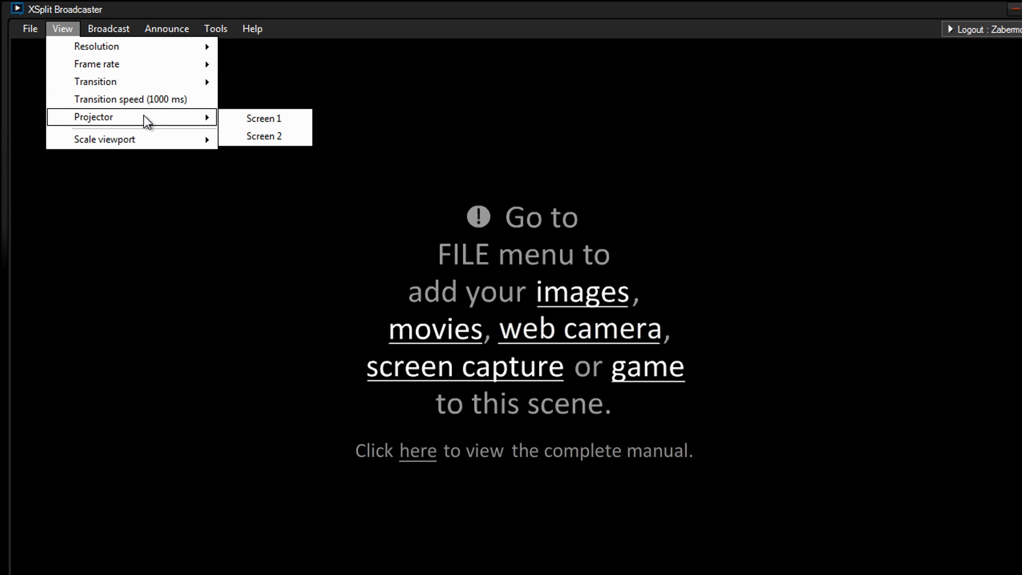
{"action": "mouse_move", "coordinate": [107, 30]}
{"action": "mouse_move", "coordinate": [53, 24]}
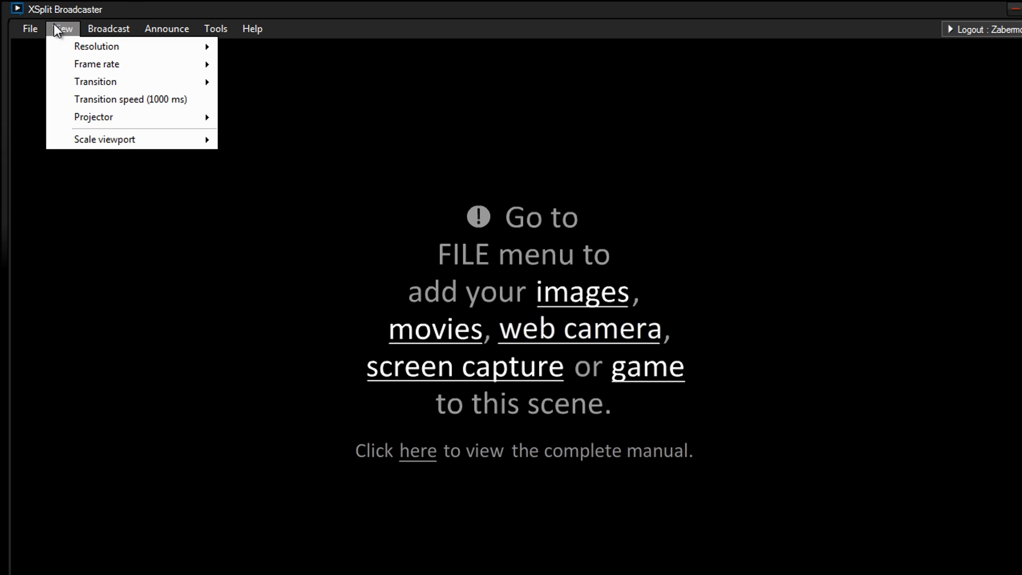
{"action": "mouse_move", "coordinate": [116, 83]}
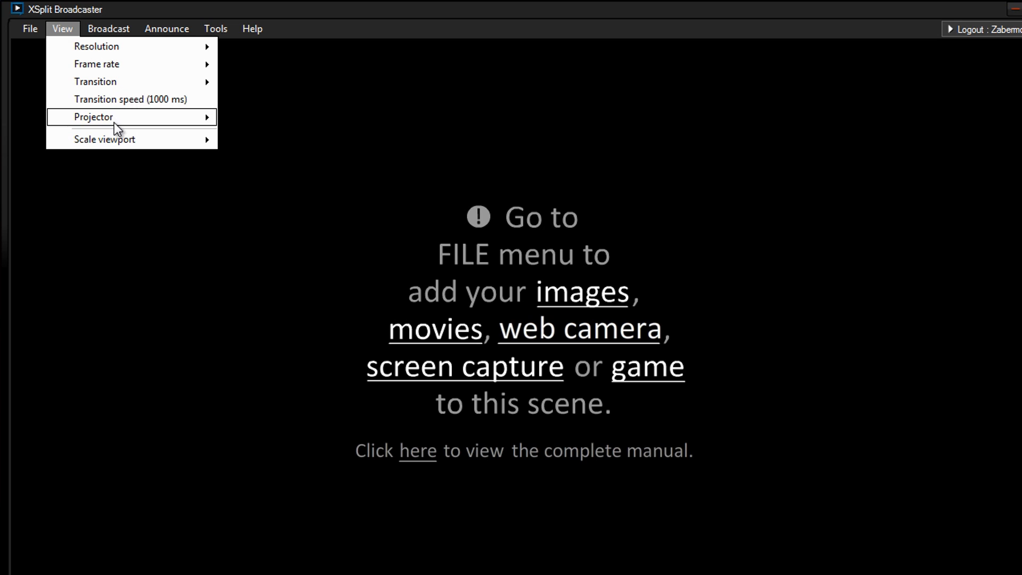
{"action": "mouse_move", "coordinate": [147, 150]}
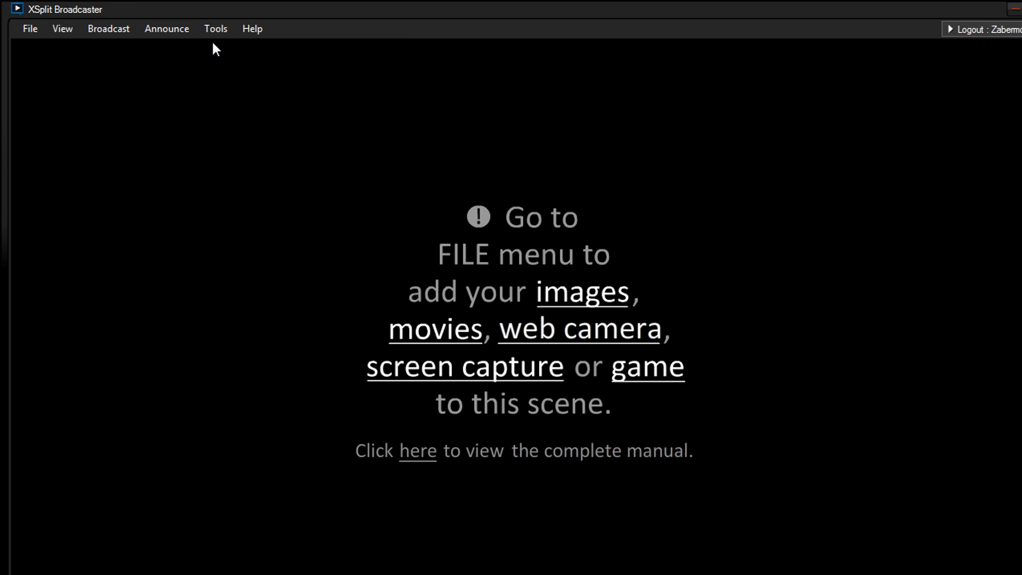
Open the broadcast channel settings and examine the services that can be added, including those in the Broadcast Plugin Store
{"action": "mouse_move", "coordinate": [155, 23]}
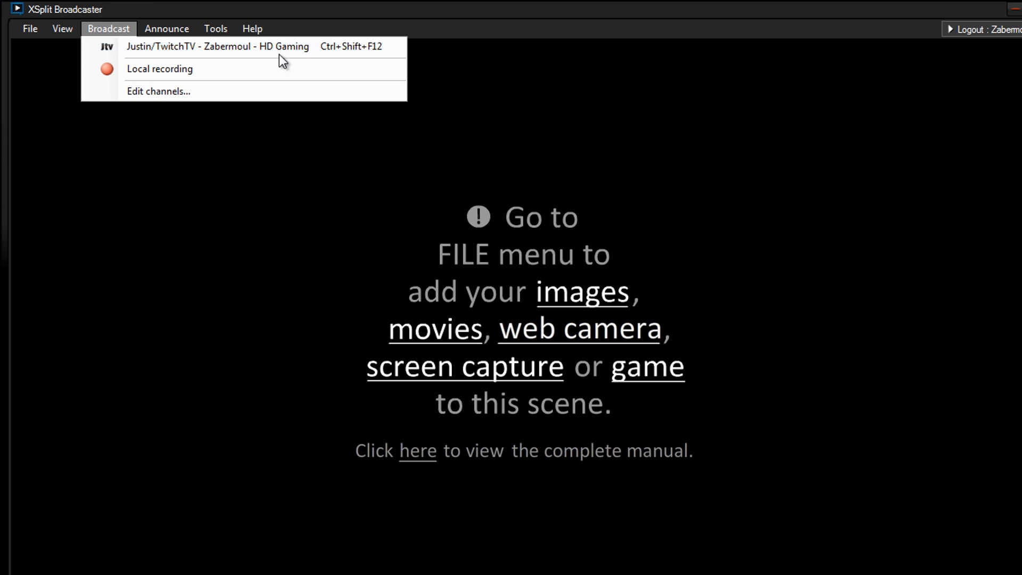
{"action": "left_click", "coordinate": [172, 93]}
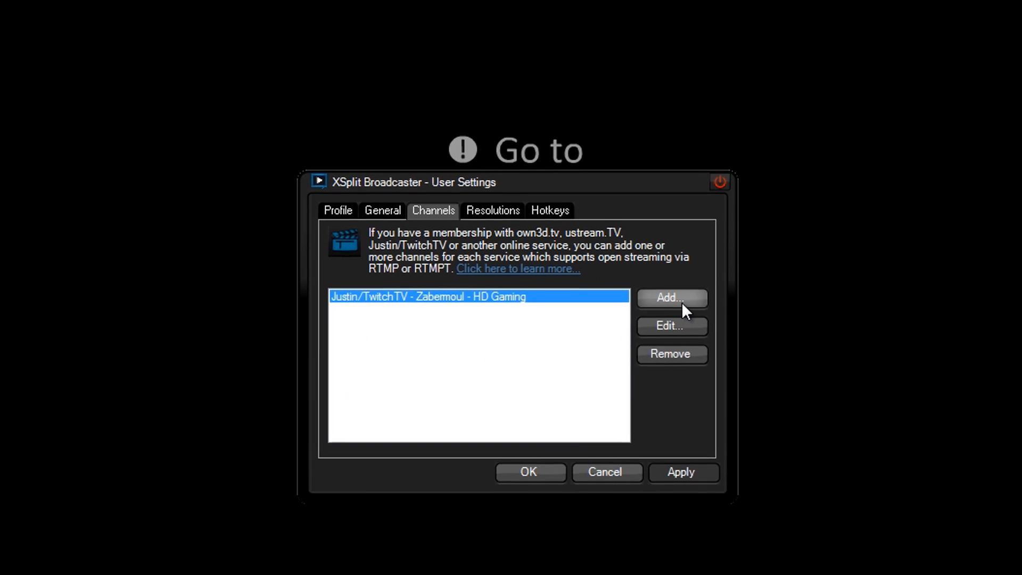
{"action": "left_click", "coordinate": [655, 335]}
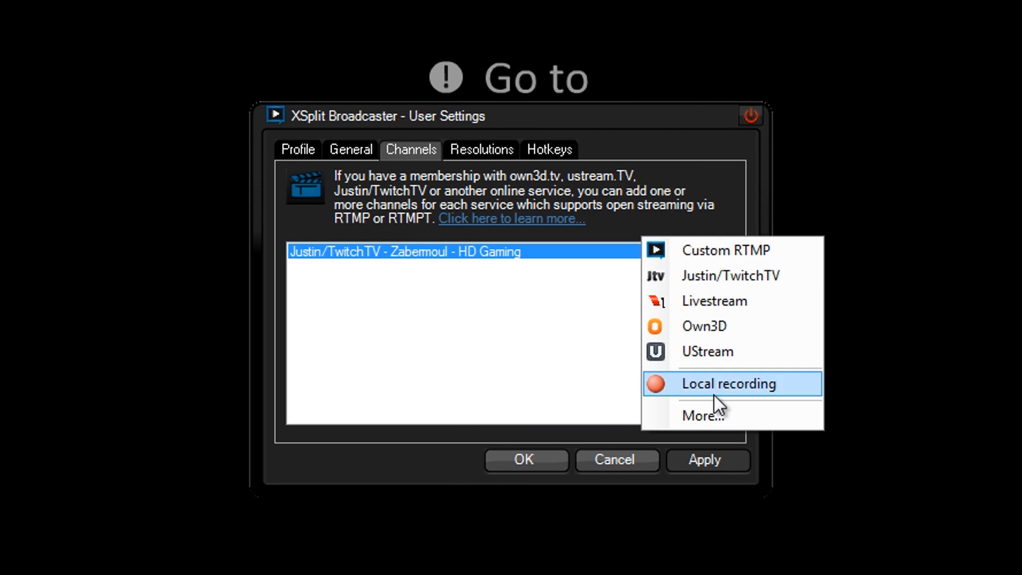
{"action": "left_click", "coordinate": [713, 413]}
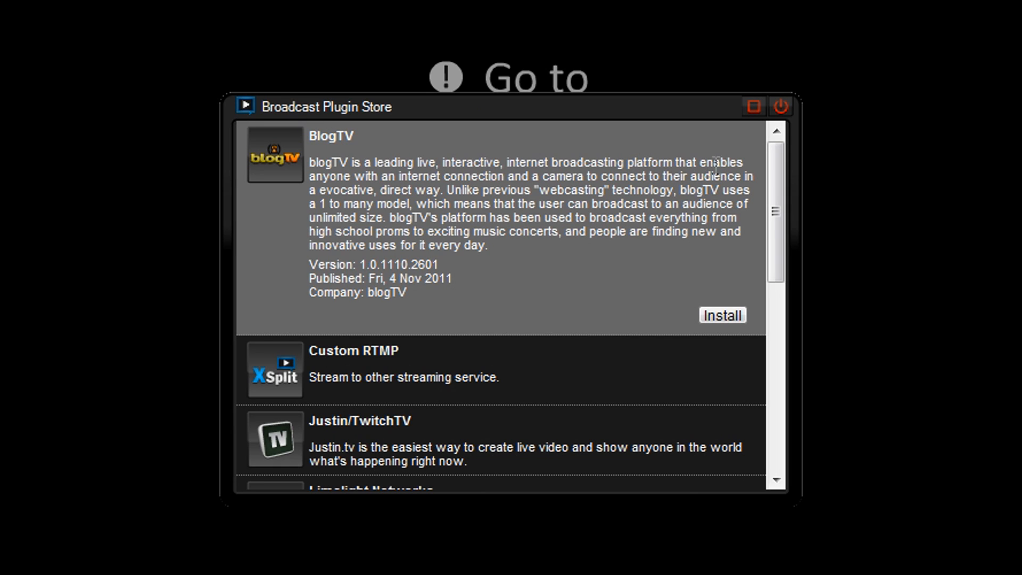
{"action": "left_click_drag", "start_coordinate": [768, 176], "coordinate": [777, 130]}
{"action": "left_click", "coordinate": [780, 106]}
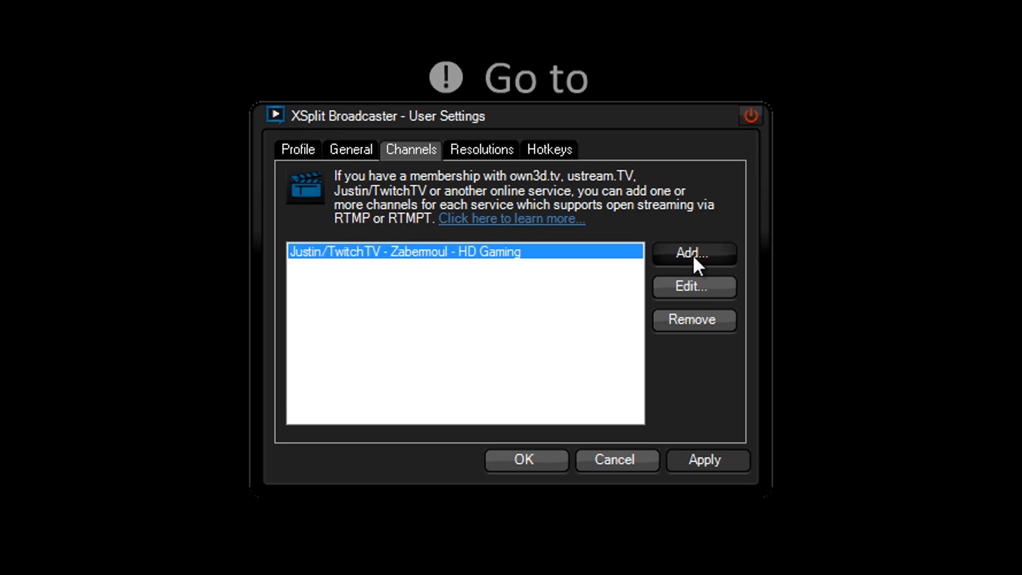
{"action": "left_click", "coordinate": [709, 260]}
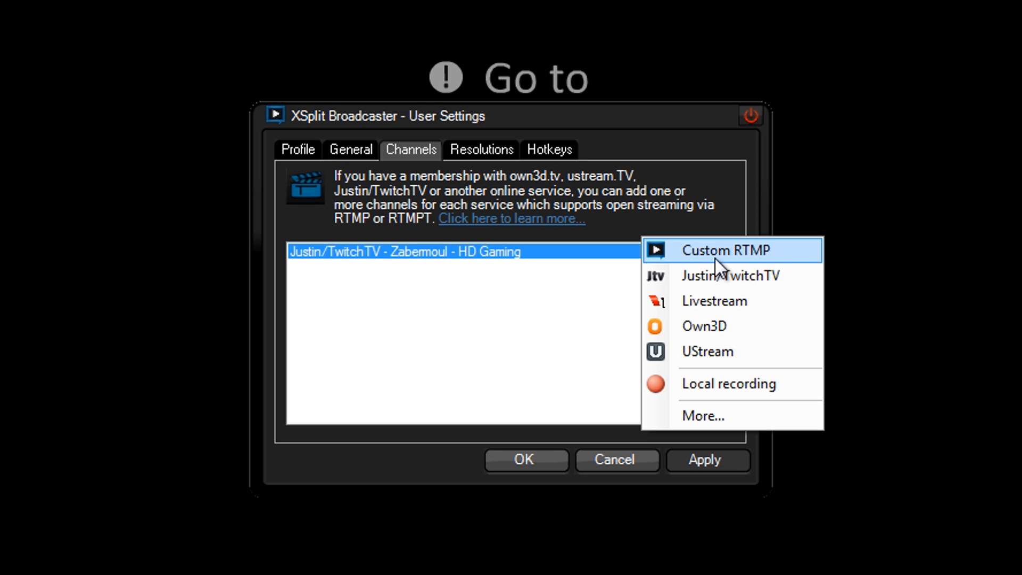
{"action": "left_click", "coordinate": [627, 122]}
Open the existing Justin/TwitchTV channel's properties and look through the available server locations
{"action": "left_click", "coordinate": [698, 284]}
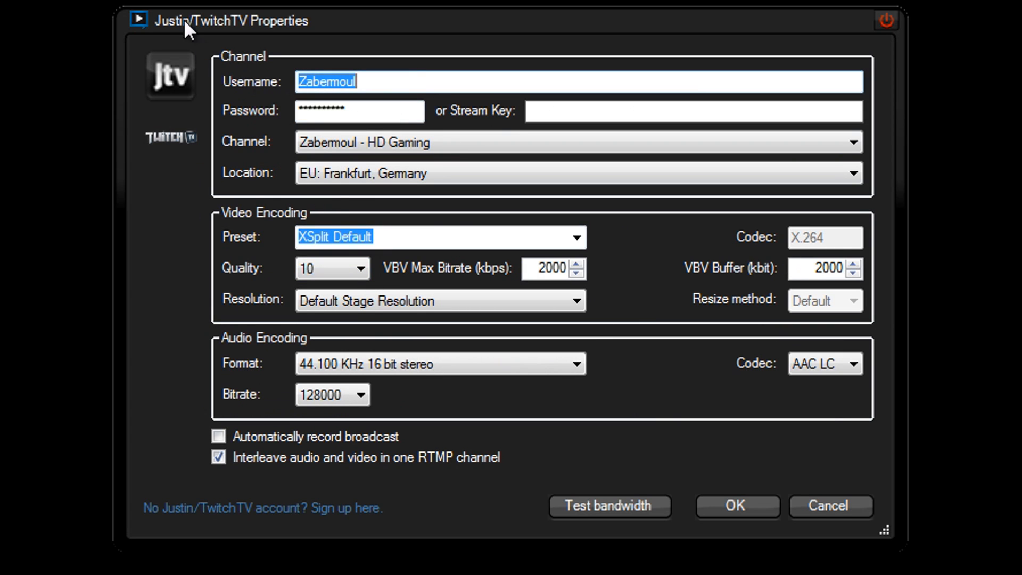
{"action": "left_click", "coordinate": [298, 79]}
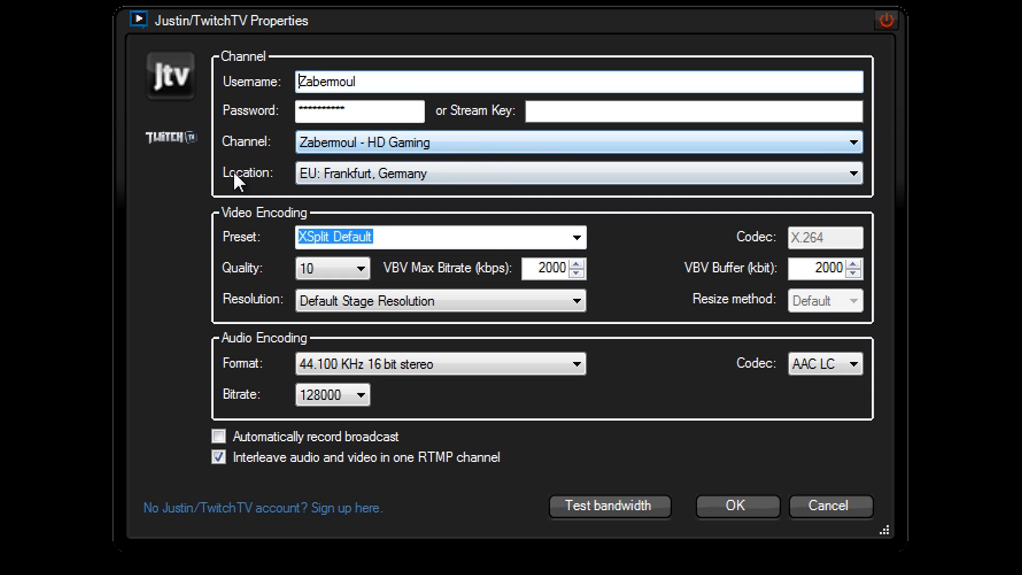
{"action": "left_click", "coordinate": [450, 174]}
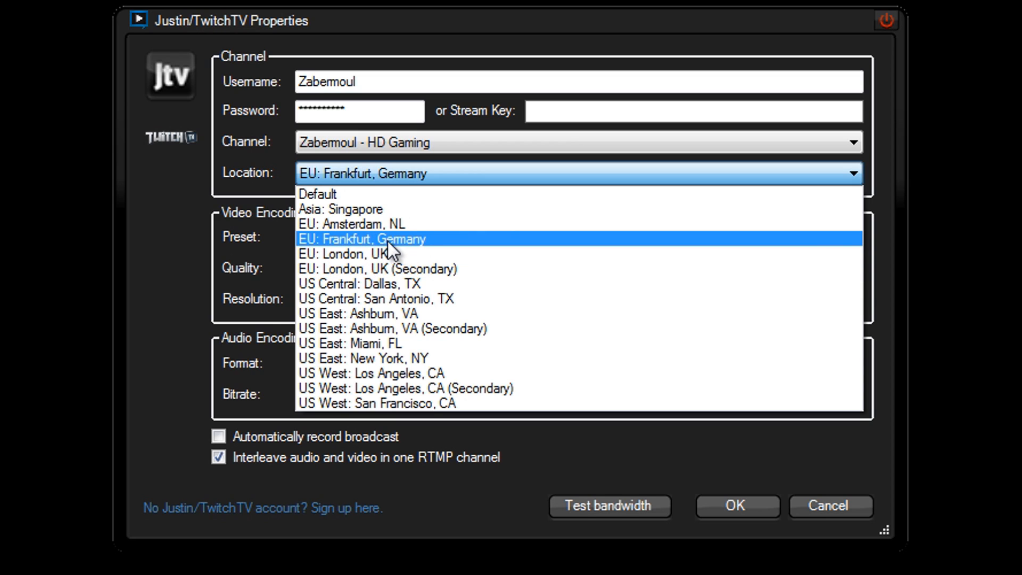
{"action": "left_click", "coordinate": [398, 175]}
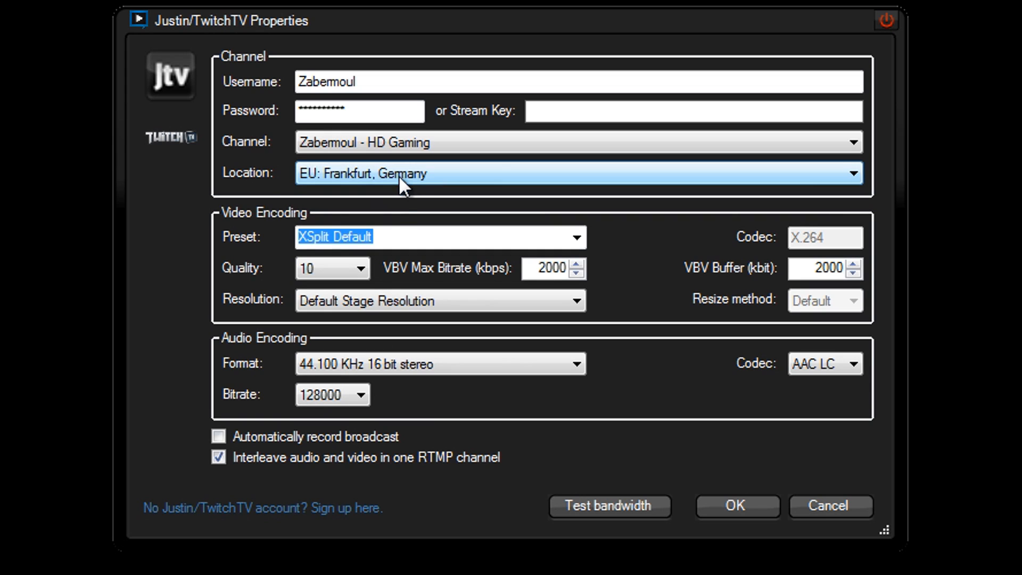
{"action": "left_click", "coordinate": [469, 172]}
{"action": "left_click", "coordinate": [440, 173]}
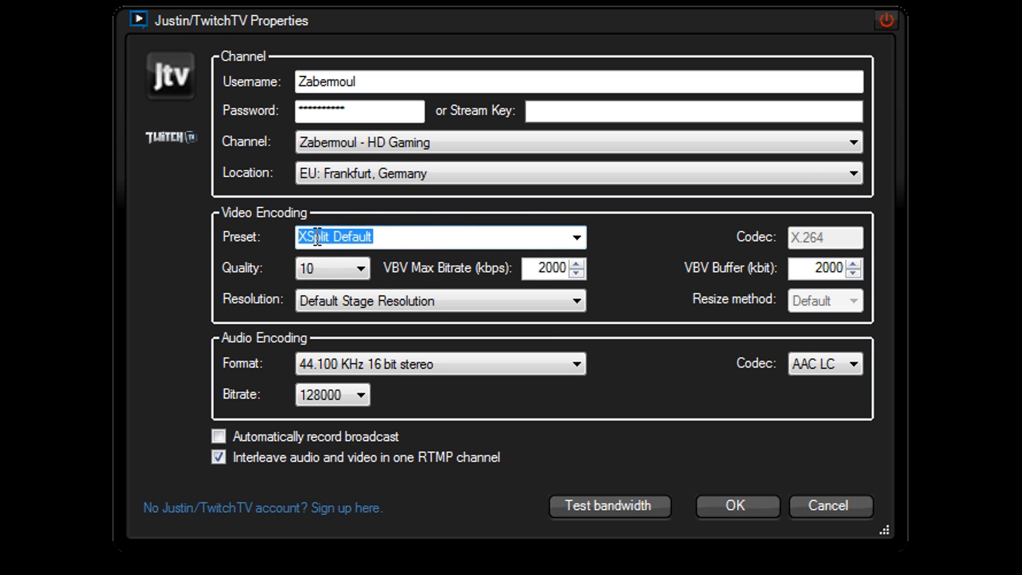
Set the channel's video encoding quality to 6, and return it to 10
{"action": "left_click", "coordinate": [345, 269]}
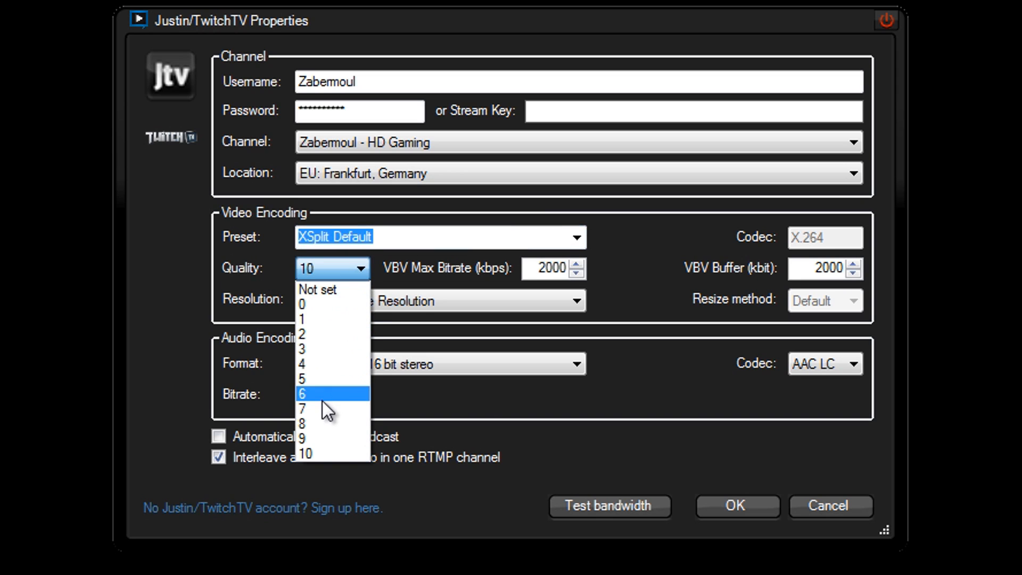
{"action": "left_click", "coordinate": [321, 393]}
{"action": "left_click", "coordinate": [345, 270]}
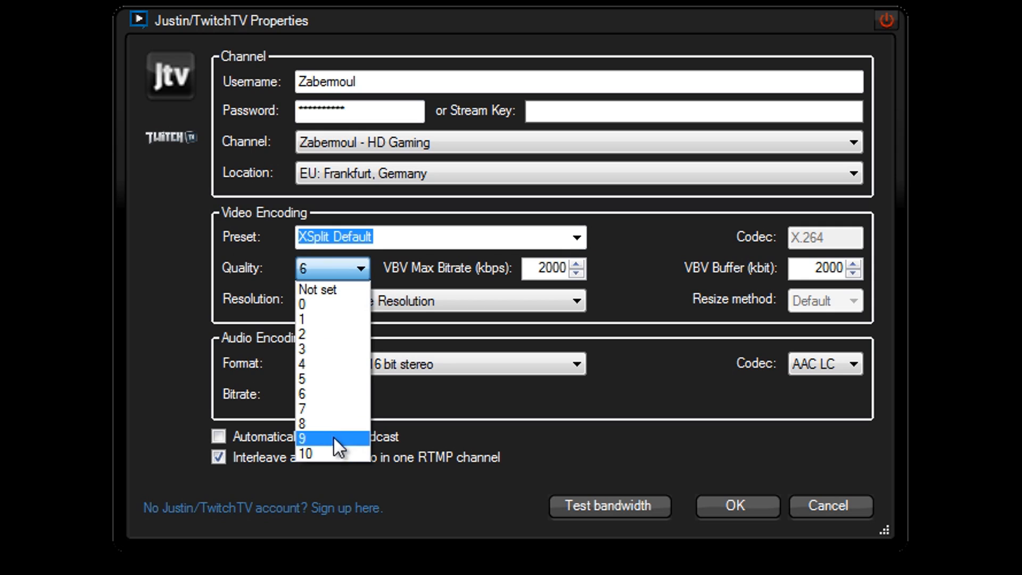
{"action": "left_click", "coordinate": [335, 450]}
Set the channel's VBV max bitrate to 1500 kbps
{"action": "left_click_drag", "start_coordinate": [526, 262], "coordinate": [616, 267]}
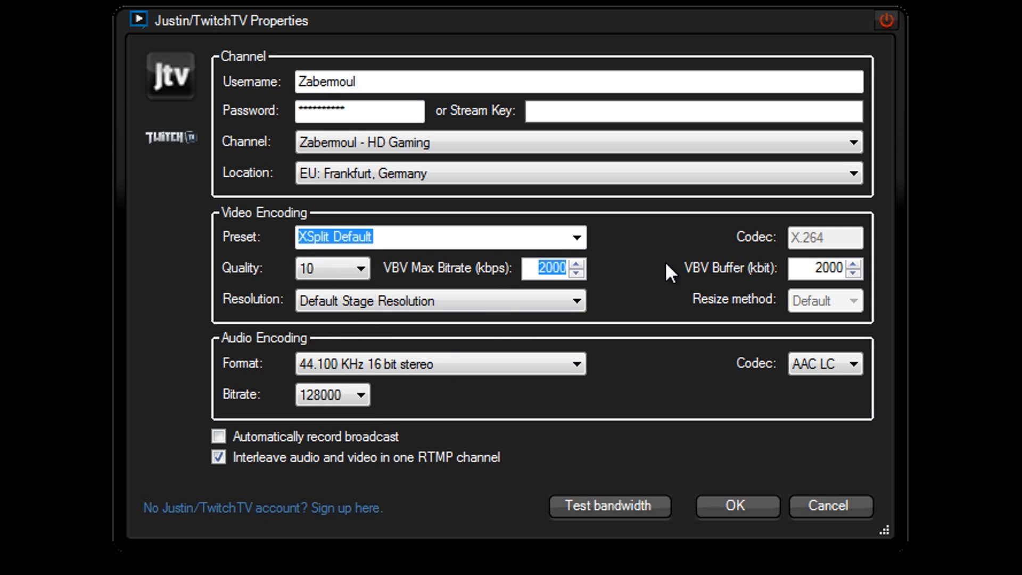
{"action": "type", "text": "1500"}
{"action": "left_click_drag", "start_coordinate": [535, 266], "coordinate": [576, 263]}
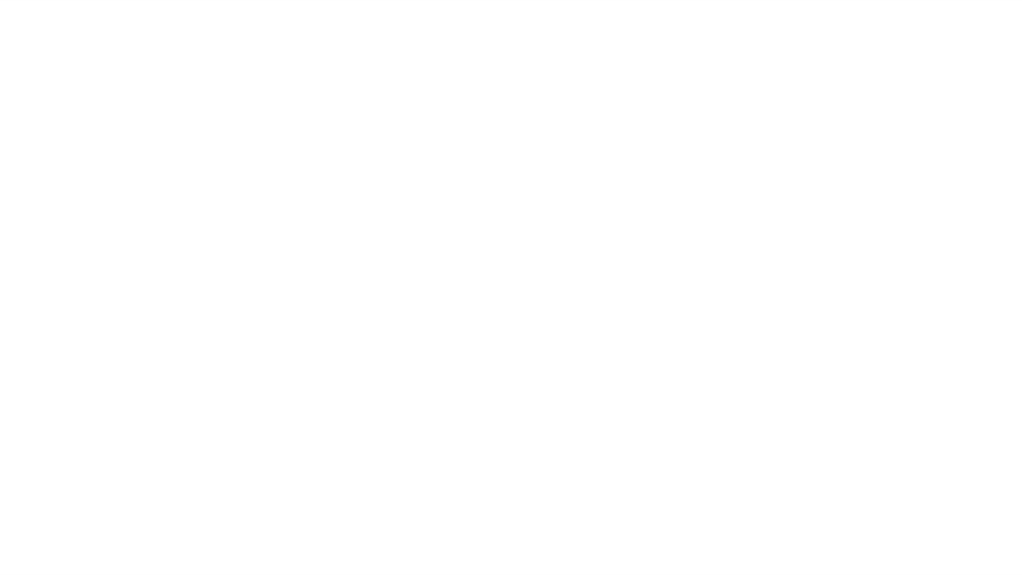
Switch to Firefox, open speedtest.net and choose the Frankfurt server on the Europe map for a connection test
{"action": "type", "text": "speed"}
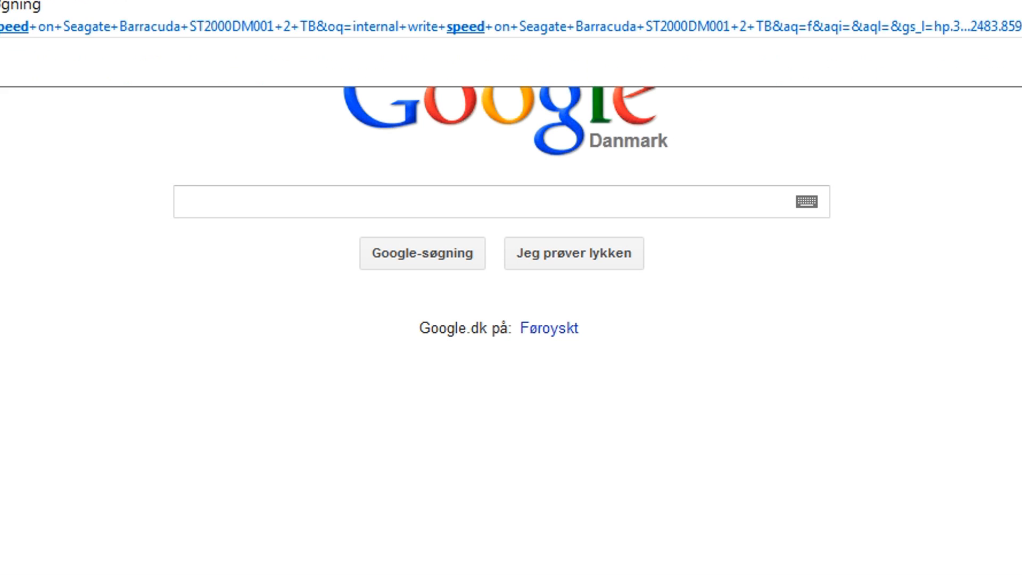
{"action": "key", "text": "Return"}
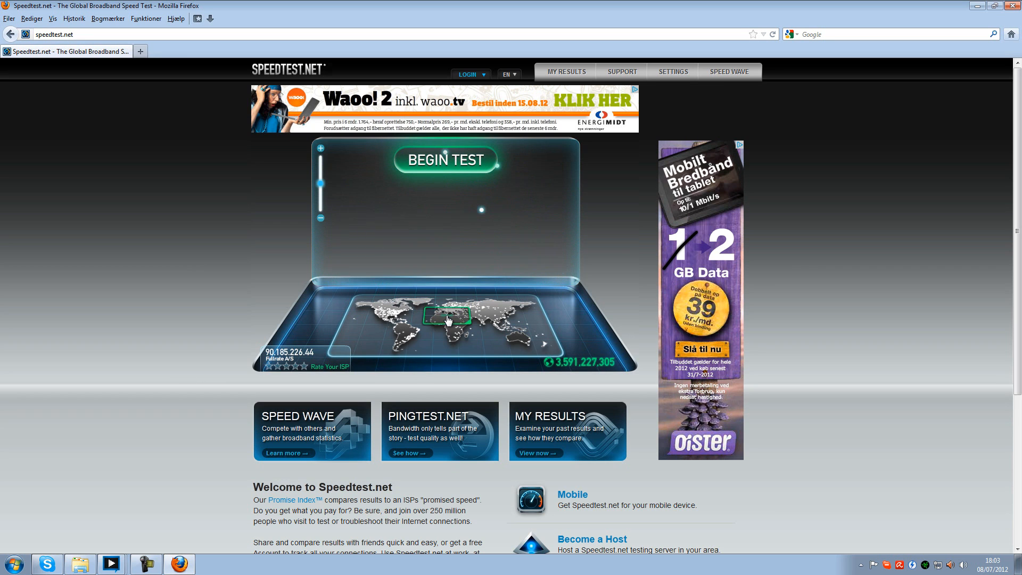
{"action": "left_click_drag", "start_coordinate": [448, 319], "coordinate": [447, 313]}
{"action": "mouse_move", "coordinate": [439, 251]}
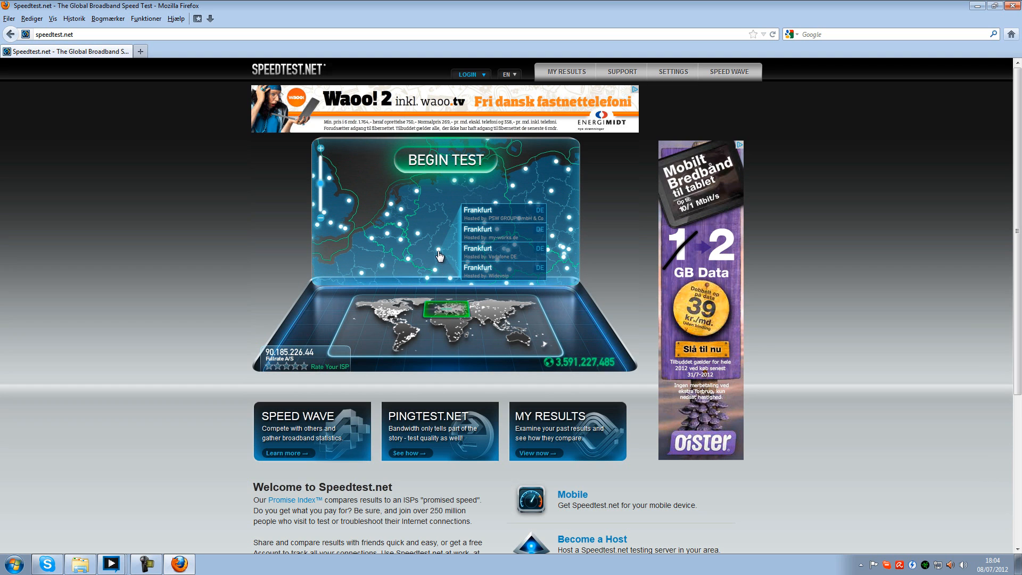
{"action": "left_click", "coordinate": [438, 250]}
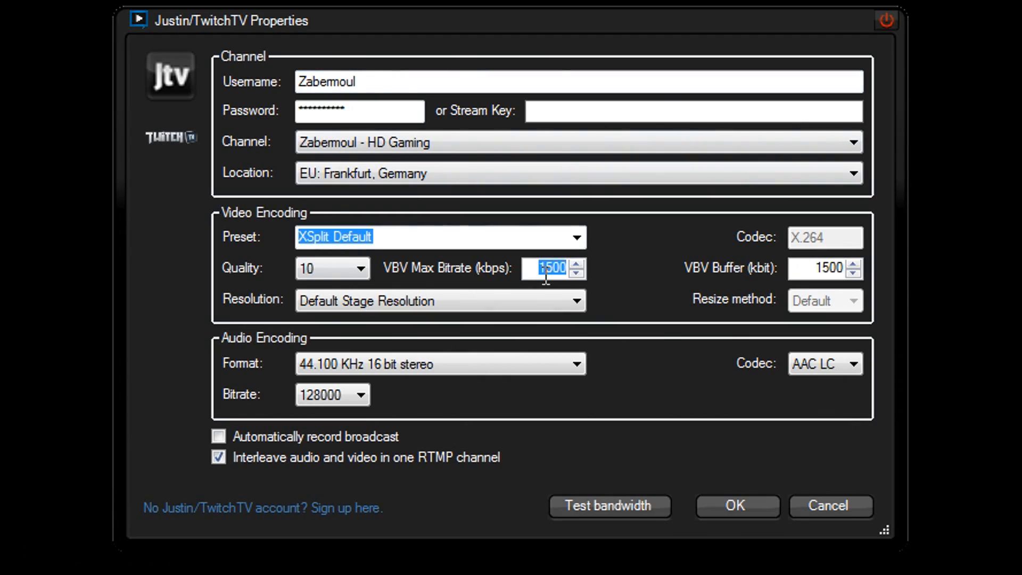
{"action": "left_click", "coordinate": [544, 273]}
{"action": "left_click_drag", "start_coordinate": [540, 268], "coordinate": [576, 264]}
{"action": "left_click", "coordinate": [542, 274]}
{"action": "left_click", "coordinate": [542, 268]}
{"action": "left_click_drag", "start_coordinate": [540, 267], "coordinate": [564, 269]}
{"action": "left_click", "coordinate": [553, 268]}
{"action": "left_click", "coordinate": [545, 268]}
{"action": "left_click", "coordinate": [346, 266]}
{"action": "left_click", "coordinate": [340, 265]}
{"action": "left_click", "coordinate": [340, 264]}
Set the Justin/TwitchTV channel's VBV max bitrate to 2000 kbps
{"action": "left_click", "coordinate": [551, 266]}
{"action": "left_click_drag", "start_coordinate": [552, 266], "coordinate": [614, 260]}
{"action": "type", "text": "2000"}
{"action": "left_click_drag", "start_coordinate": [532, 266], "coordinate": [570, 267]}
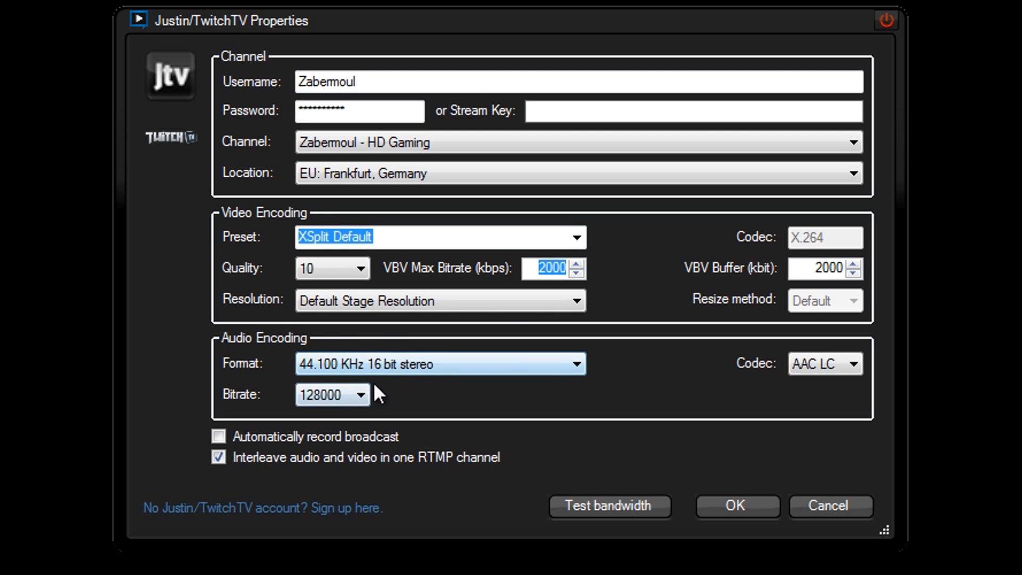
{"action": "left_click", "coordinate": [544, 266]}
{"action": "left_click_drag", "start_coordinate": [537, 267], "coordinate": [567, 267]}
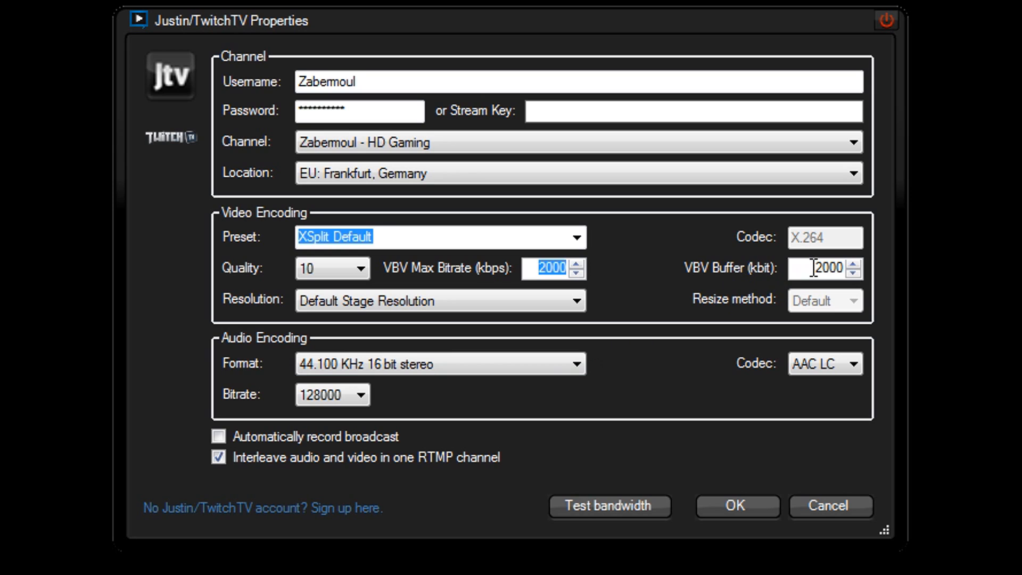
Set the channel's VBV buffer to 3000 kbit, and return it to 2000 kbit
{"action": "left_click_drag", "start_coordinate": [814, 267], "coordinate": [845, 269]}
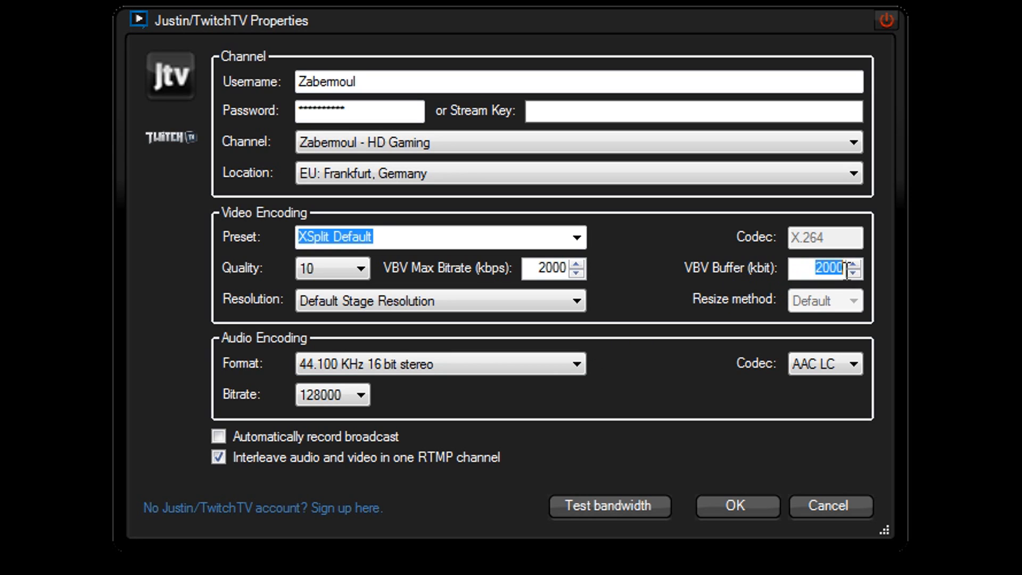
{"action": "left_click", "coordinate": [824, 268]}
{"action": "left_click_drag", "start_coordinate": [815, 269], "coordinate": [846, 268]}
{"action": "left_click_drag", "start_coordinate": [538, 267], "coordinate": [592, 267]}
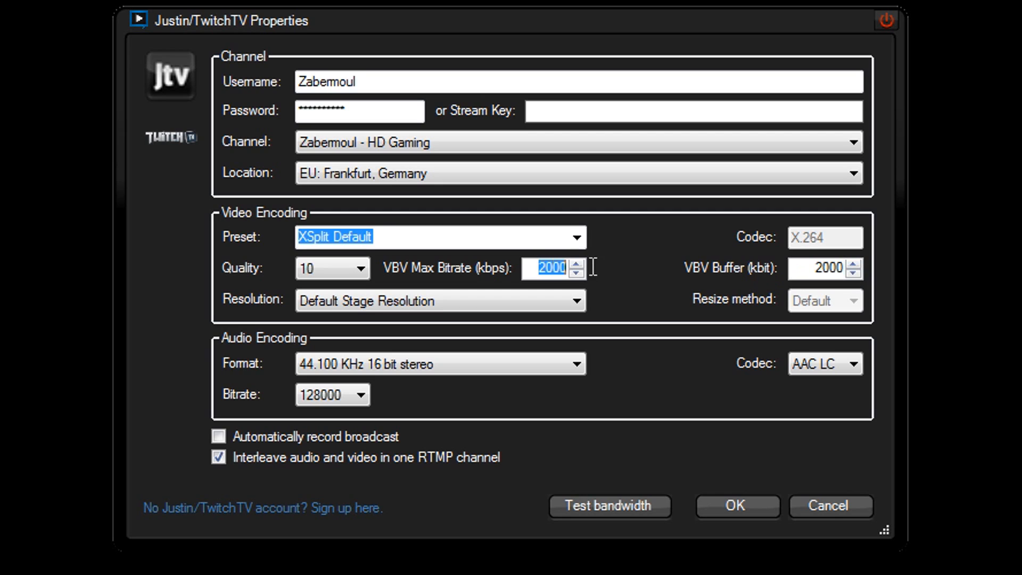
{"action": "left_click_drag", "start_coordinate": [828, 267], "coordinate": [941, 261]}
{"action": "type", "text": "3000"}
{"action": "left_click", "coordinate": [549, 267]}
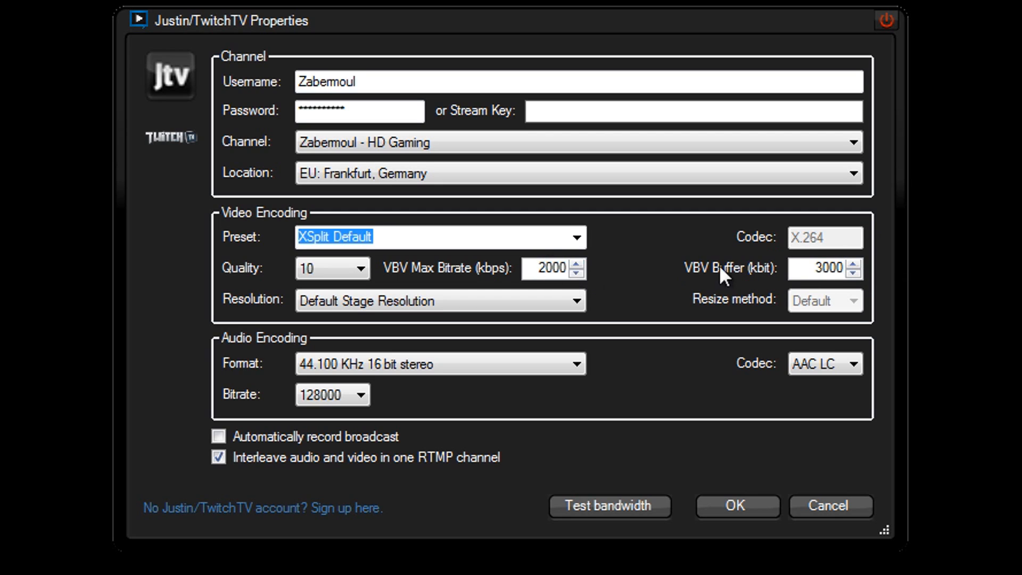
{"action": "left_click_drag", "start_coordinate": [816, 267], "coordinate": [894, 264]}
{"action": "type", "text": "2000"}
{"action": "left_click_drag", "start_coordinate": [534, 267], "coordinate": [591, 266]}
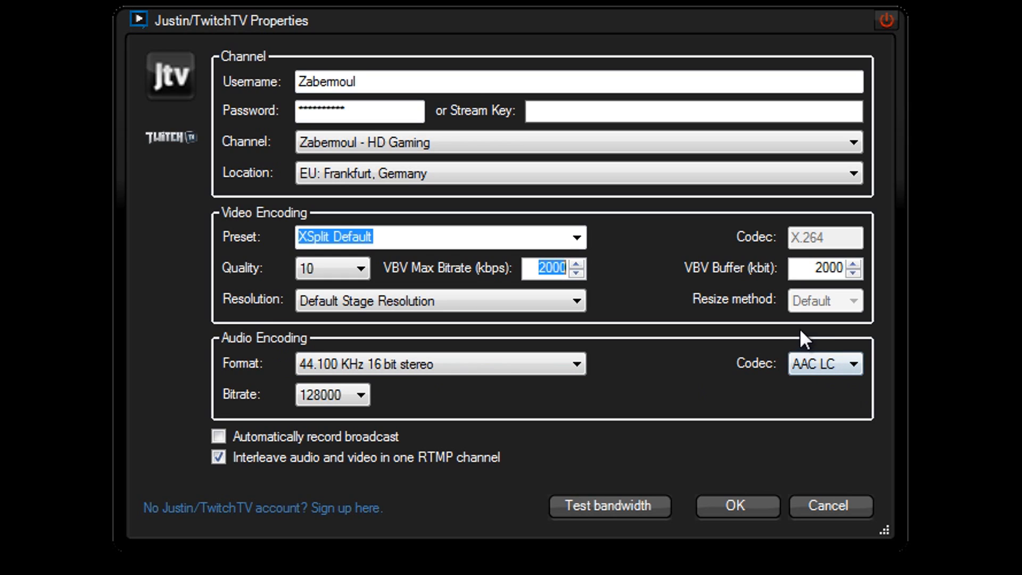
Review the audio codec choices, and select the 44.100 KHz 16 bit stereo format with a bitrate of 128000
{"action": "left_click", "coordinate": [843, 363]}
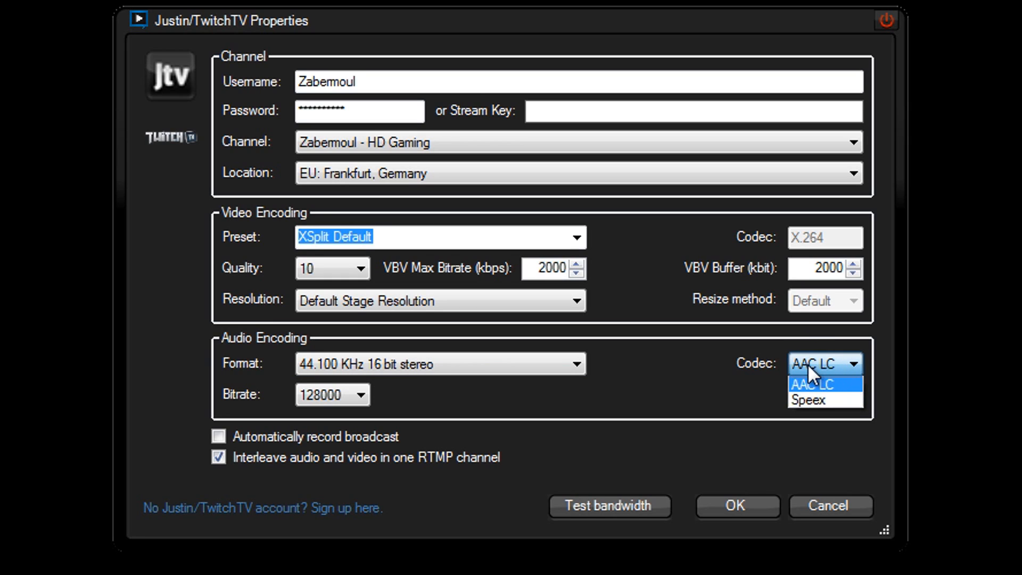
{"action": "left_click", "coordinate": [840, 362]}
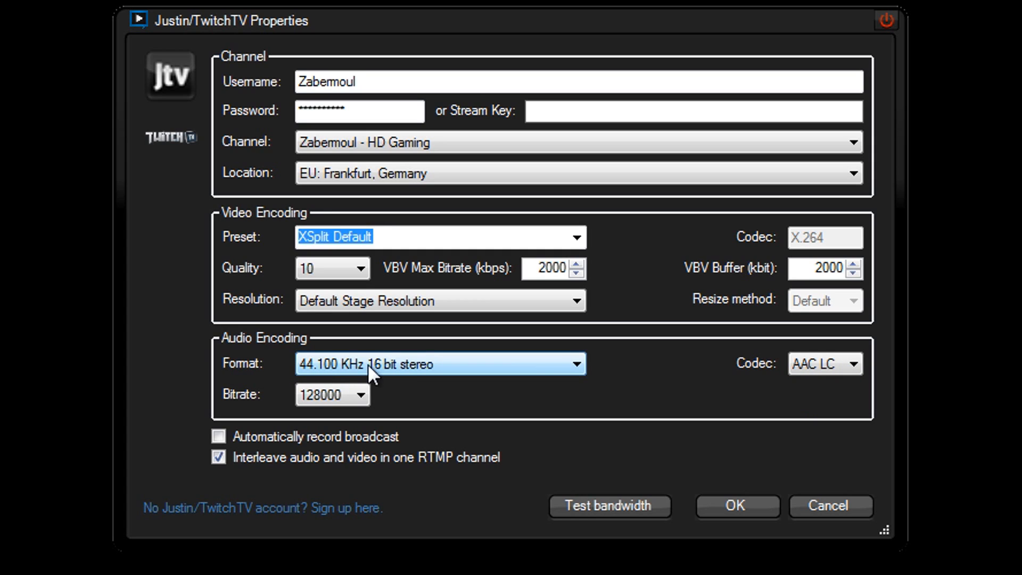
{"action": "left_click", "coordinate": [387, 365]}
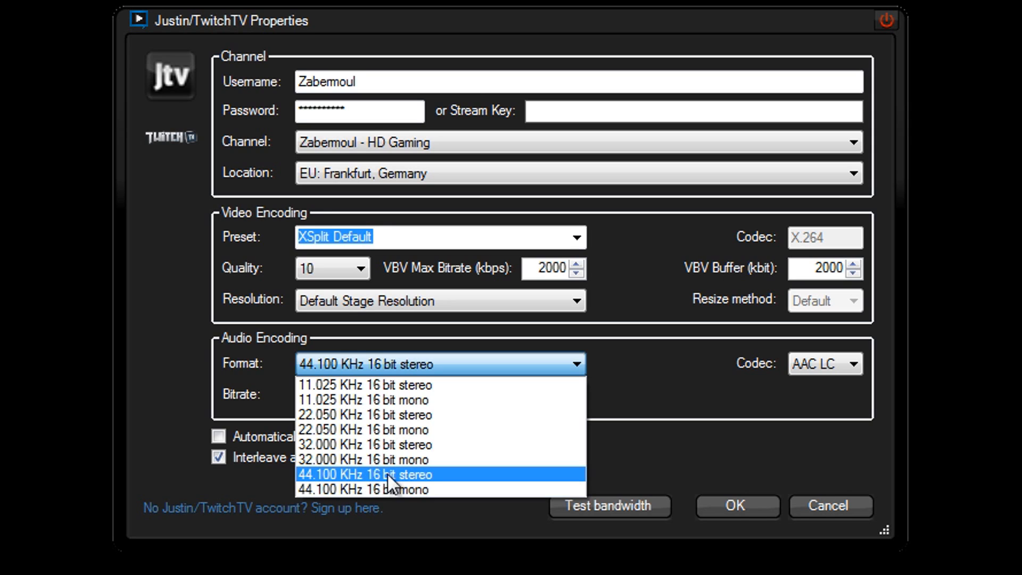
{"action": "left_click", "coordinate": [426, 473]}
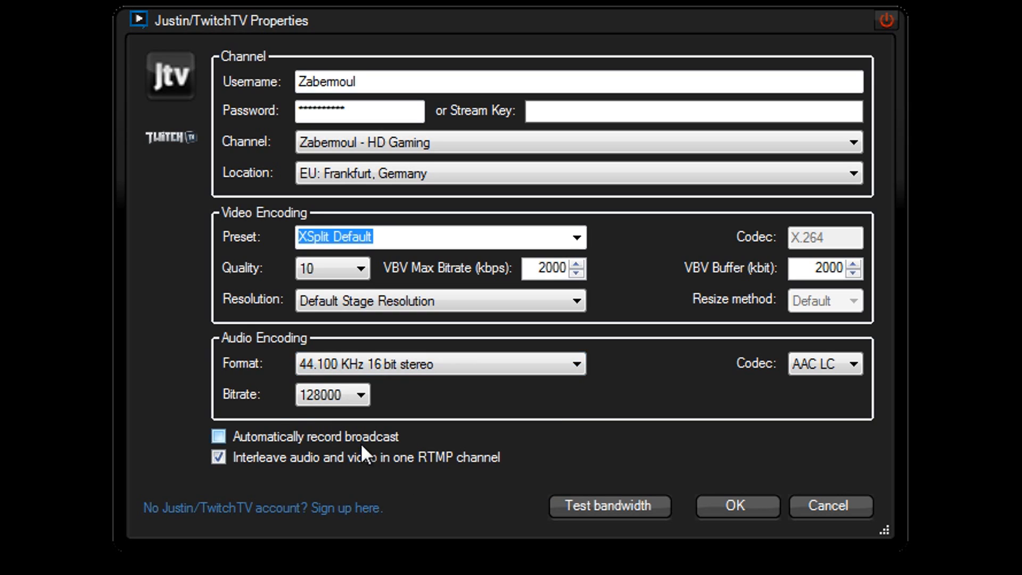
{"action": "left_click", "coordinate": [332, 394]}
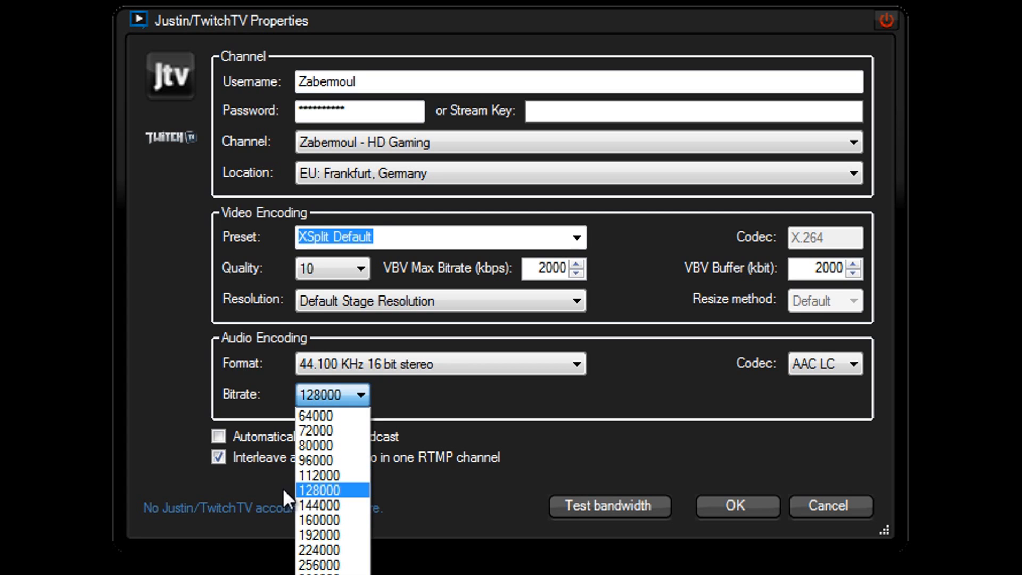
{"action": "left_click", "coordinate": [323, 489]}
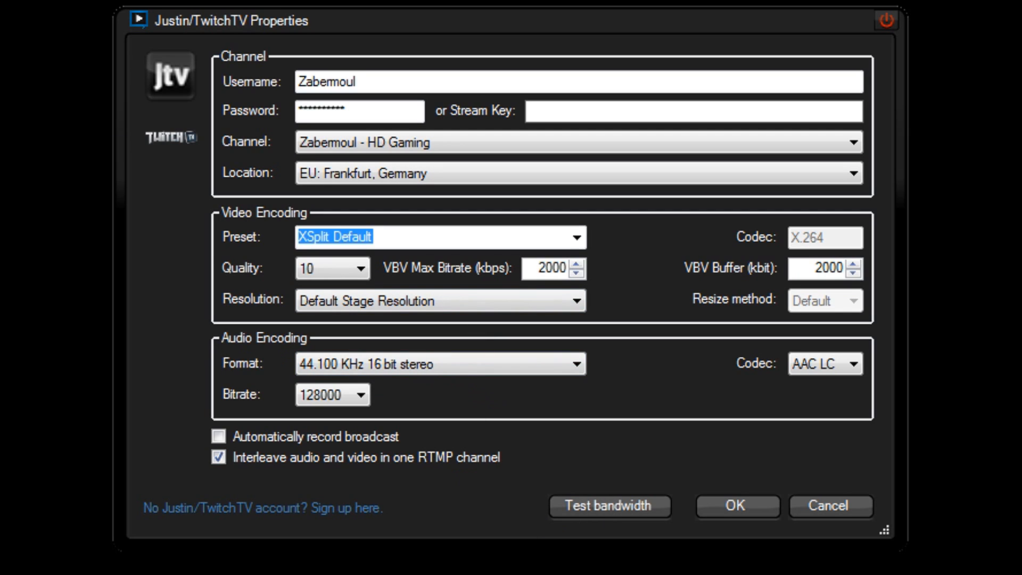
Run the channel's bandwidth test, examine its detailed output and close the tester
{"action": "left_click", "coordinate": [613, 504]}
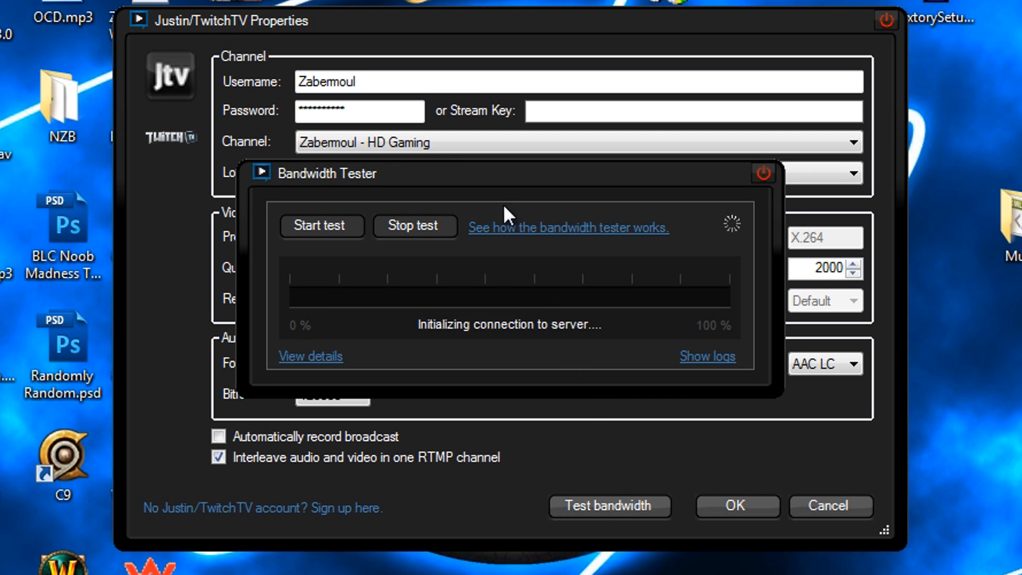
{"action": "left_click_drag", "start_coordinate": [502, 174], "coordinate": [502, 41]}
{"action": "left_click", "coordinate": [283, 223]}
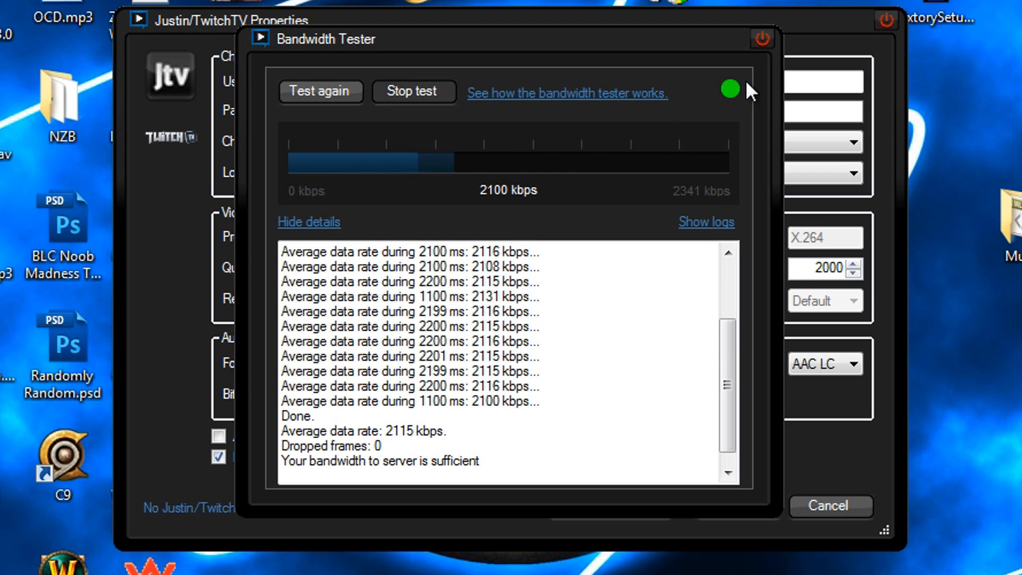
{"action": "left_click", "coordinate": [764, 37]}
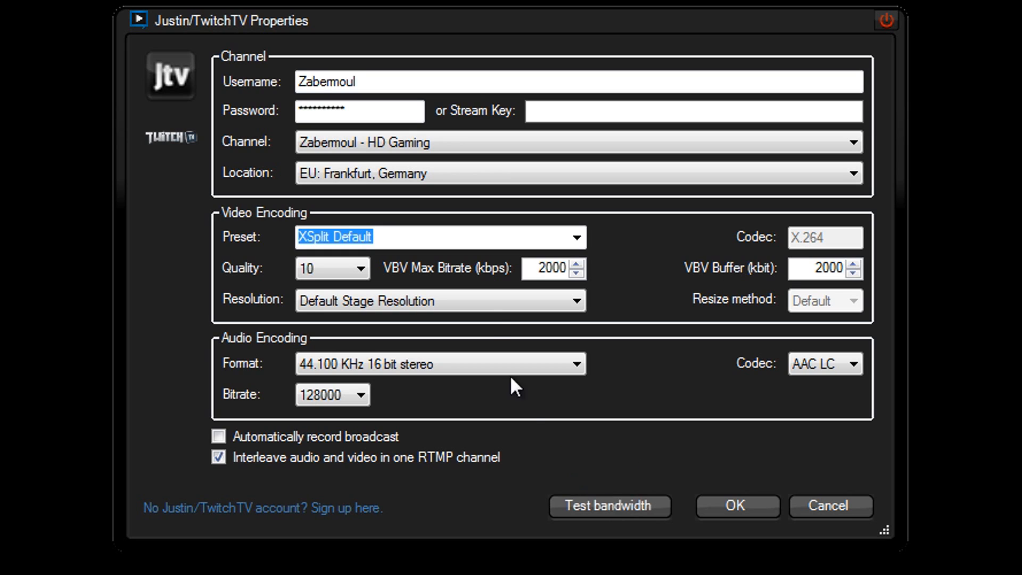
Reduce the channel's VBV max bitrate to 1500 kbps
{"action": "left_click_drag", "start_coordinate": [535, 270], "coordinate": [572, 267]}
{"action": "type", "text": "1500"}
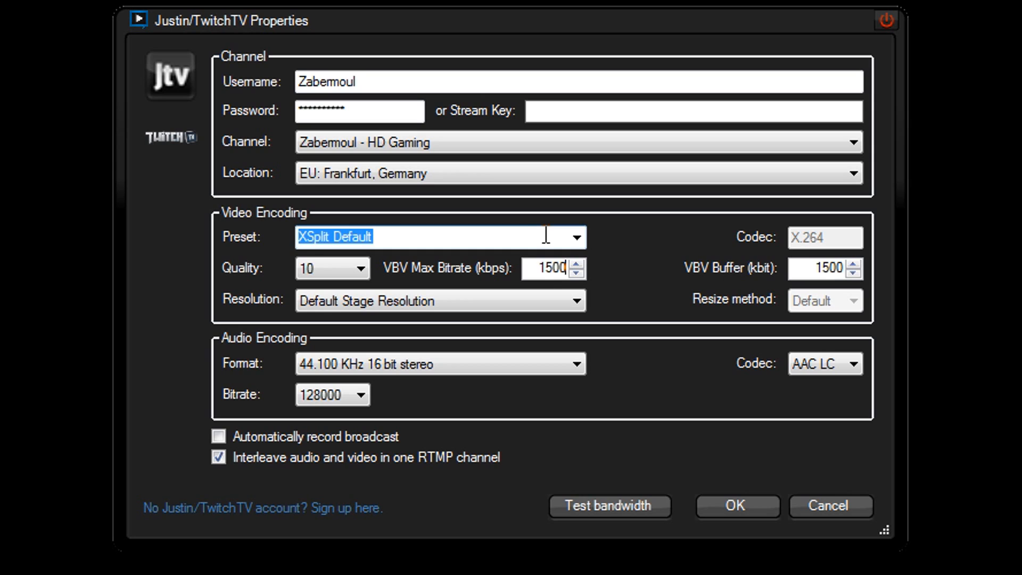
{"action": "double_click", "coordinate": [546, 269]}
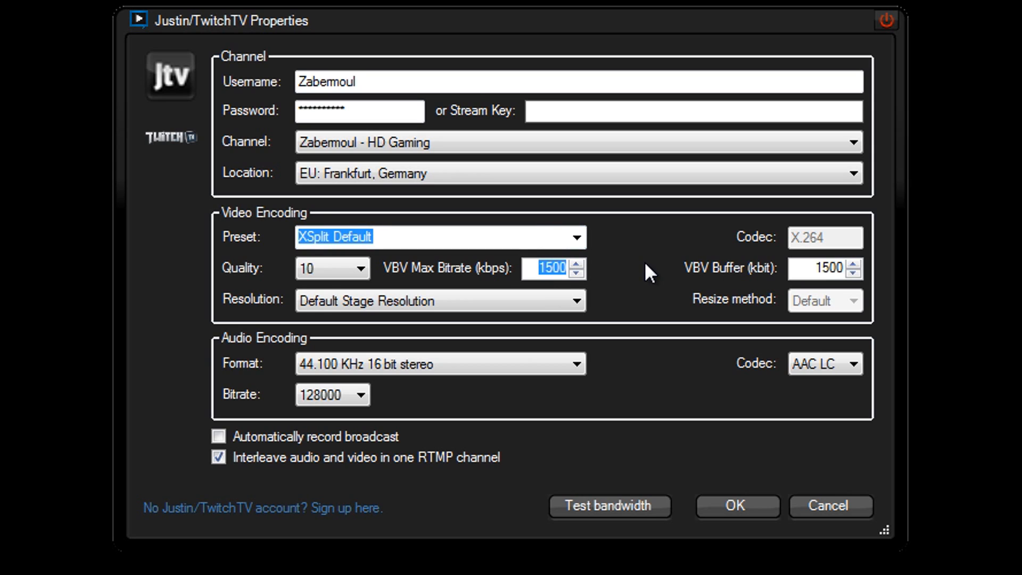
Set the channel's video encoding quality to 6
{"action": "left_click", "coordinate": [363, 269]}
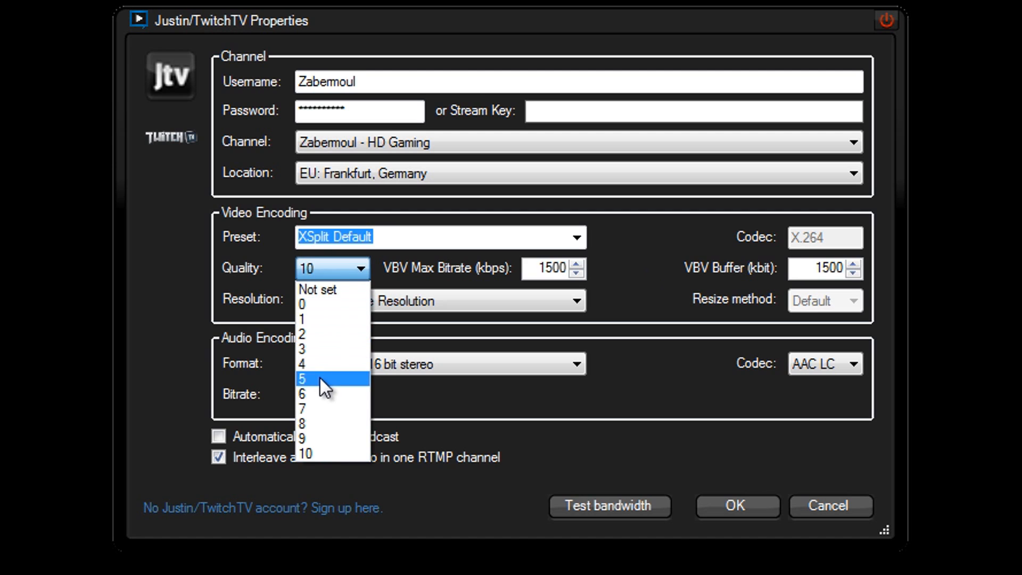
{"action": "left_click", "coordinate": [322, 391]}
{"action": "left_click", "coordinate": [323, 266]}
{"action": "left_click", "coordinate": [324, 265]}
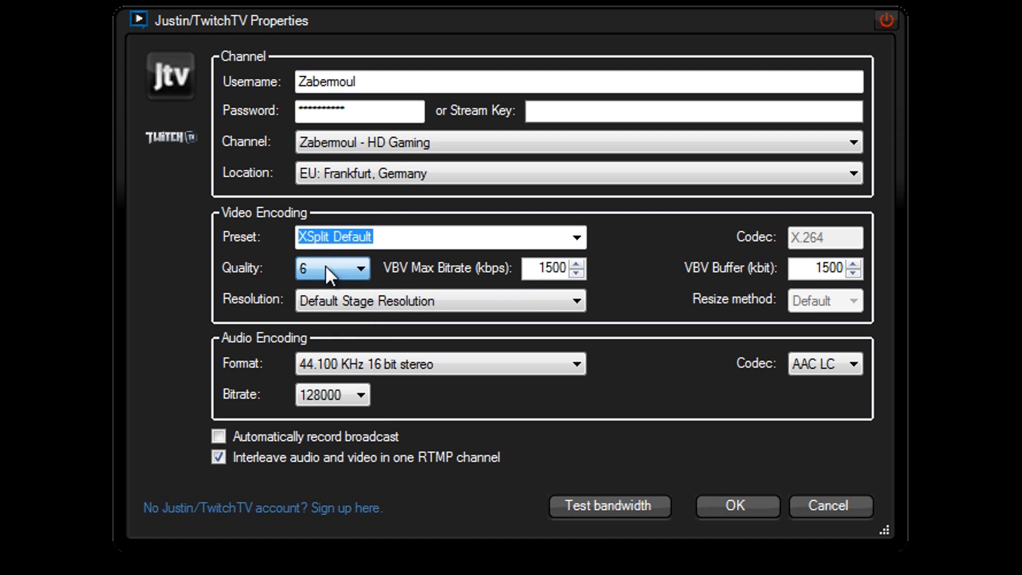
{"action": "left_click", "coordinate": [324, 266]}
{"action": "left_click", "coordinate": [324, 266]}
{"action": "left_click", "coordinate": [320, 269]}
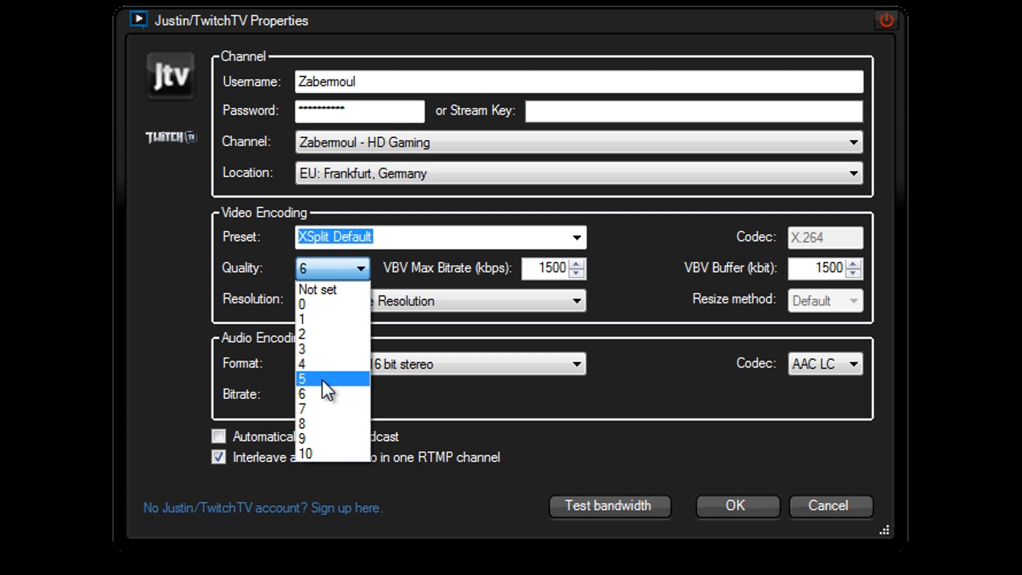
{"action": "left_click", "coordinate": [340, 272]}
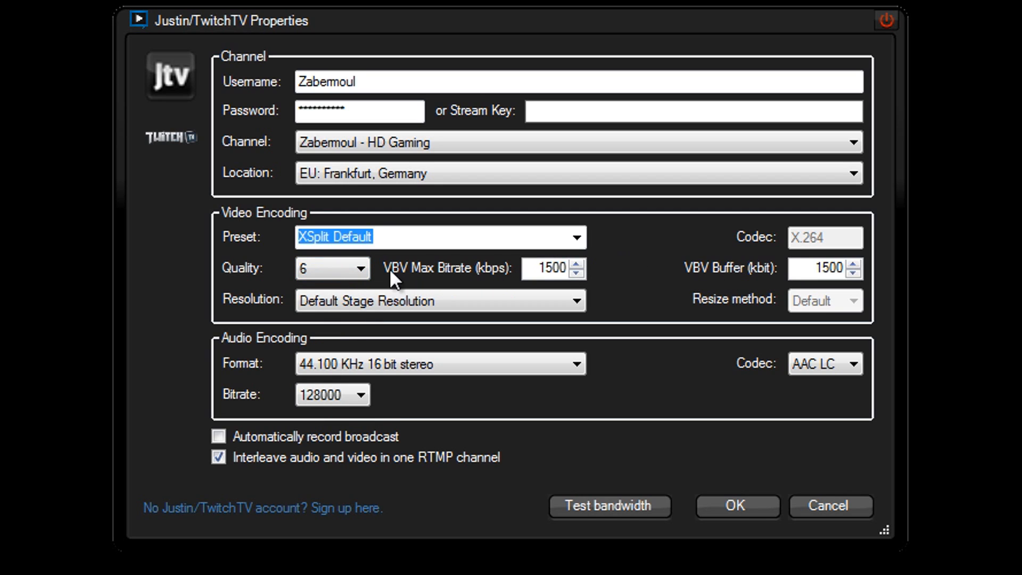
{"action": "left_click_drag", "start_coordinate": [533, 268], "coordinate": [569, 267]}
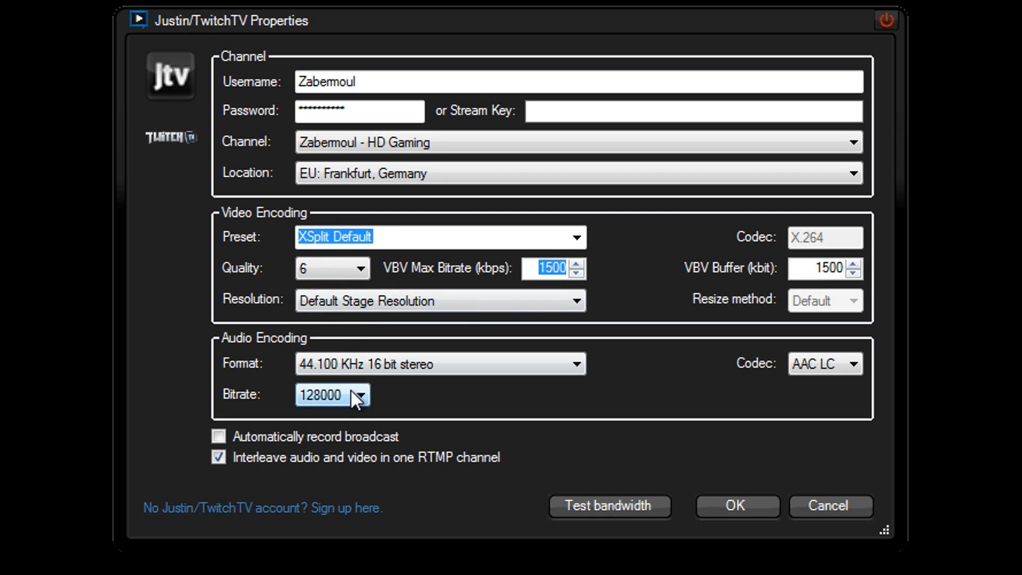
{"action": "left_click", "coordinate": [354, 406]}
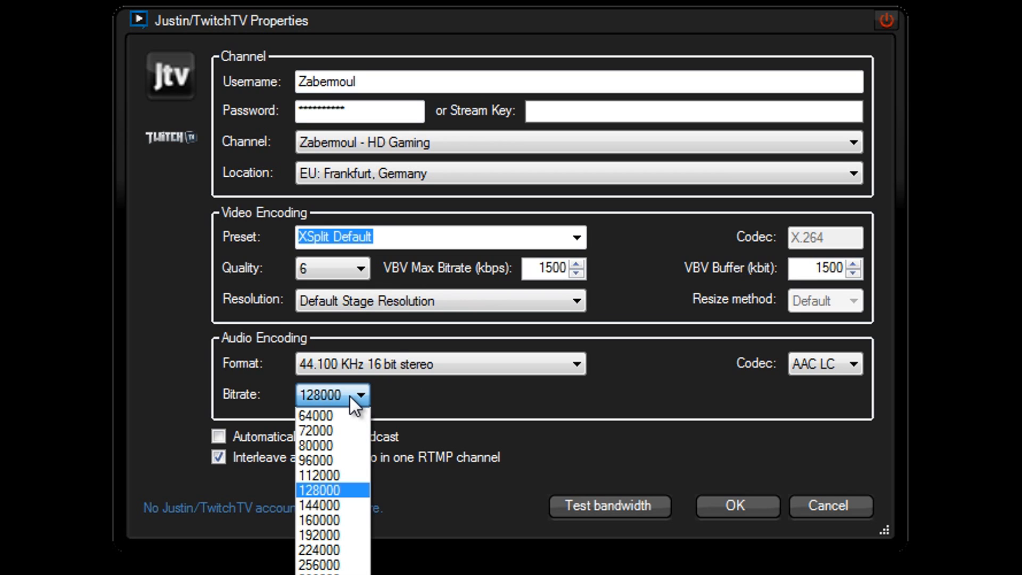
{"action": "left_click", "coordinate": [349, 396]}
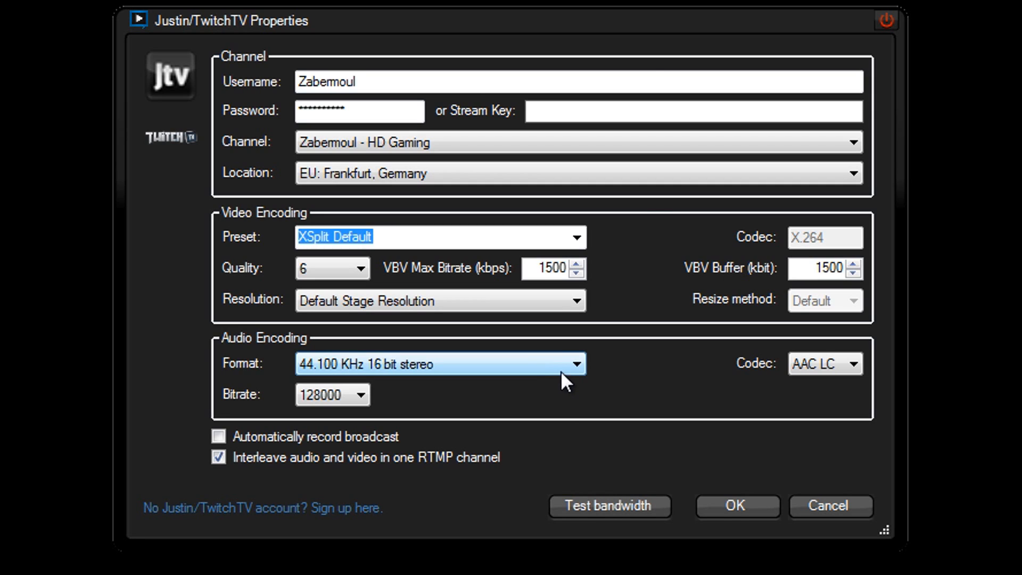
Set the channel's VBV max bitrate to 2000 kbps and its video encoding quality to 10, and save the channel settings
{"action": "double_click", "coordinate": [543, 260]}
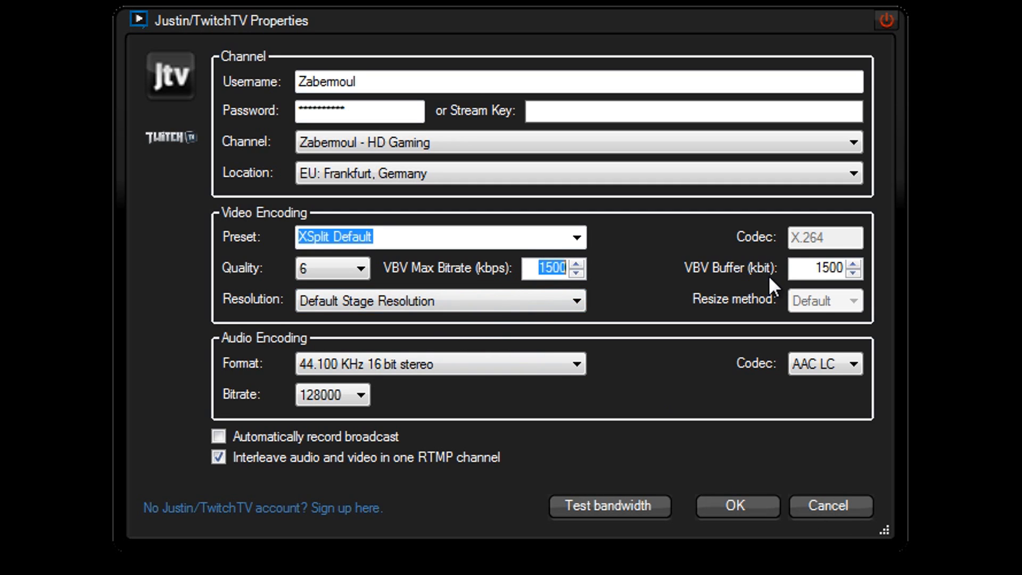
{"action": "type", "text": "2000"}
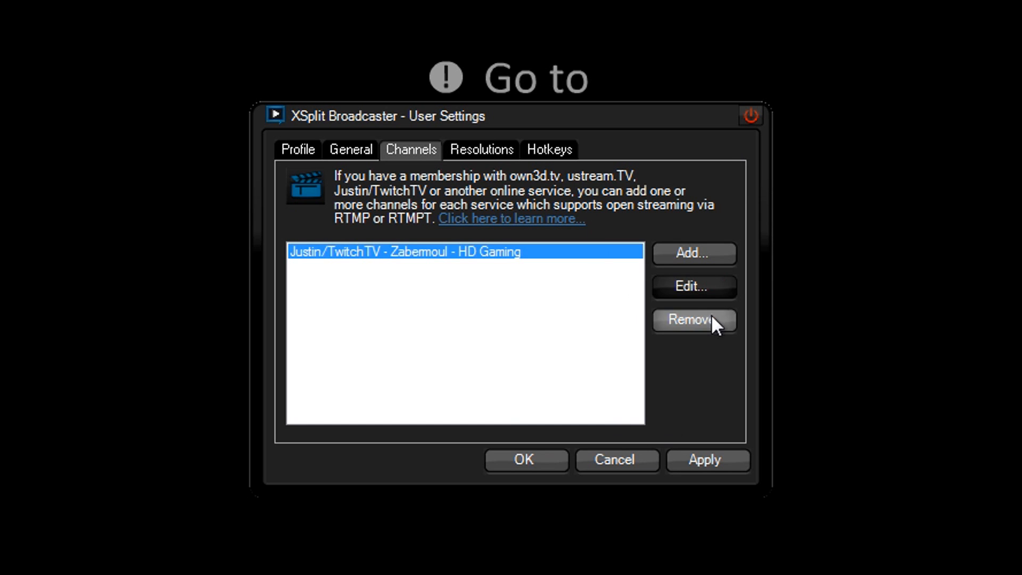
{"action": "left_click", "coordinate": [697, 291]}
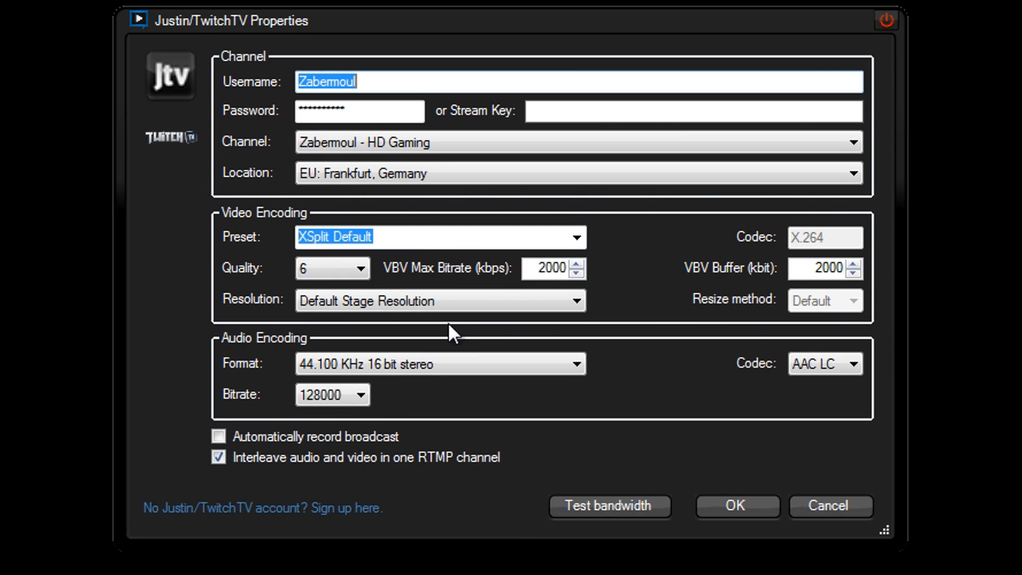
{"action": "left_click", "coordinate": [341, 269]}
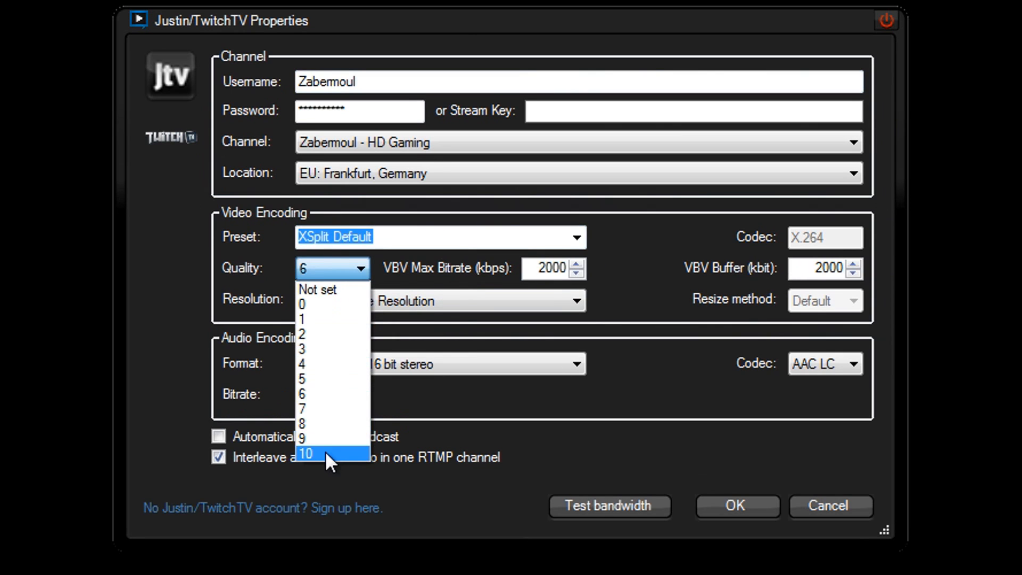
{"action": "left_click", "coordinate": [325, 451]}
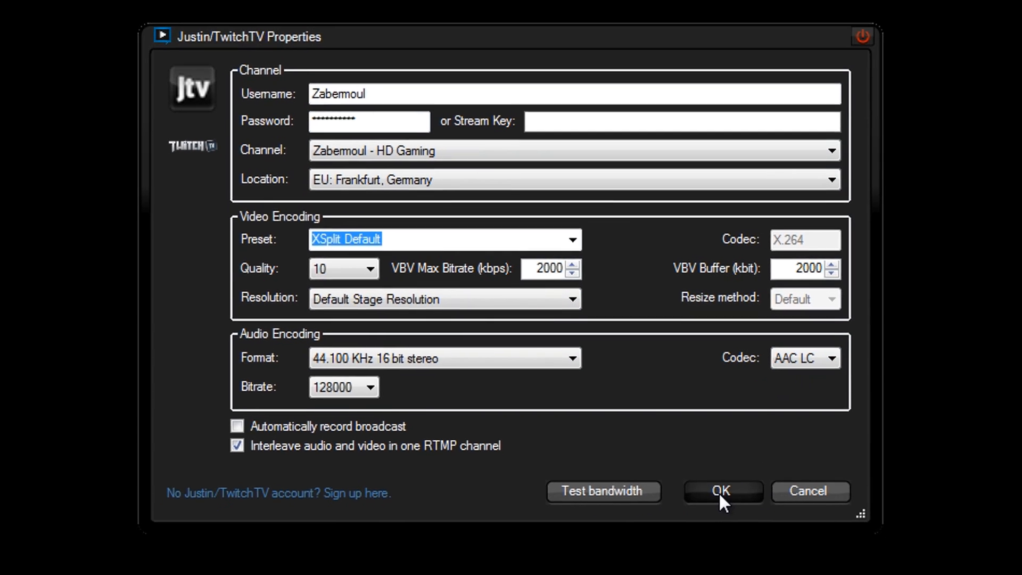
{"action": "left_click", "coordinate": [719, 490]}
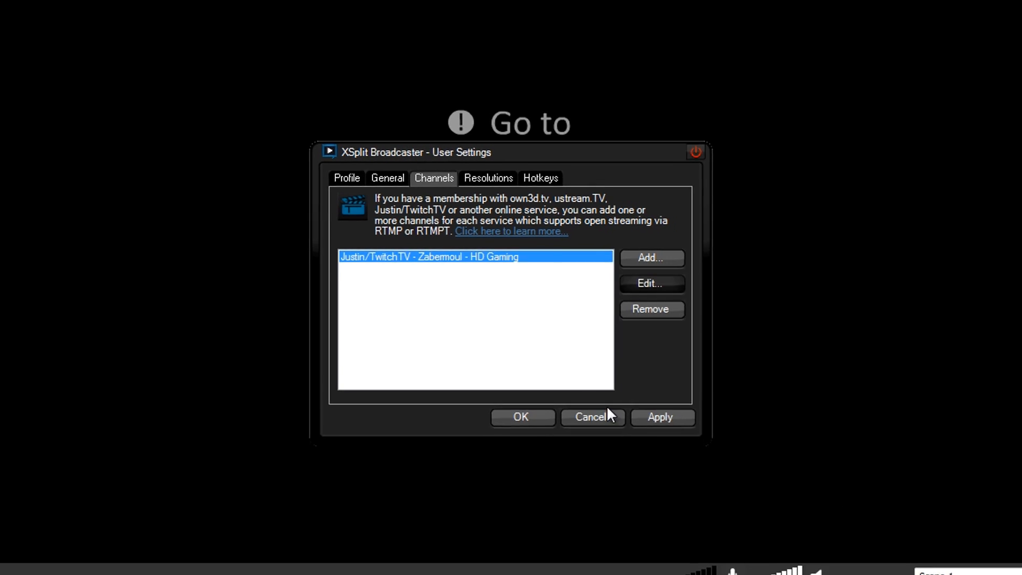
{"action": "left_click", "coordinate": [518, 386]}
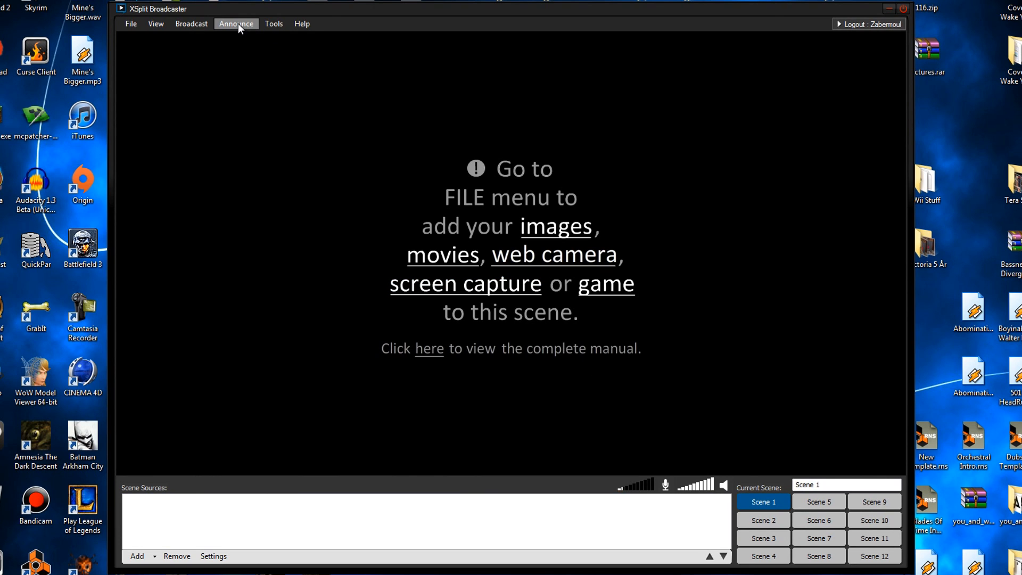
Open the general settings and look through the hotkey, general, channel and resolution options
{"action": "left_click", "coordinate": [273, 24]}
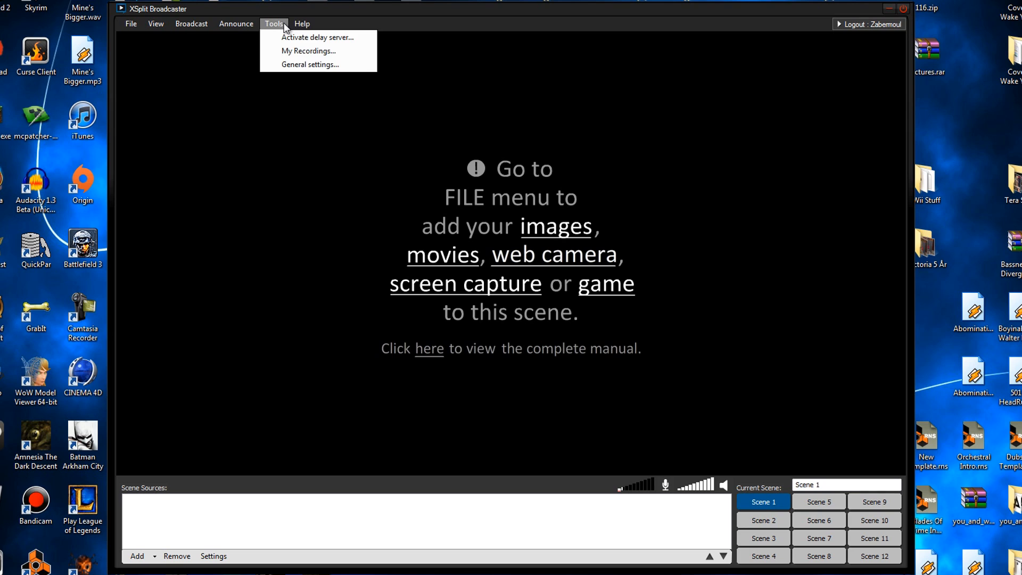
{"action": "left_click", "coordinate": [323, 64]}
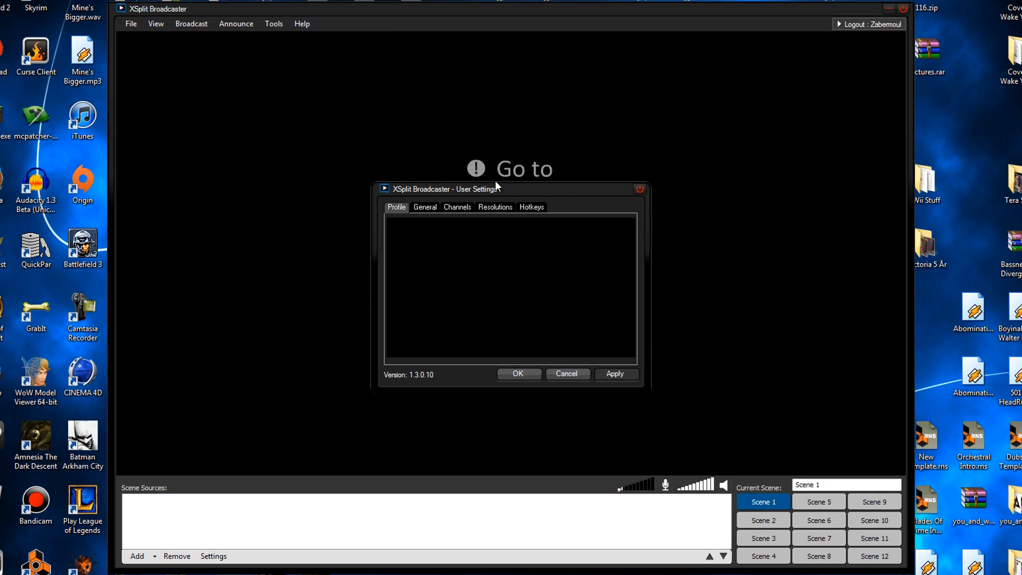
{"action": "left_click", "coordinate": [531, 207]}
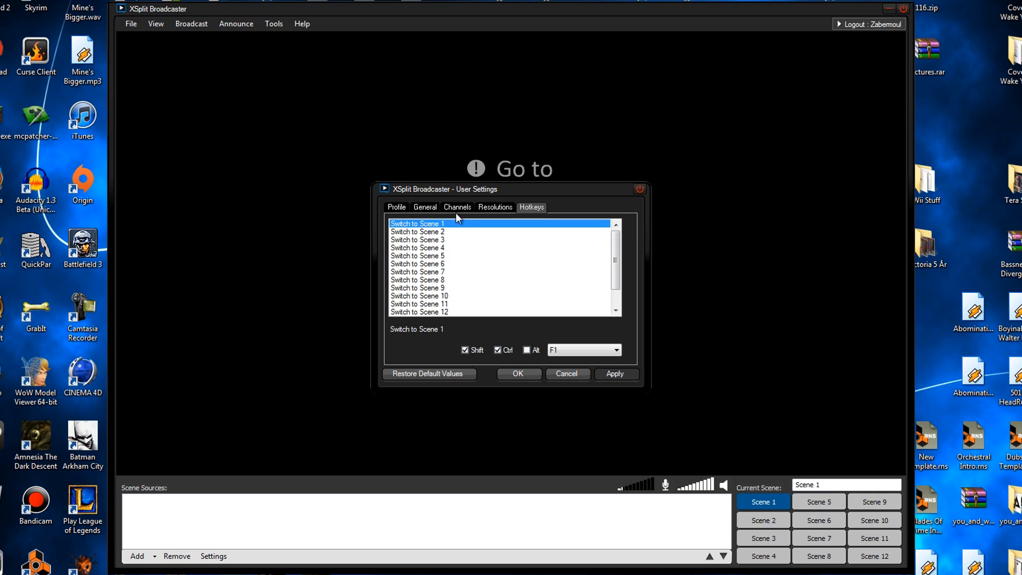
{"action": "left_click", "coordinate": [408, 207]}
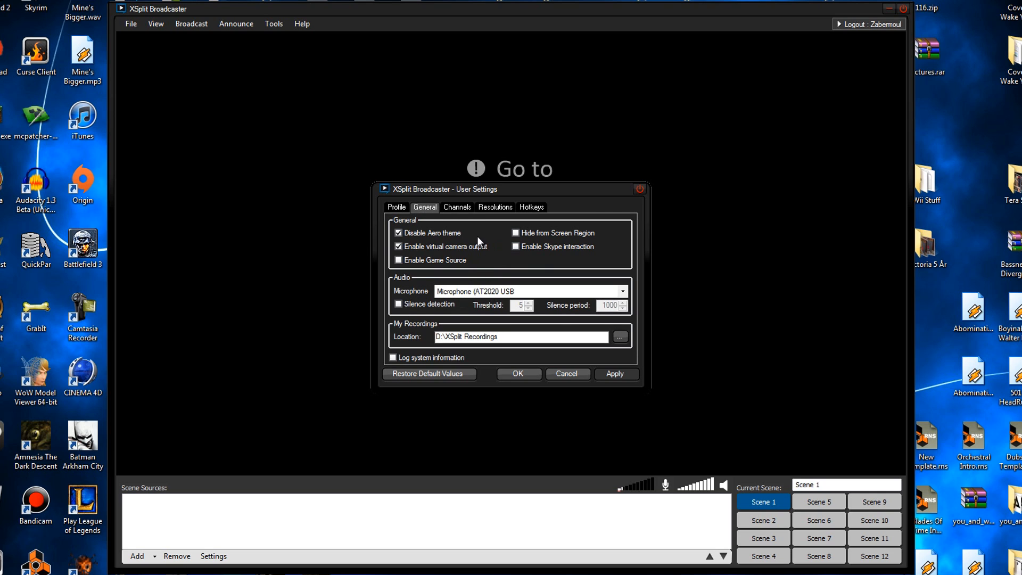
{"action": "left_click", "coordinate": [462, 206]}
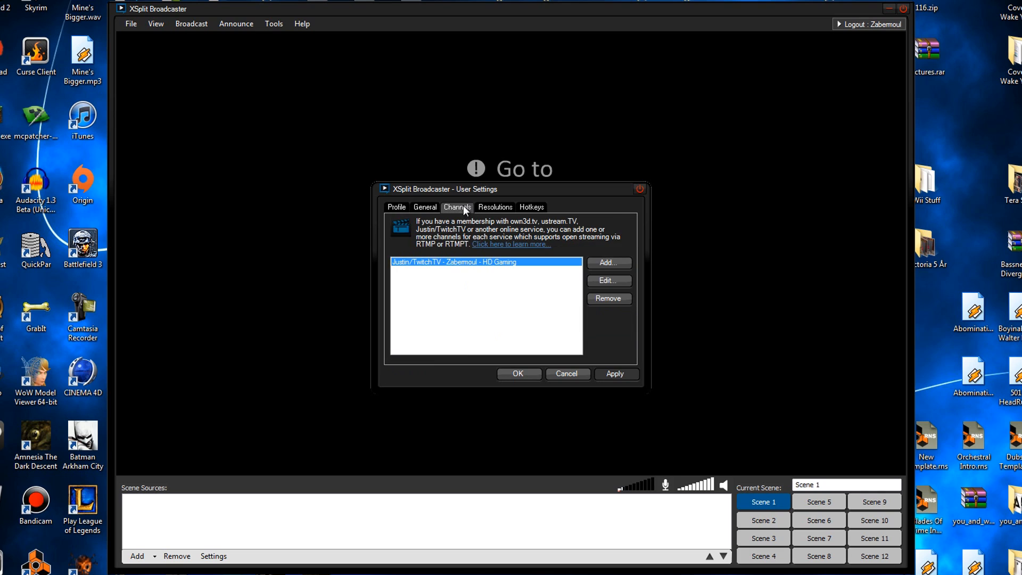
{"action": "left_click", "coordinate": [494, 206]}
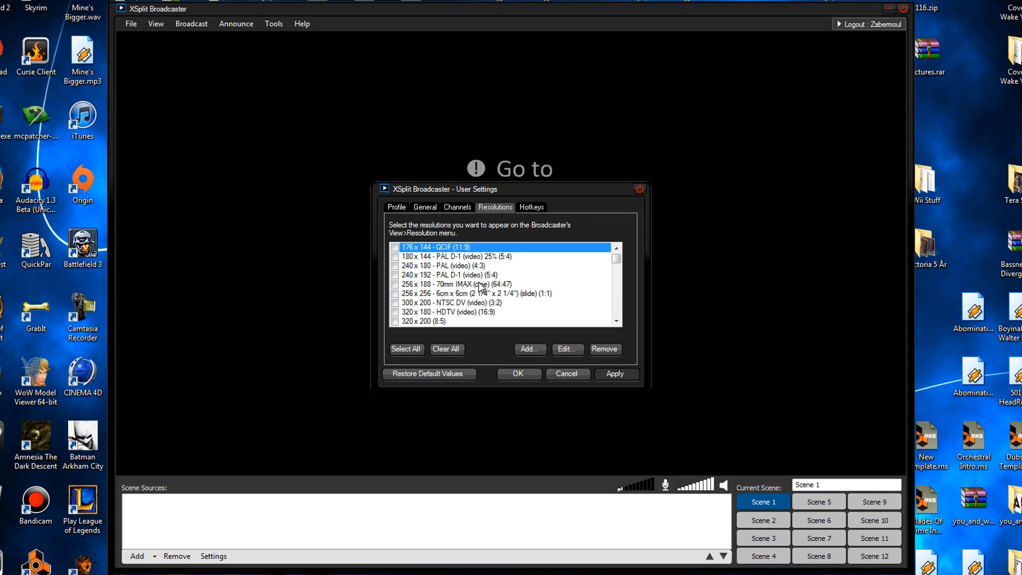
Examine the hotkeys assigned to switching to Scene 1 and Scene 2
{"action": "left_click", "coordinate": [531, 207]}
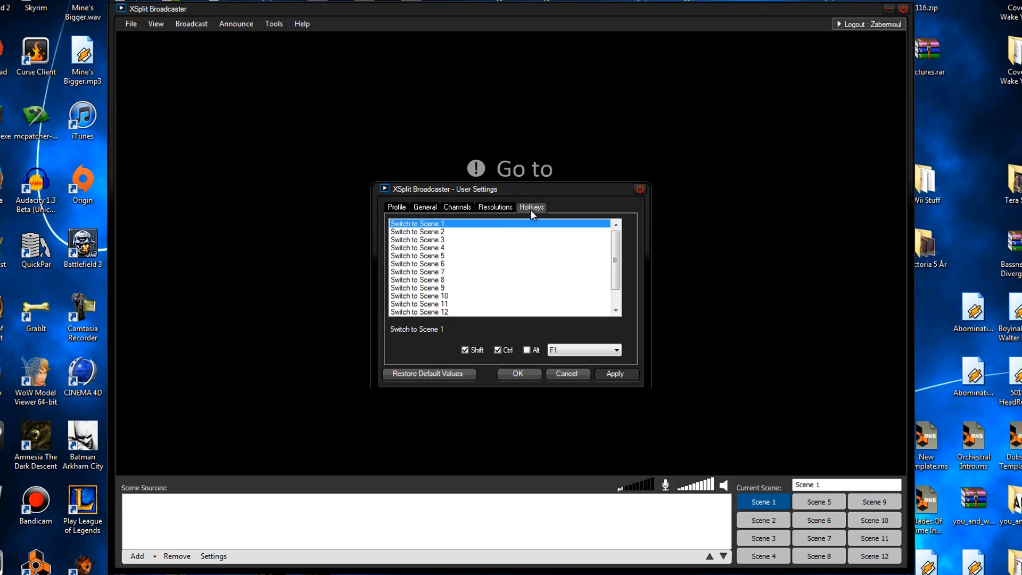
{"action": "left_click", "coordinate": [432, 232]}
{"action": "left_click", "coordinate": [433, 224]}
{"action": "left_click", "coordinate": [432, 232]}
{"action": "left_click", "coordinate": [439, 224]}
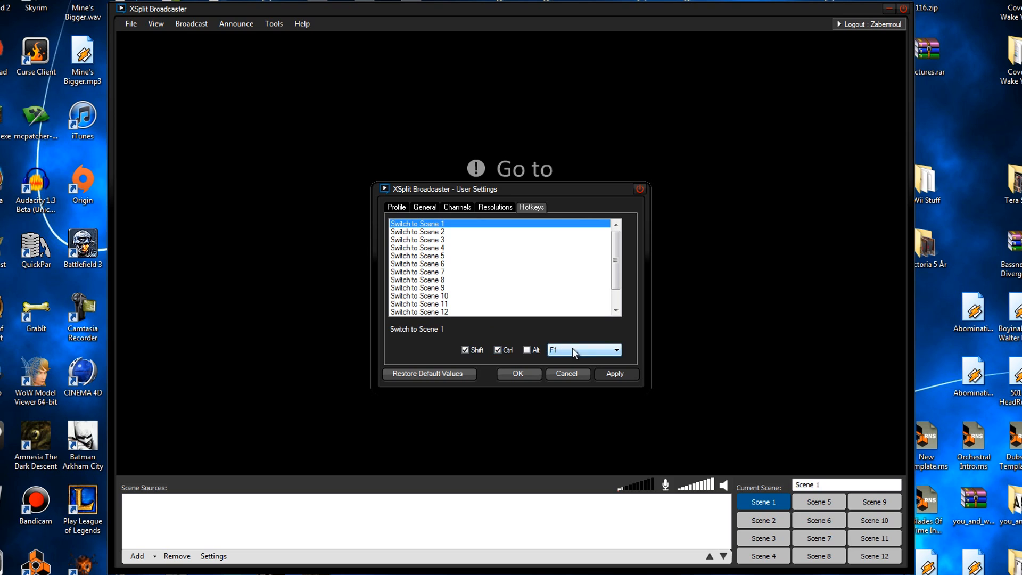
{"action": "left_click", "coordinate": [438, 232]}
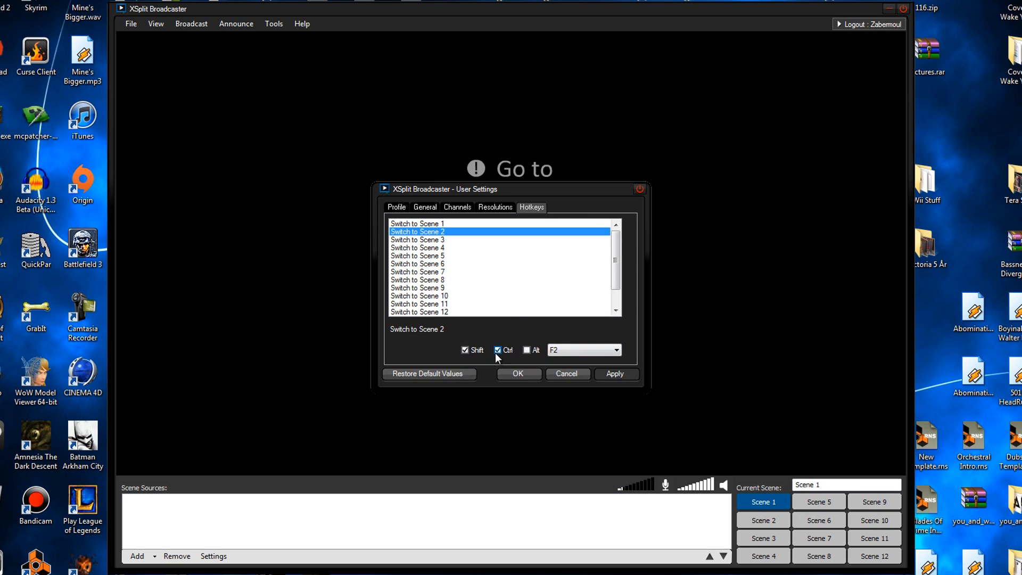
{"action": "left_click", "coordinate": [426, 225]}
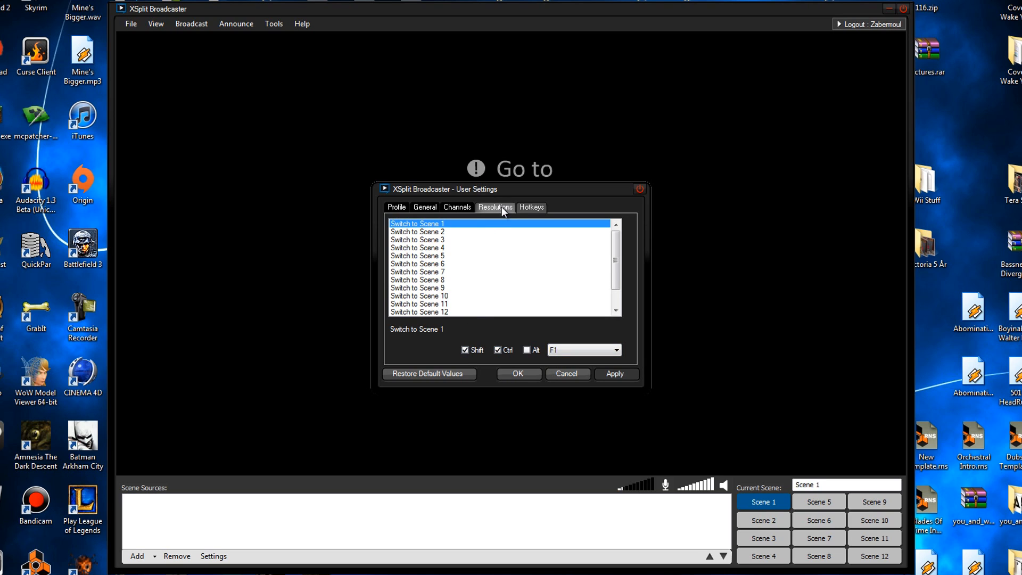
Examine the hotkeys for starting or stopping the broadcast and toggling the speaker and mic, and close the settings without saving
{"action": "scroll", "coordinate": [616, 236], "scroll_direction": "down", "scroll_amount": 1}
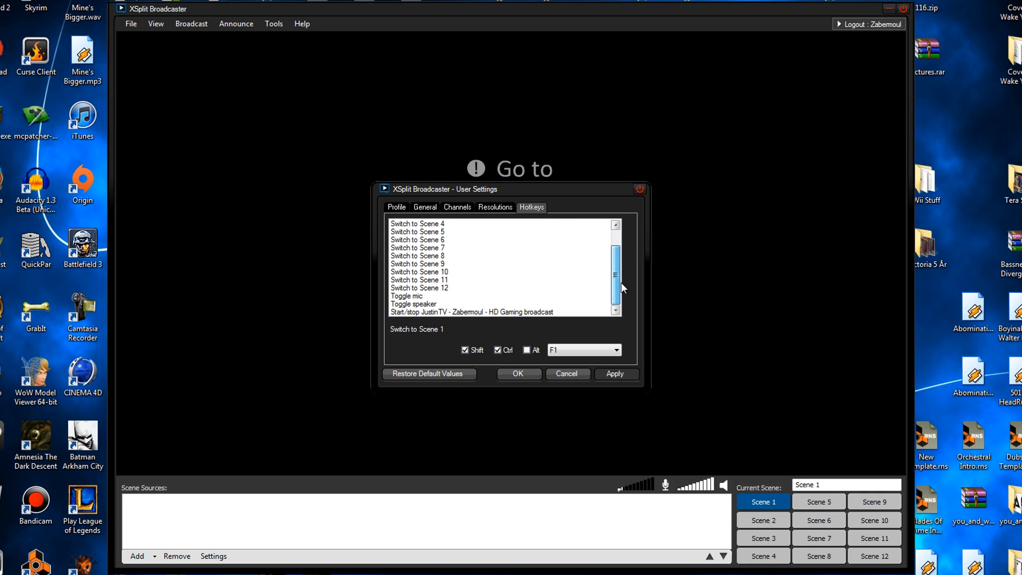
{"action": "left_click", "coordinate": [420, 312]}
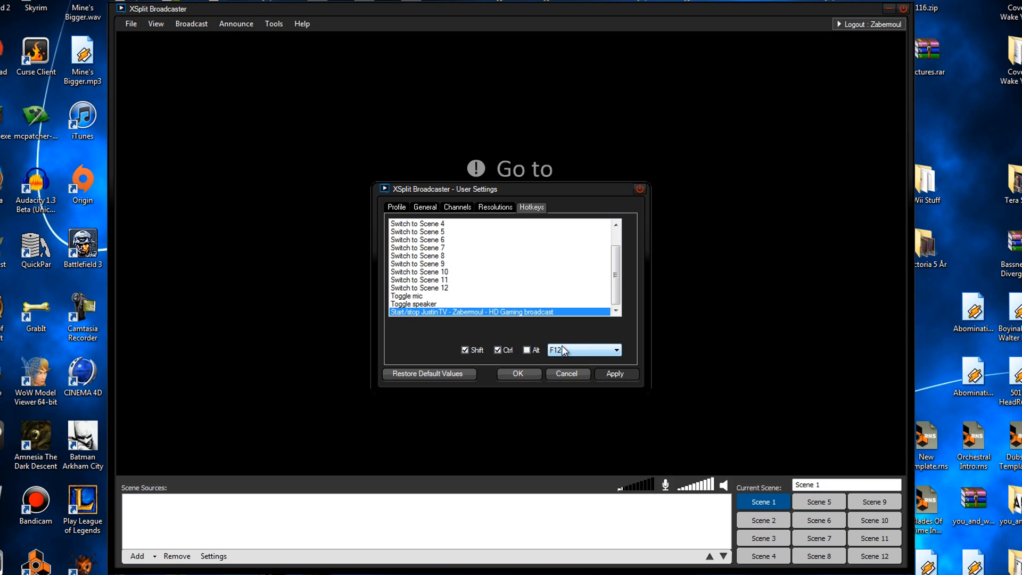
{"action": "left_click", "coordinate": [418, 304]}
{"action": "left_click", "coordinate": [417, 296]}
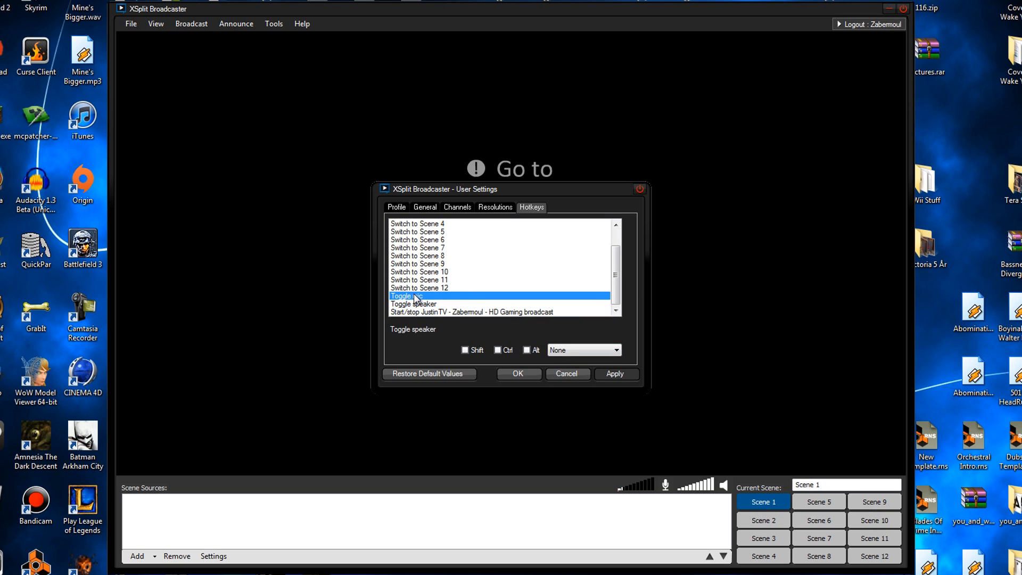
{"action": "left_click", "coordinate": [420, 303]}
{"action": "left_click", "coordinate": [420, 296]}
{"action": "left_click", "coordinate": [421, 303]}
{"action": "left_click", "coordinate": [421, 297]}
{"action": "left_click", "coordinate": [424, 303]}
{"action": "left_click", "coordinate": [423, 297]}
{"action": "left_click", "coordinate": [428, 304]}
{"action": "left_click", "coordinate": [411, 297]}
{"action": "left_click", "coordinate": [419, 305]}
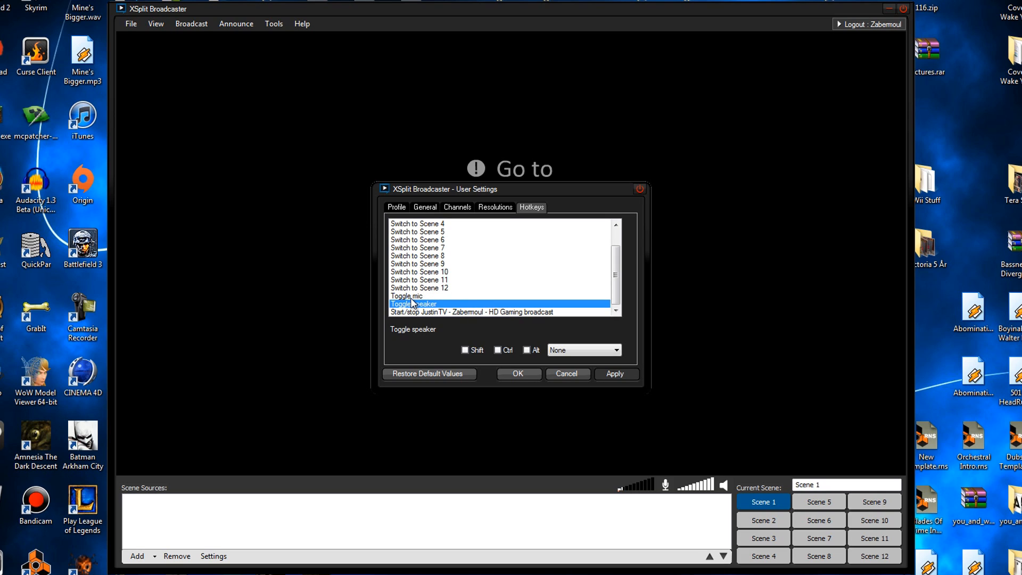
{"action": "left_click", "coordinate": [413, 296]}
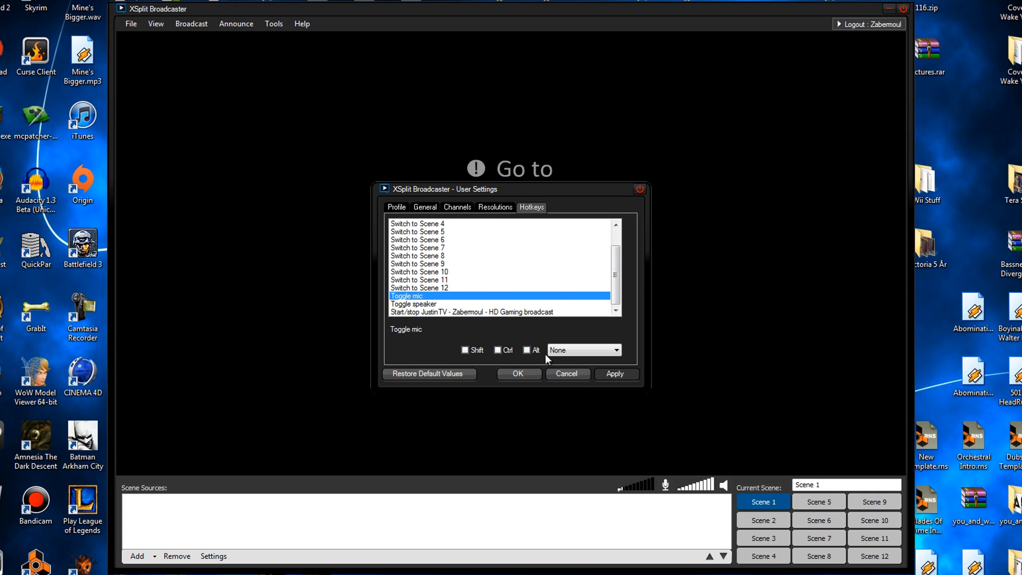
{"action": "left_click", "coordinate": [567, 373]}
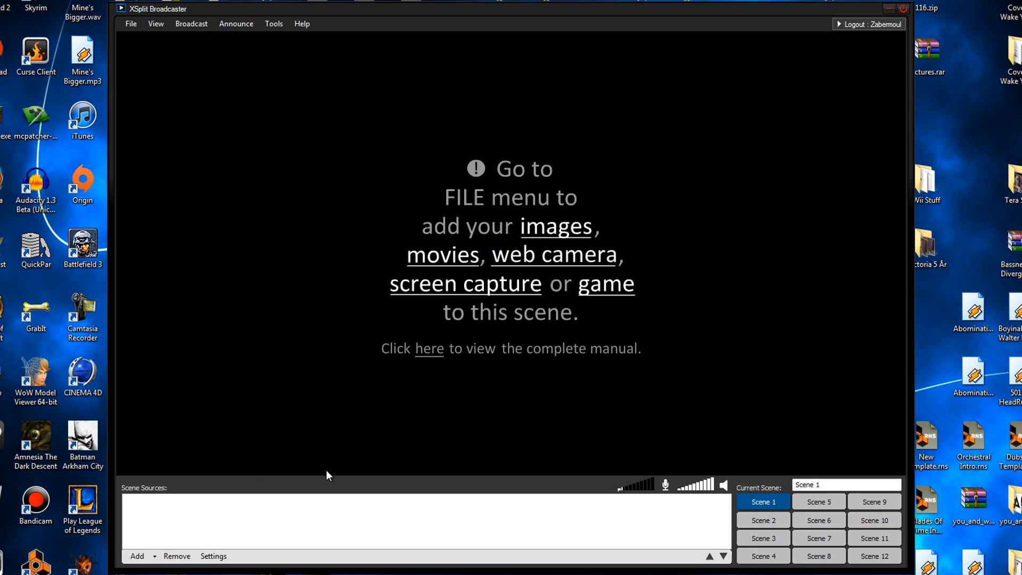
Add a partial screen region of about 1647 x 994 to Scene 1 and remove it again
{"action": "left_click", "coordinate": [769, 503]}
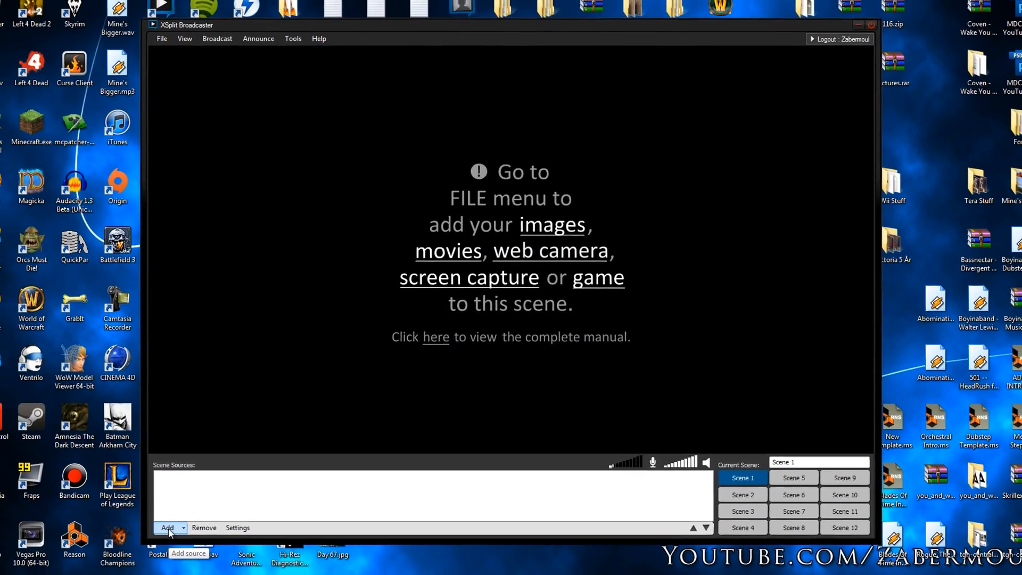
{"action": "left_click", "coordinate": [154, 541]}
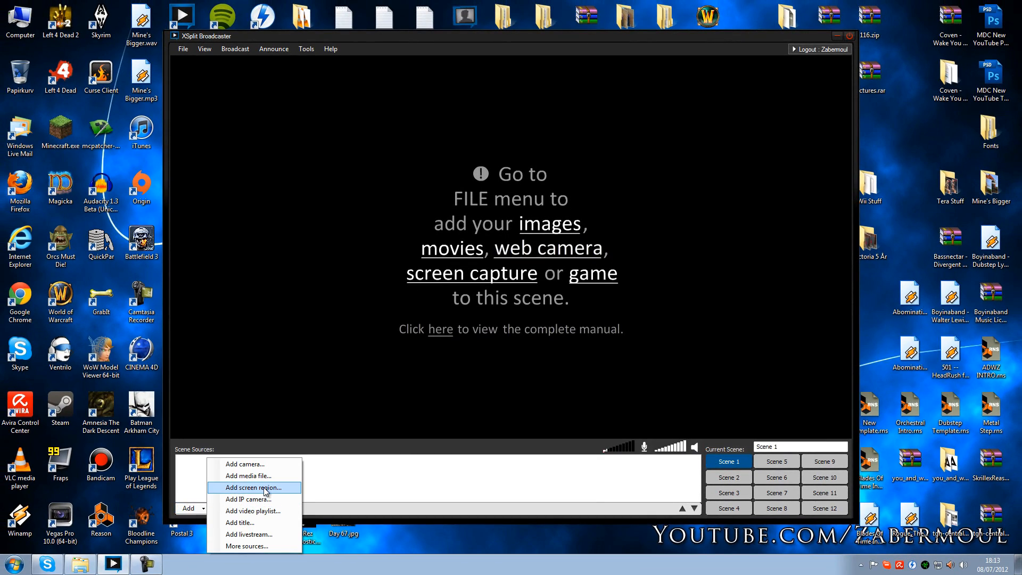
{"action": "left_click", "coordinate": [253, 487]}
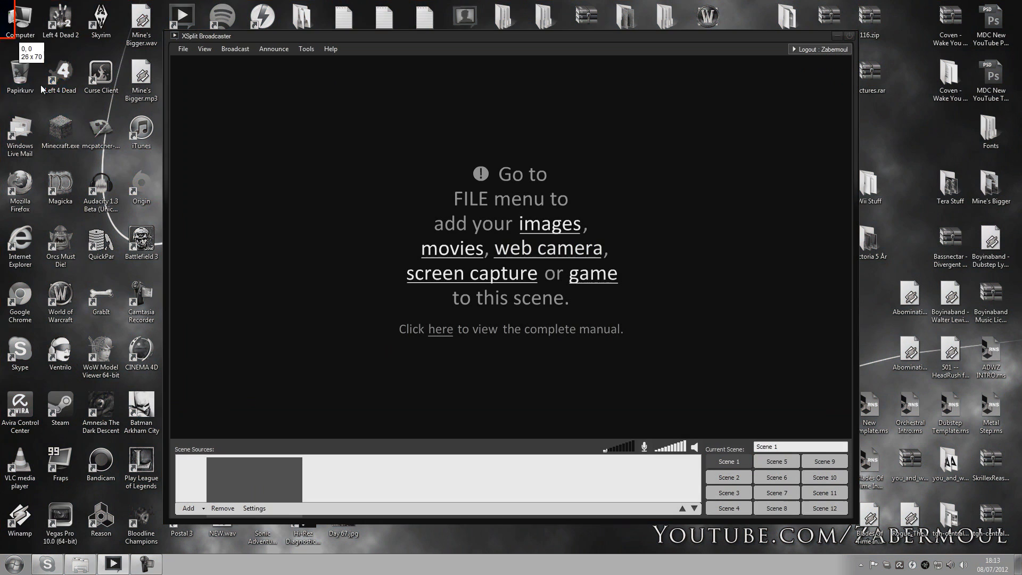
{"action": "left_click_drag", "start_coordinate": [14, 37], "coordinate": [876, 529]}
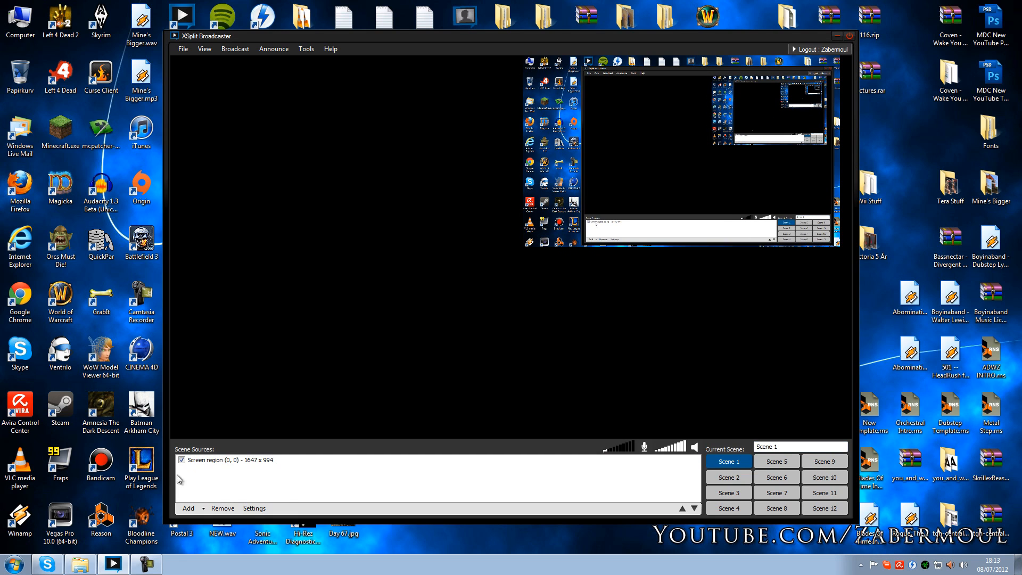
{"action": "left_click", "coordinate": [222, 462]}
{"action": "key", "text": "Delete"}
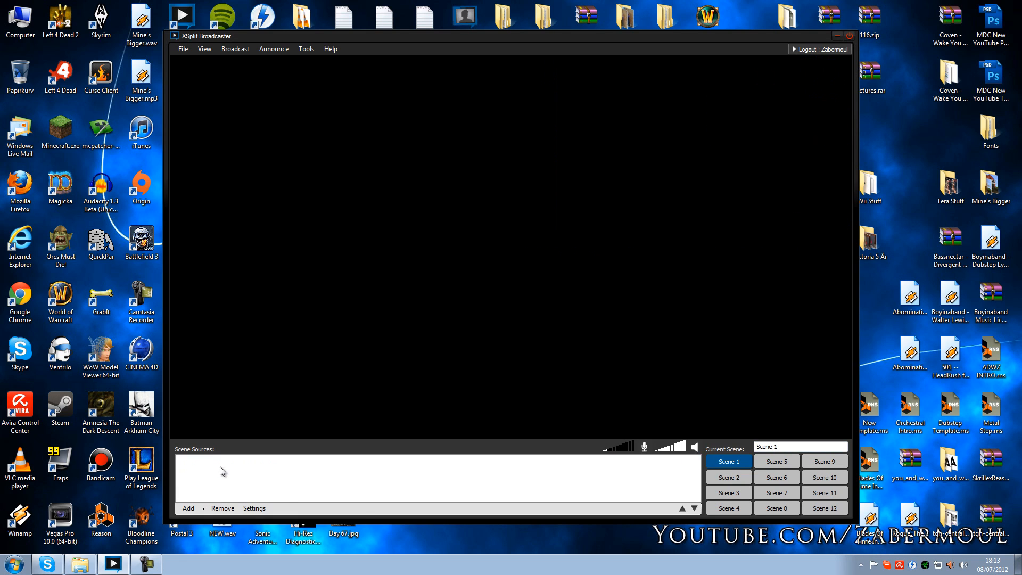
Add a screen region of about 1956 x 1080 enlarged to fill Scene 1's stage, and remove it again
{"action": "left_click", "coordinate": [202, 508]}
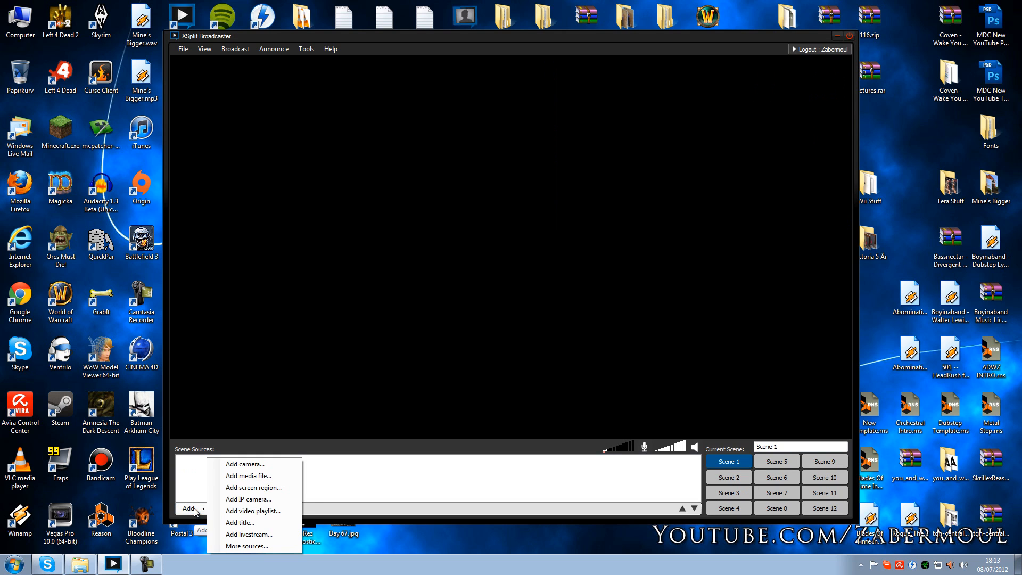
{"action": "left_click", "coordinate": [266, 488]}
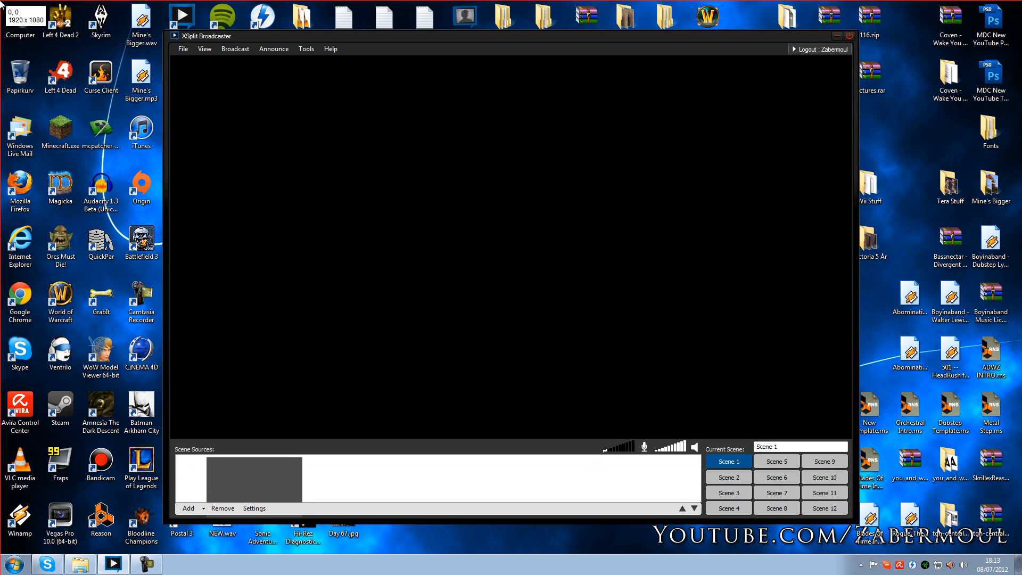
{"action": "left_click_drag", "start_coordinate": [0, 0], "coordinate": [979, 572]}
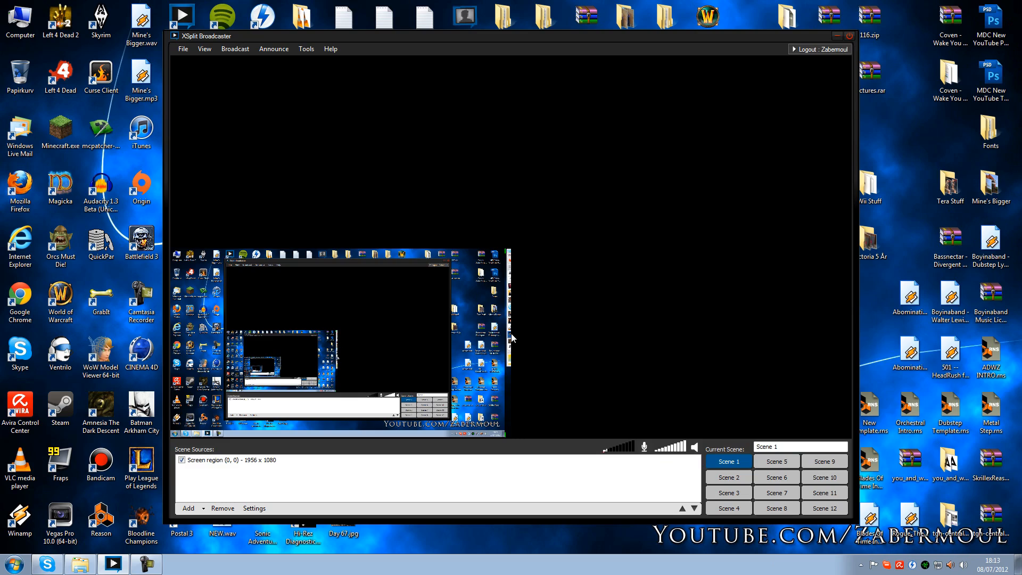
{"action": "left_click_drag", "start_coordinate": [511, 252], "coordinate": [898, 8]}
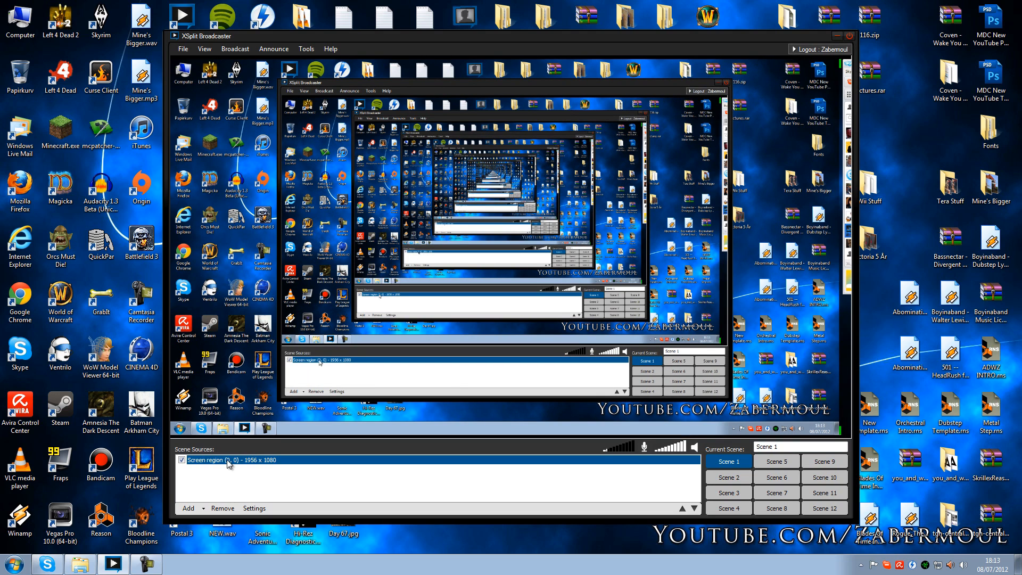
{"action": "left_click", "coordinate": [228, 510]}
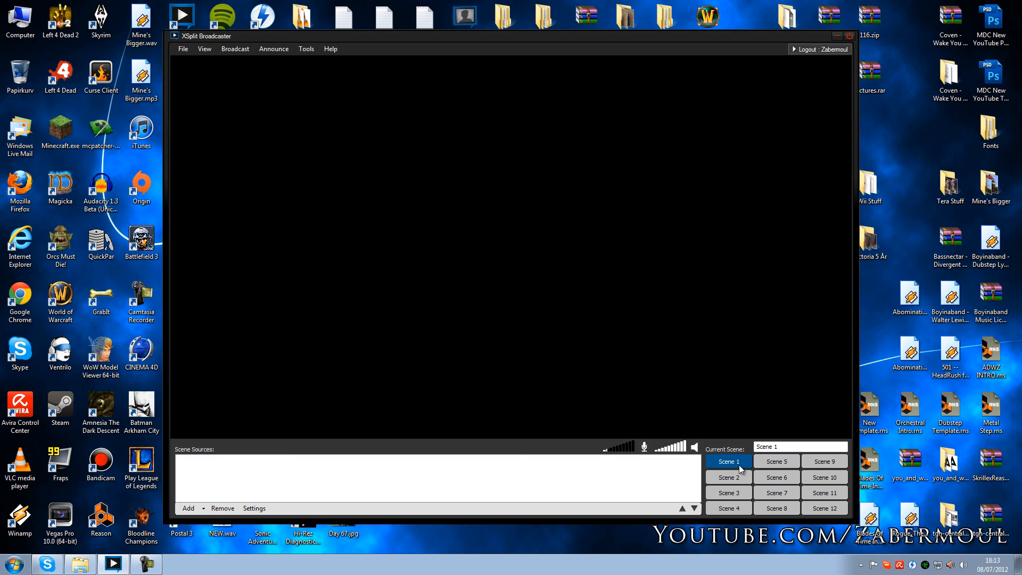
Add the whole 1920 x 1080 desktop as a screen region in Scene 1 and scale it to fill the stage
{"action": "left_click", "coordinate": [193, 512]}
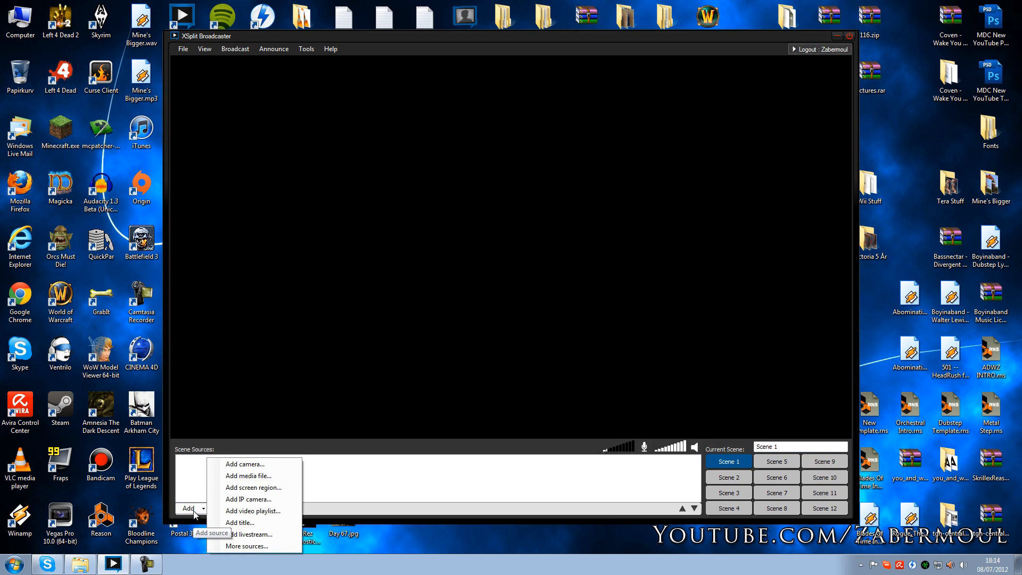
{"action": "left_click", "coordinate": [246, 487]}
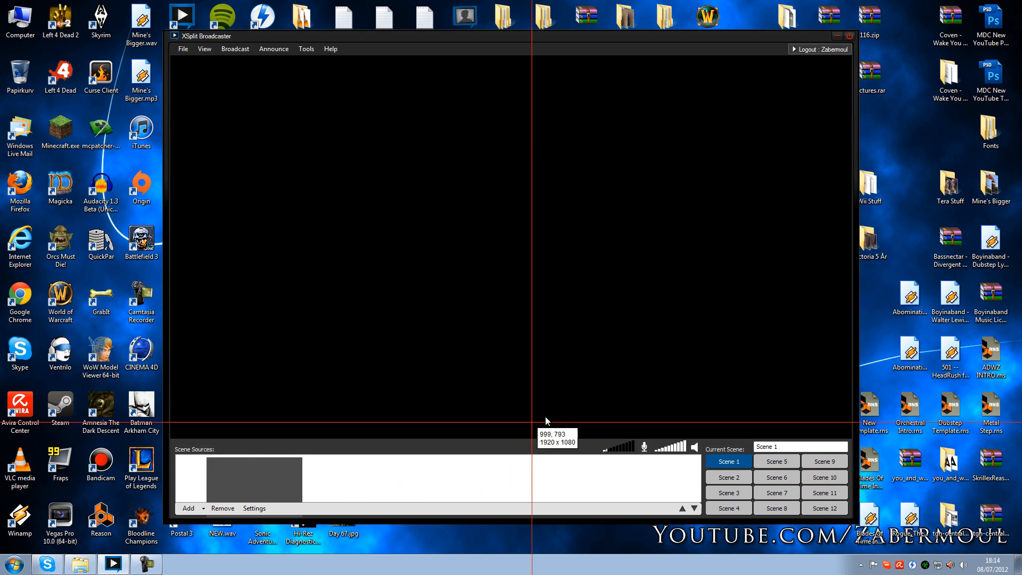
{"action": "left_click", "coordinate": [870, 304]}
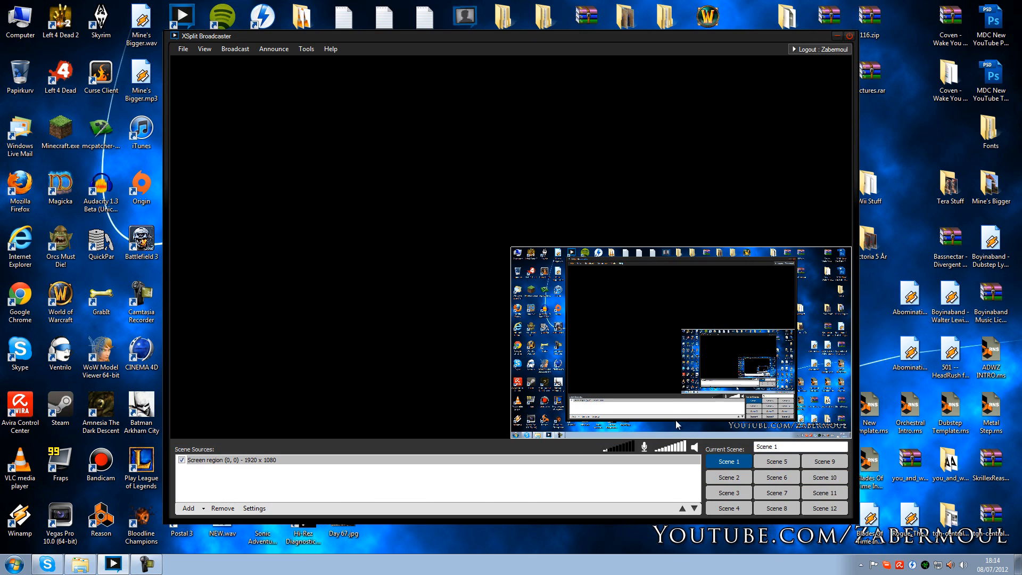
{"action": "left_click_drag", "start_coordinate": [523, 250], "coordinate": [721, 361]}
{"action": "left_click_drag", "start_coordinate": [790, 399], "coordinate": [267, 80]}
{"action": "left_click_drag", "start_coordinate": [309, 136], "coordinate": [950, 527]}
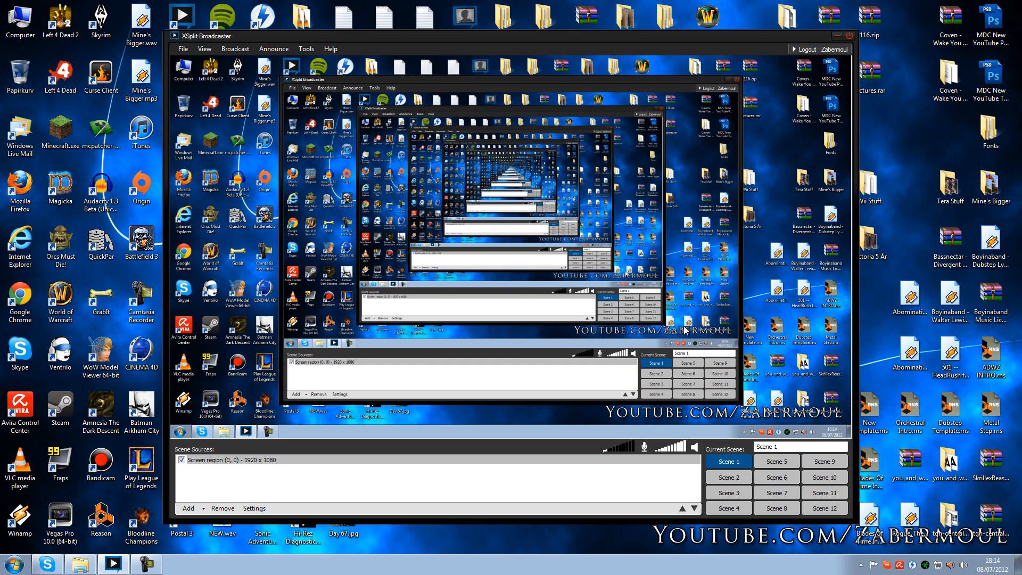
Add the Live! Cam Socialize HD (VF0610) camera to Scene 1 and place it in the stage's lower-left corner
{"action": "left_click", "coordinate": [190, 509]}
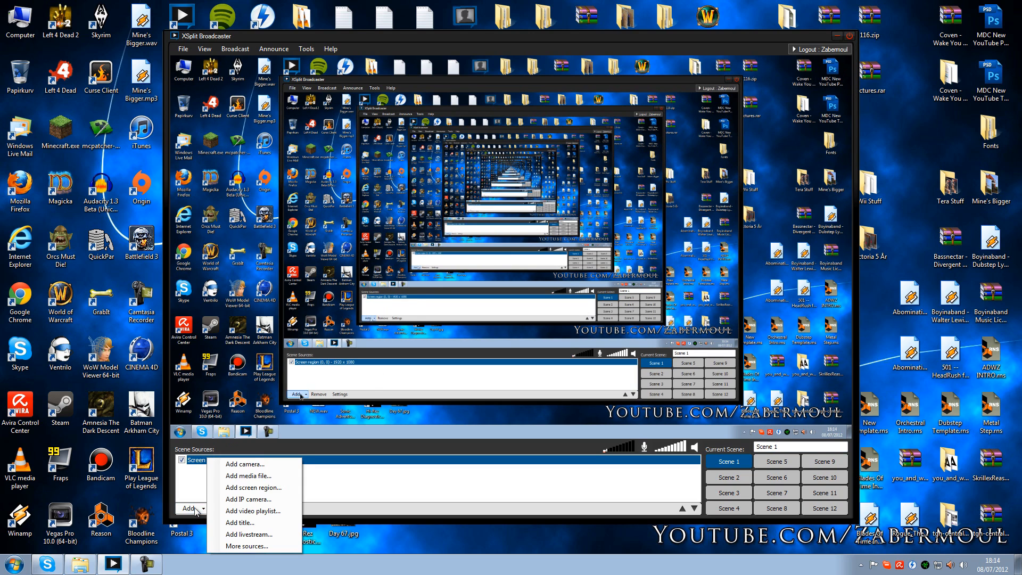
{"action": "left_click", "coordinate": [248, 464]}
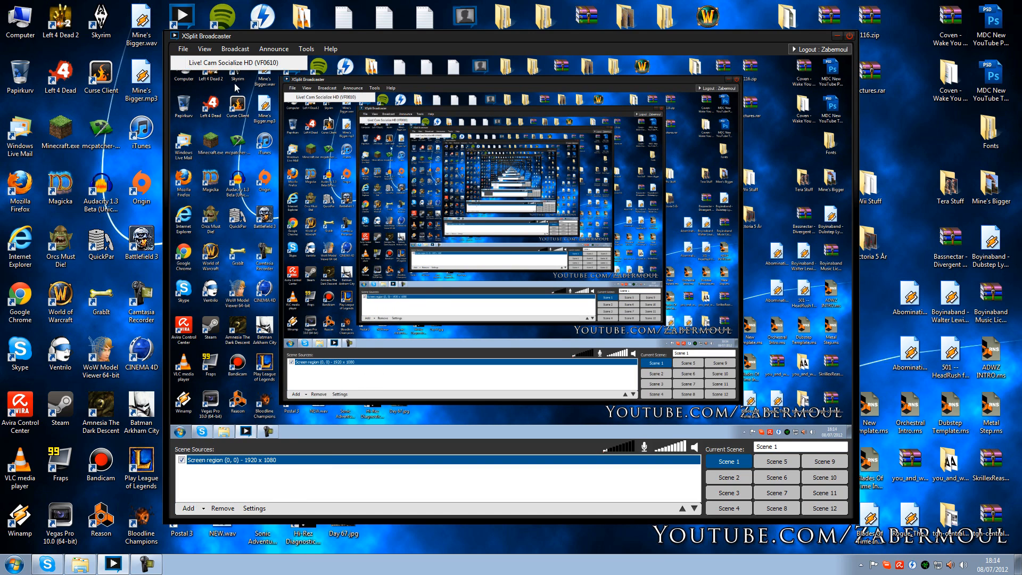
{"action": "left_click_drag", "start_coordinate": [680, 151], "coordinate": [467, 276]}
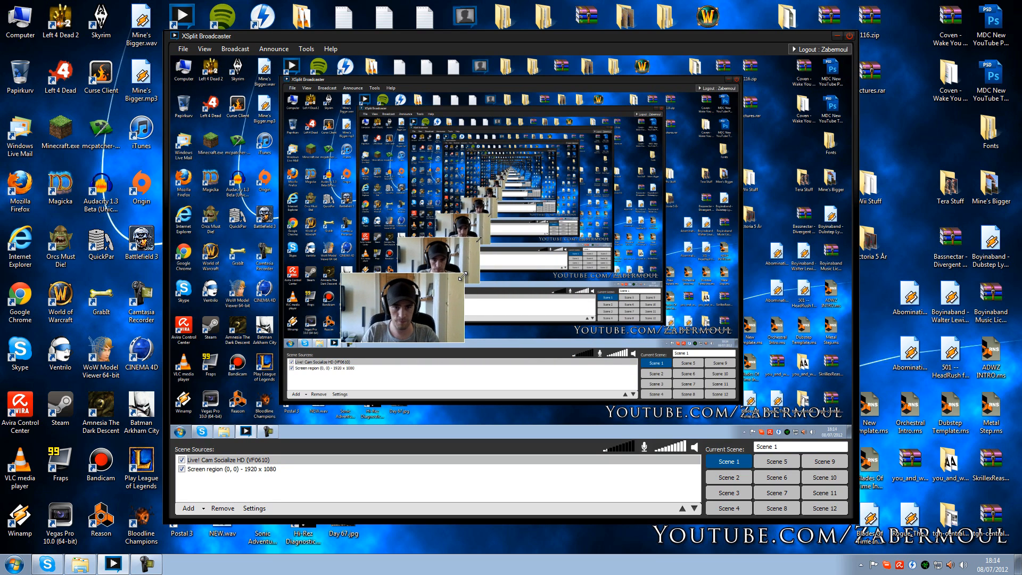
{"action": "left_click_drag", "start_coordinate": [405, 306], "coordinate": [183, 453]}
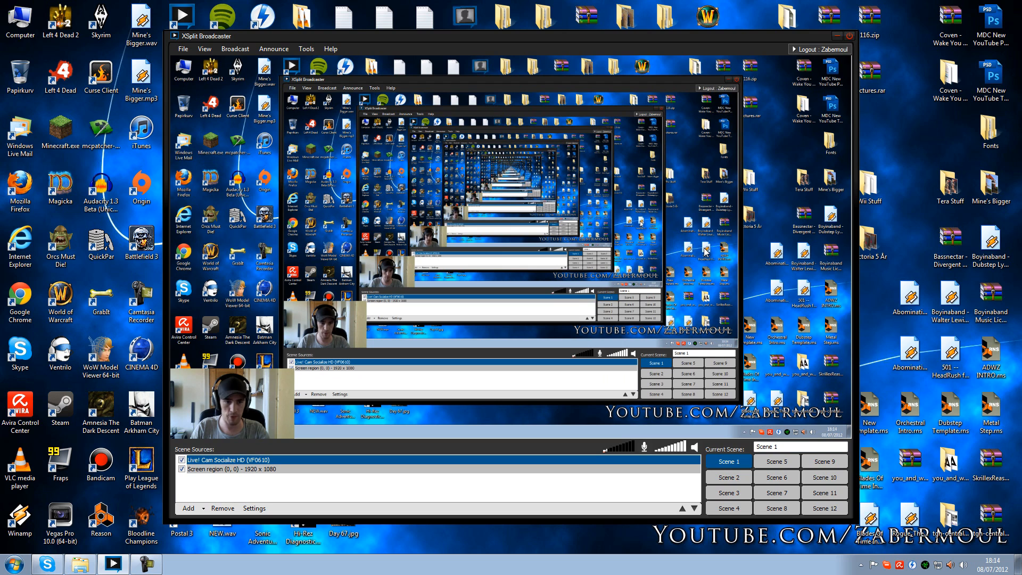
Add the image Welcome Screen.png from the Livestream folder to Scene 2 and enlarge it to fill the stage
{"action": "left_click", "coordinate": [731, 475]}
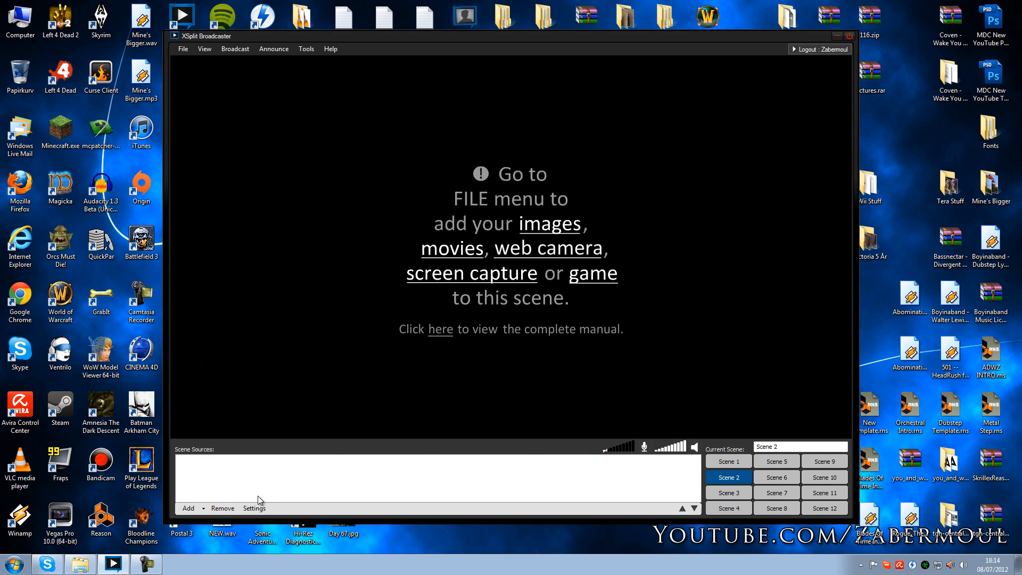
{"action": "left_click", "coordinate": [203, 508]}
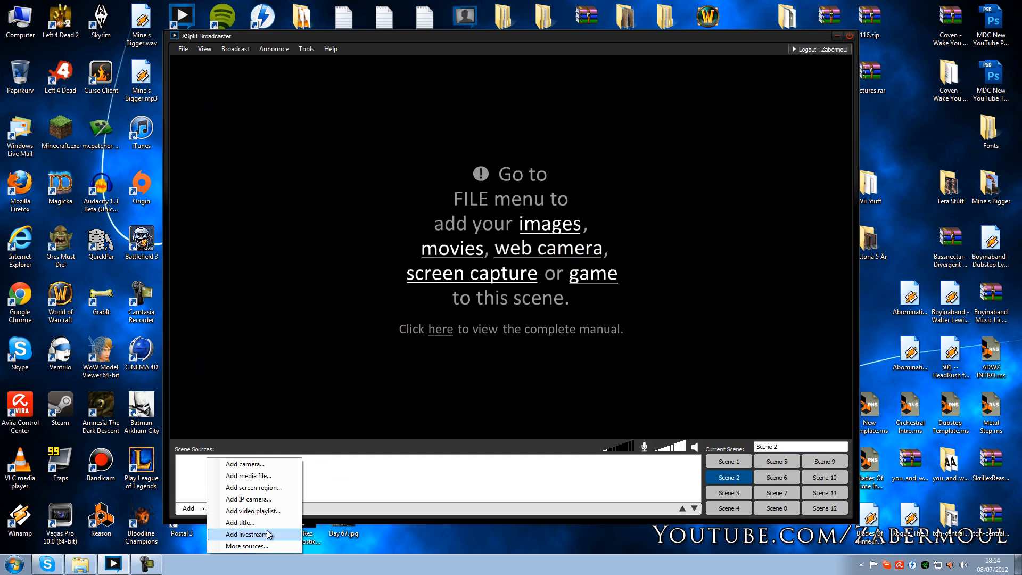
{"action": "left_click", "coordinate": [267, 476]}
{"action": "left_click", "coordinate": [510, 205]}
{"action": "scroll", "coordinate": [516, 206], "scroll_direction": "down", "scroll_amount": 3}
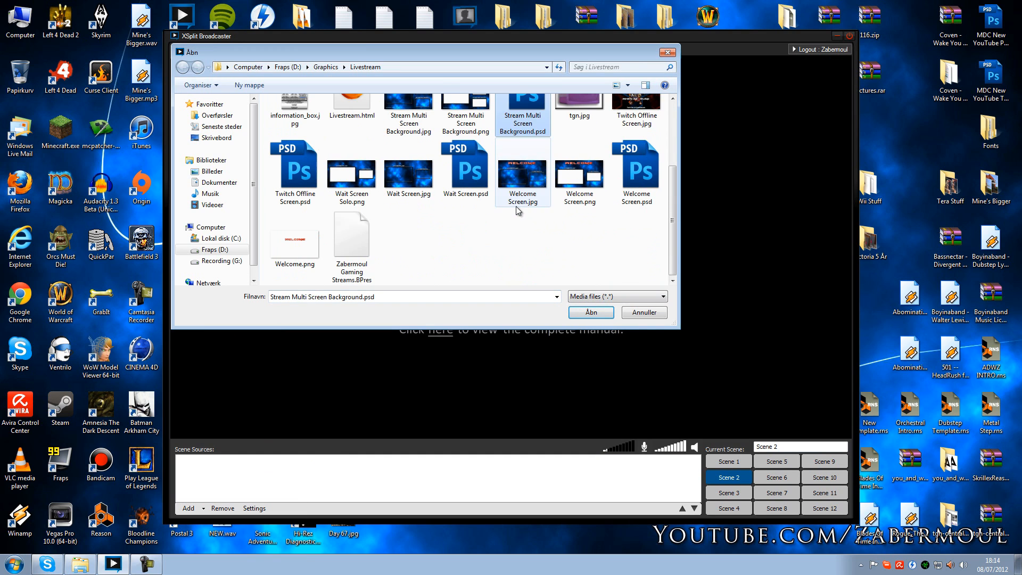
{"action": "left_click", "coordinate": [574, 201]}
{"action": "key", "text": "Left"}
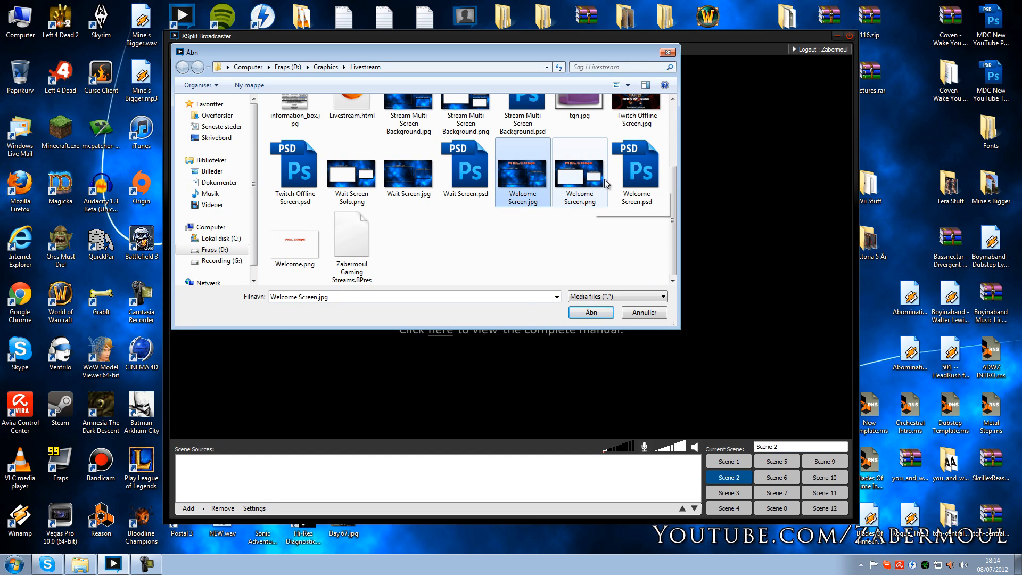
{"action": "left_click", "coordinate": [582, 182]}
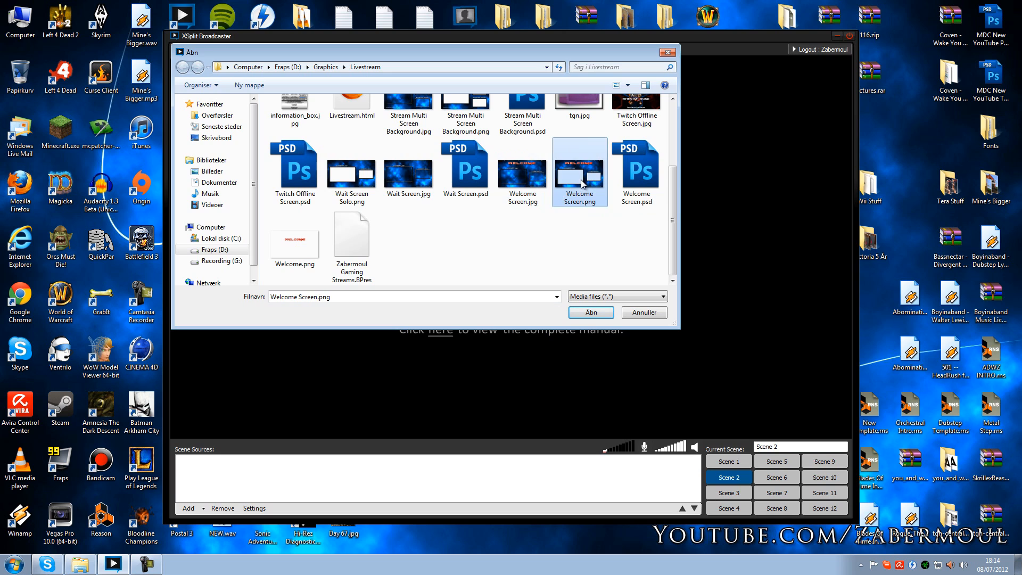
{"action": "double_click", "coordinate": [582, 182]}
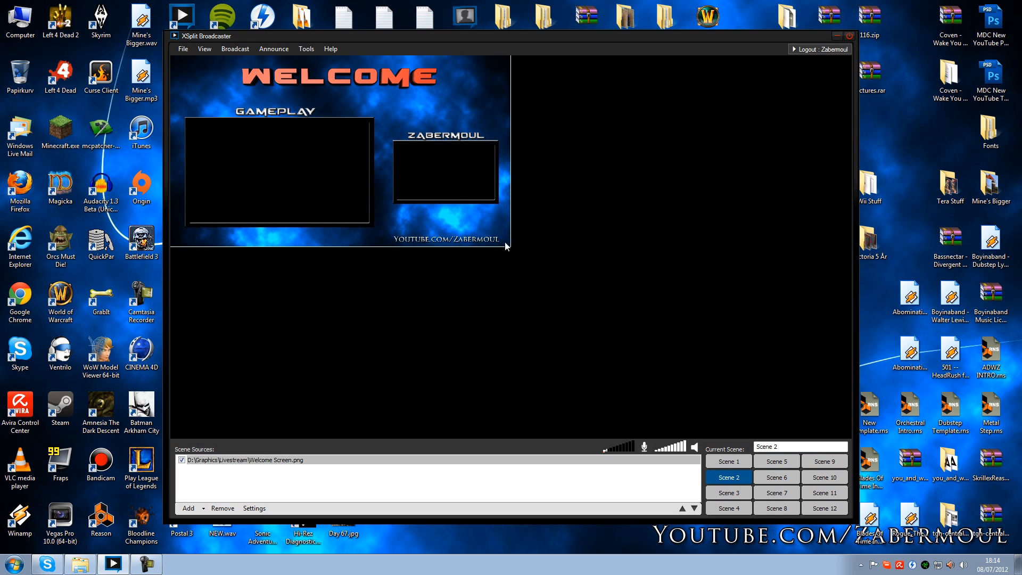
{"action": "left_click_drag", "start_coordinate": [511, 248], "coordinate": [852, 437]}
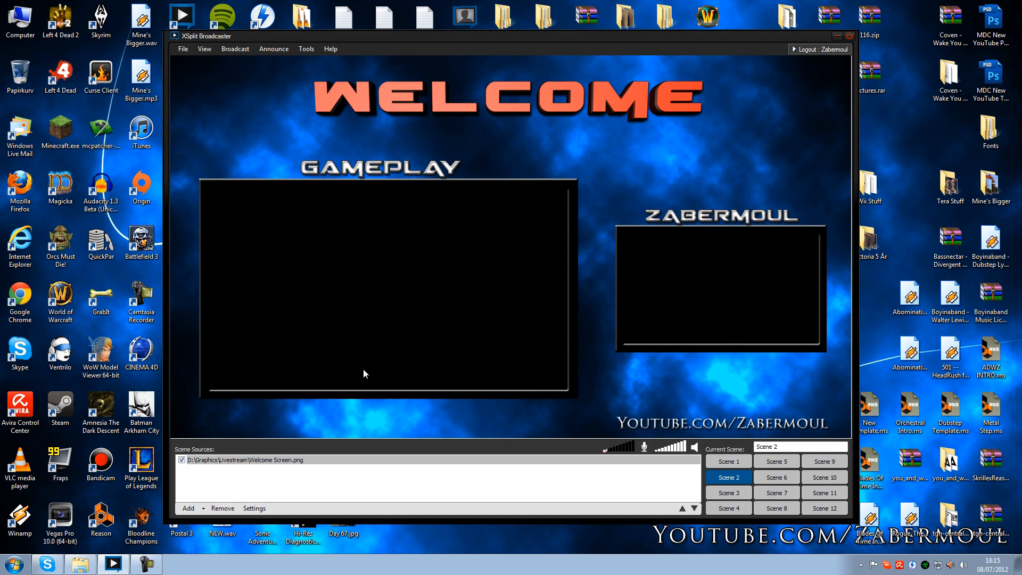
Review the position settings, including Lock position, of the camera and screen region in Scene 1 and the background image in Scene 2
{"action": "left_click", "coordinate": [728, 463]}
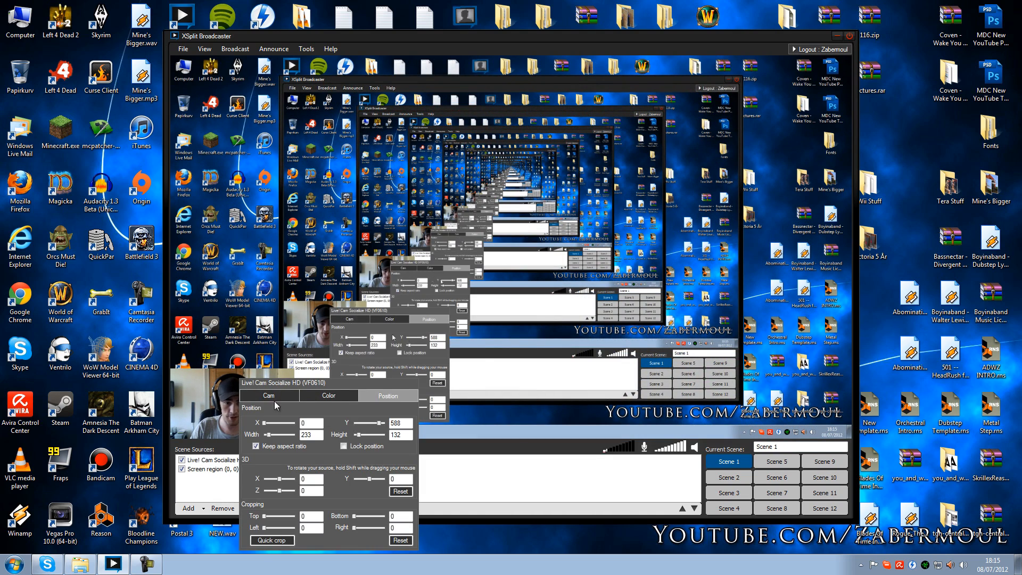
{"action": "left_click", "coordinate": [222, 394]}
{"action": "right_click", "coordinate": [245, 389]}
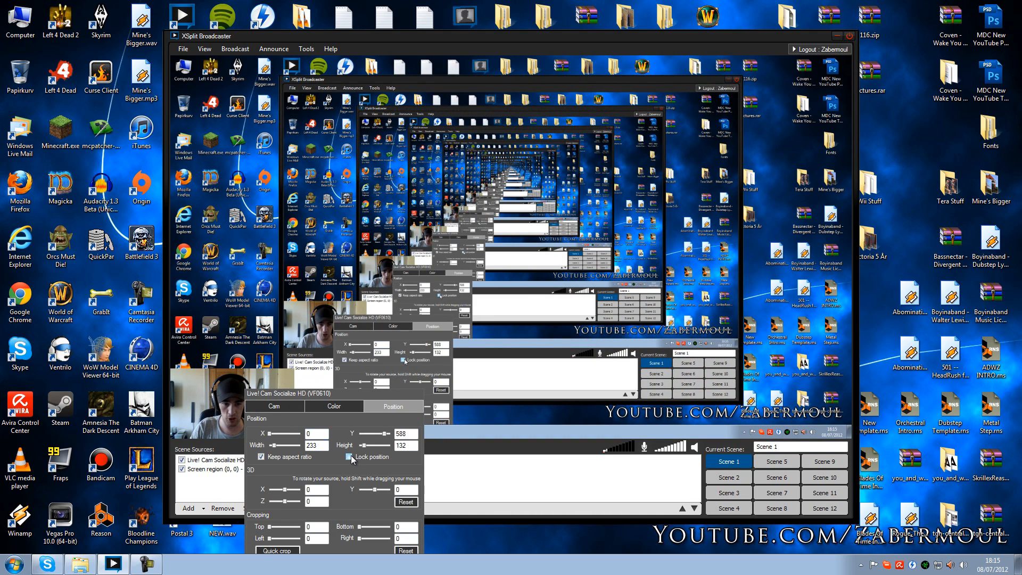
{"action": "left_click", "coordinate": [282, 378]}
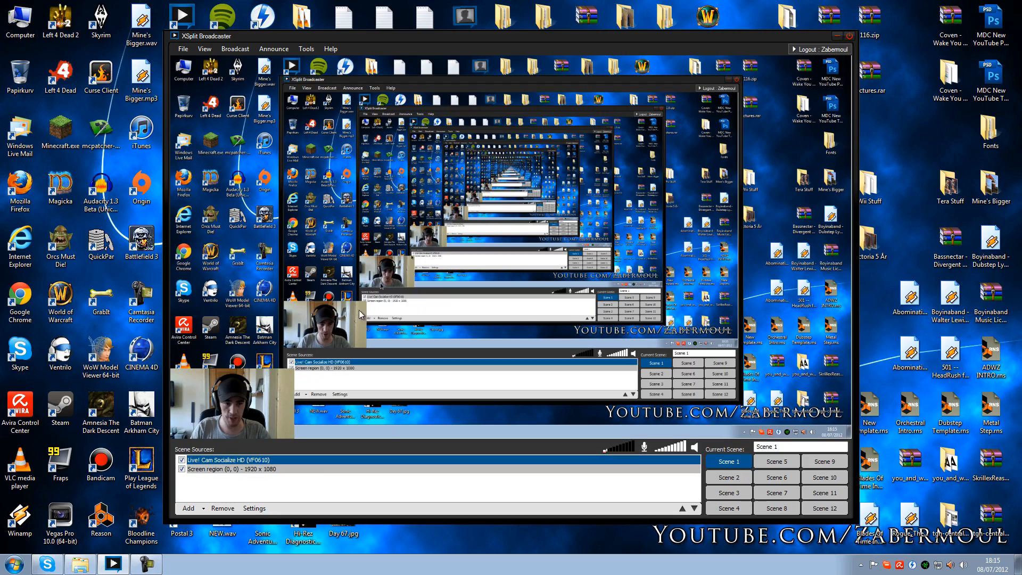
{"action": "left_click_drag", "start_coordinate": [848, 437], "coordinate": [823, 447]}
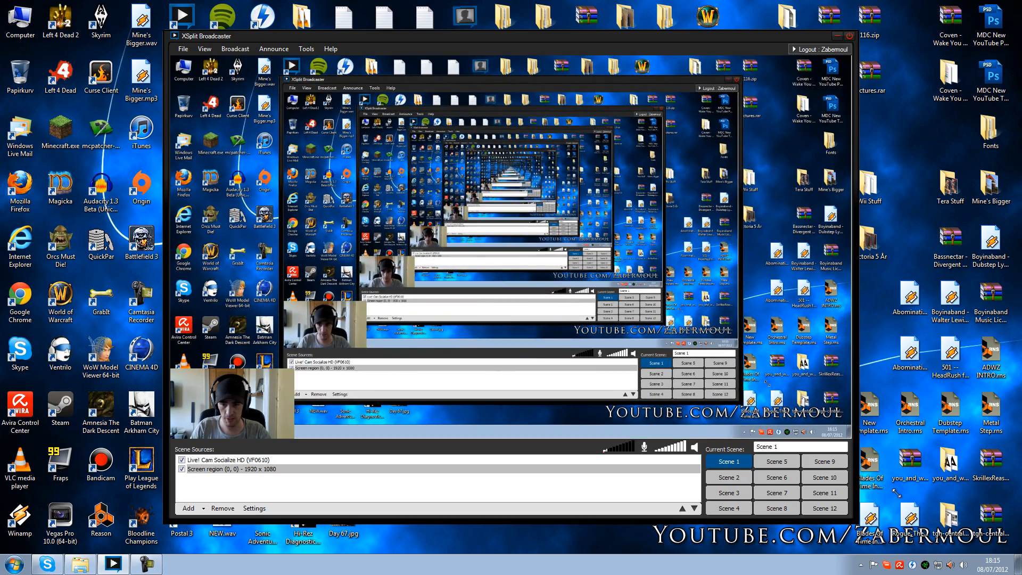
{"action": "right_click", "coordinate": [744, 337]}
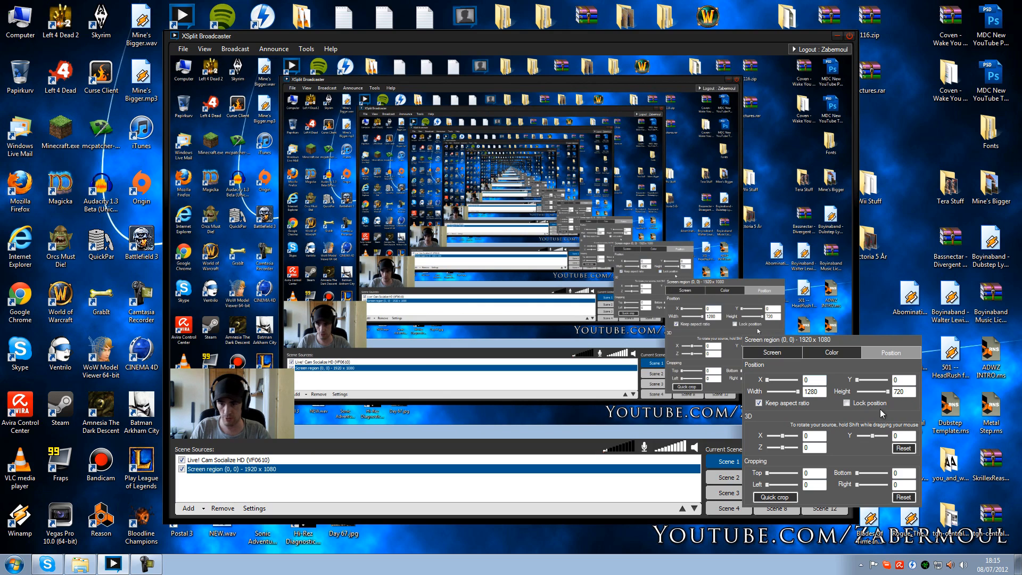
{"action": "left_click", "coordinate": [728, 477]}
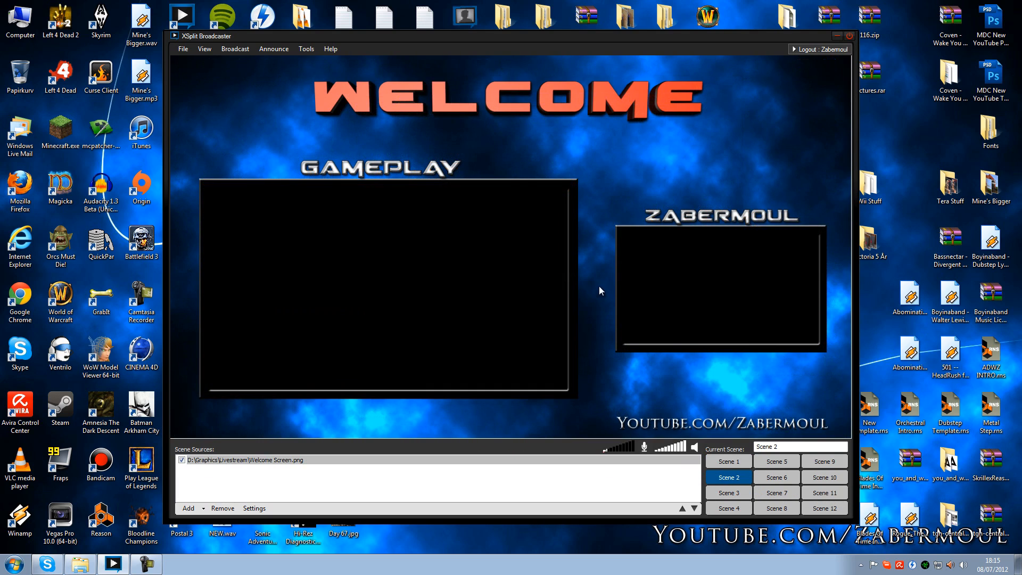
{"action": "right_click", "coordinate": [594, 231]}
Add the whole 1920 x 1080 desktop as a screen region in Scene 2 and scale it into the Gameplay frame
{"action": "left_click", "coordinate": [200, 509]}
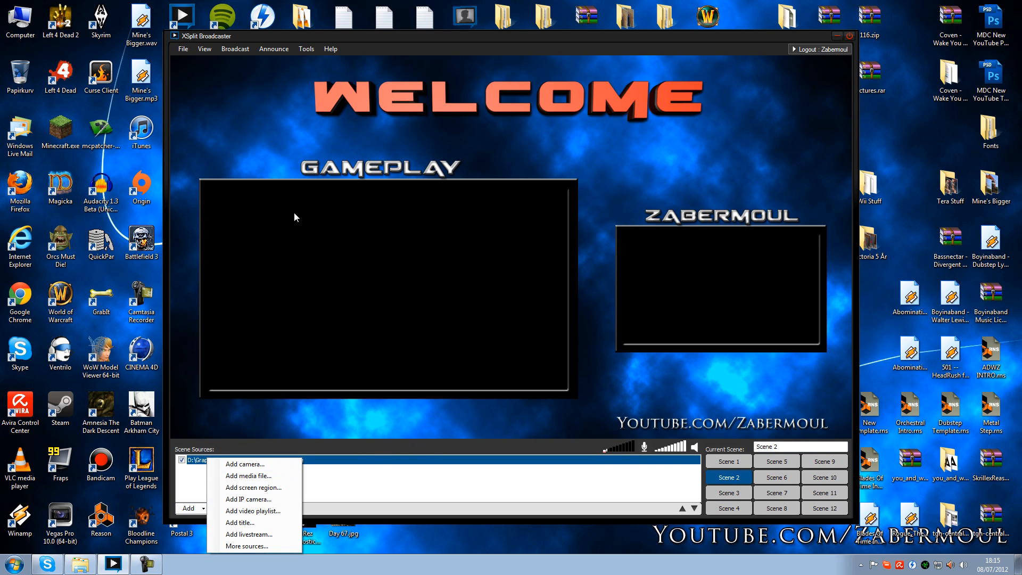
{"action": "left_click", "coordinate": [242, 487]}
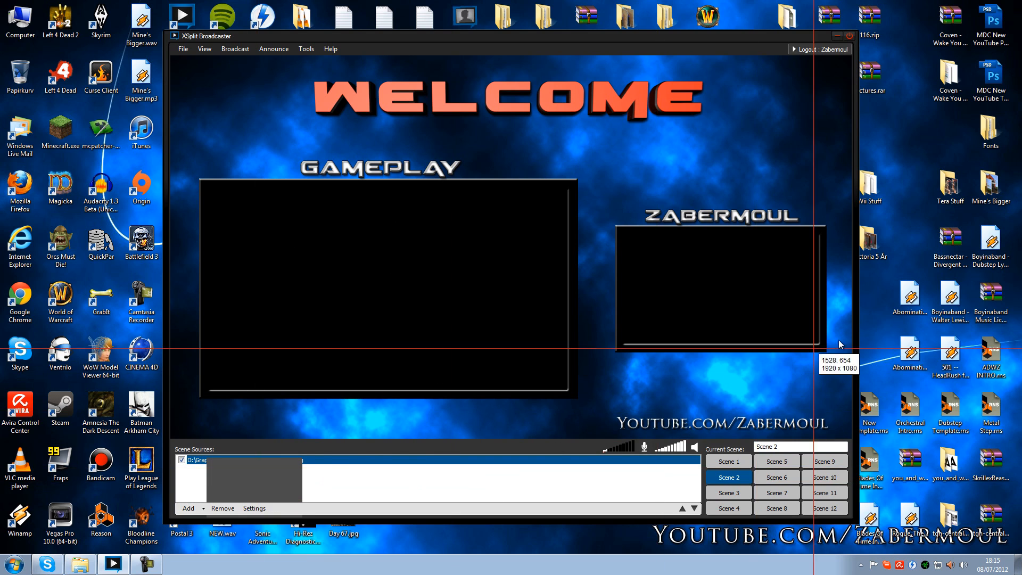
{"action": "left_click", "coordinate": [873, 290]}
{"action": "left_click_drag", "start_coordinate": [707, 145], "coordinate": [417, 260]}
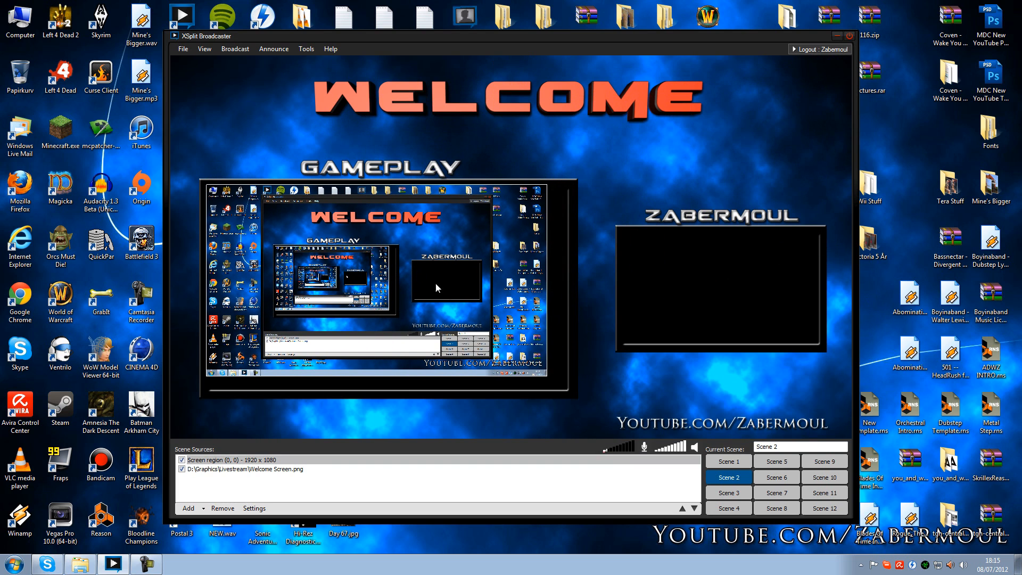
{"action": "left_click_drag", "start_coordinate": [546, 376], "coordinate": [571, 393]}
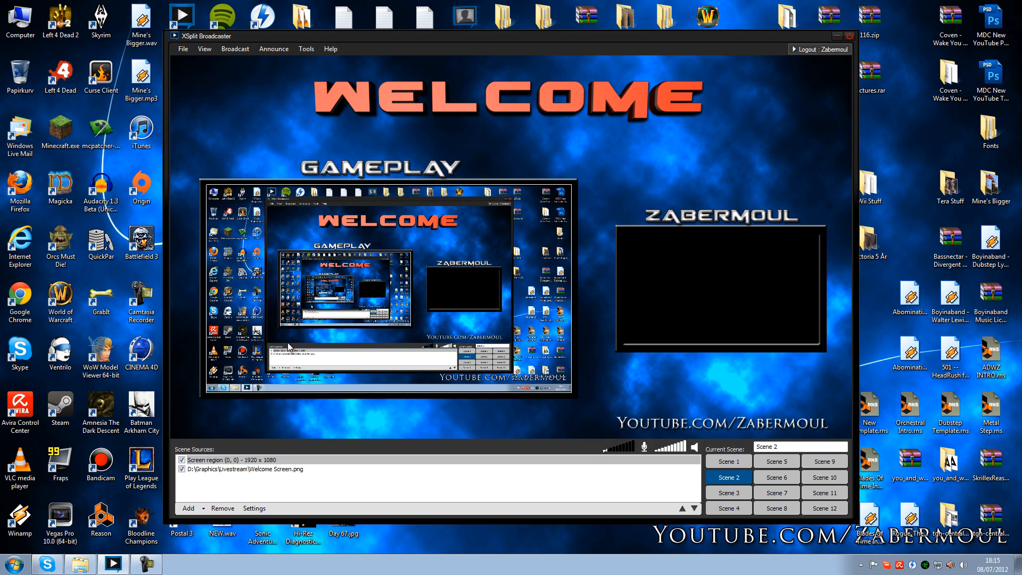
Resize the screen region to about 672 x 378 centred in the Gameplay frame, and place it below Welcome Screen.png in the source order
{"action": "left_click_drag", "start_coordinate": [241, 468], "coordinate": [240, 475]}
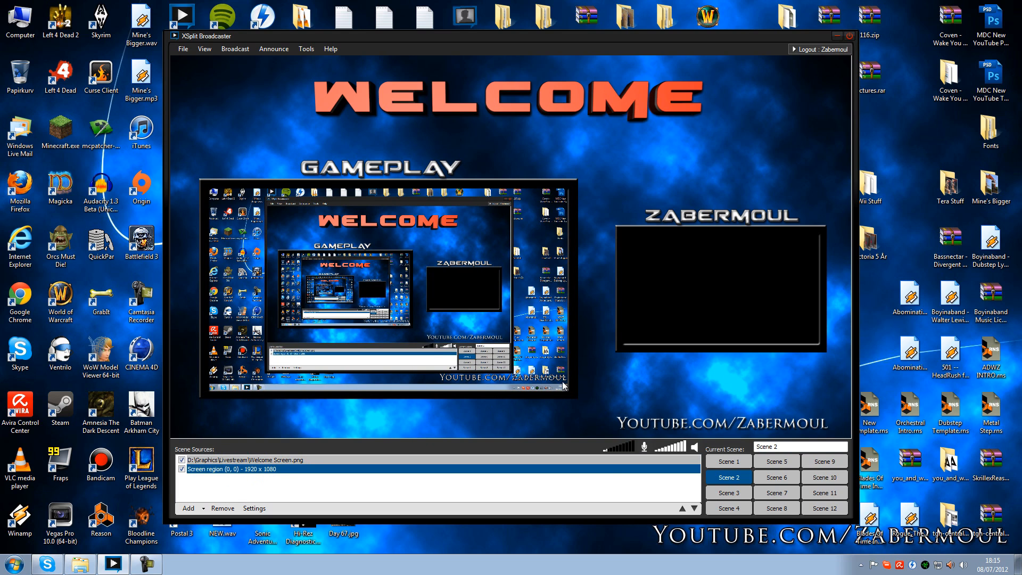
{"action": "left_click_drag", "start_coordinate": [265, 469], "coordinate": [265, 462]}
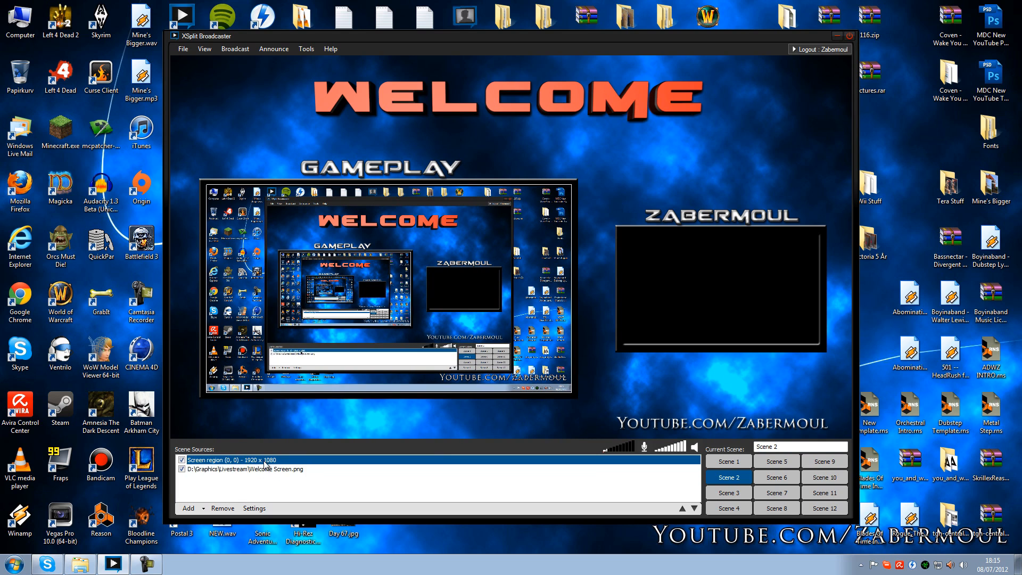
{"action": "left_click_drag", "start_coordinate": [569, 390], "coordinate": [562, 382]}
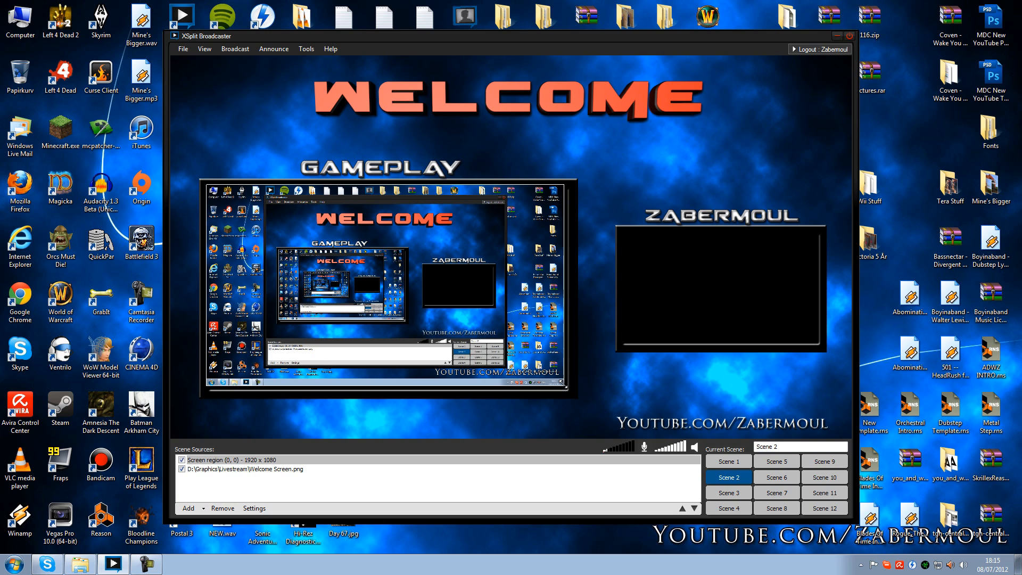
{"action": "left_click_drag", "start_coordinate": [434, 312], "coordinate": [436, 316]}
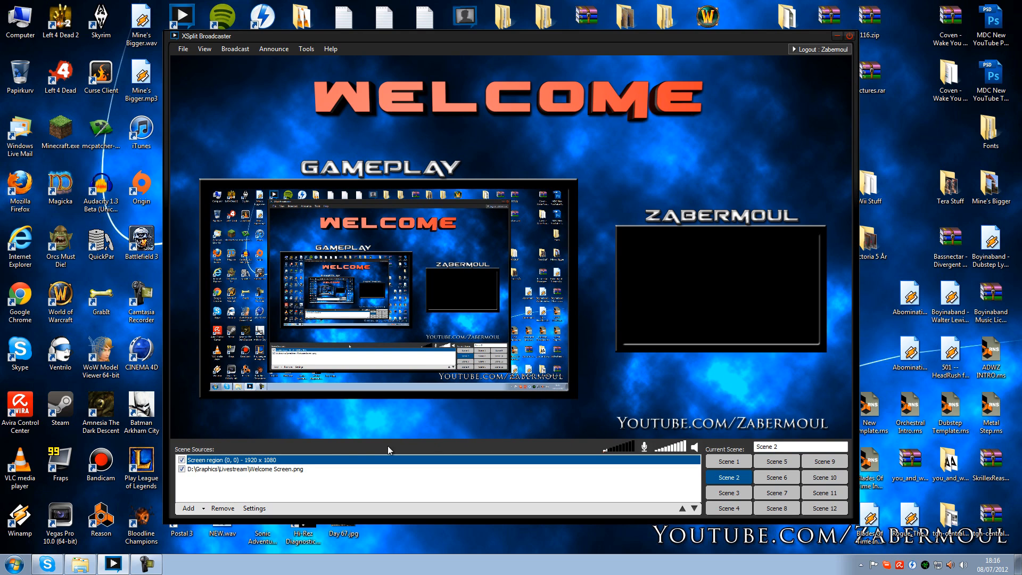
{"action": "right_click", "coordinate": [261, 461]}
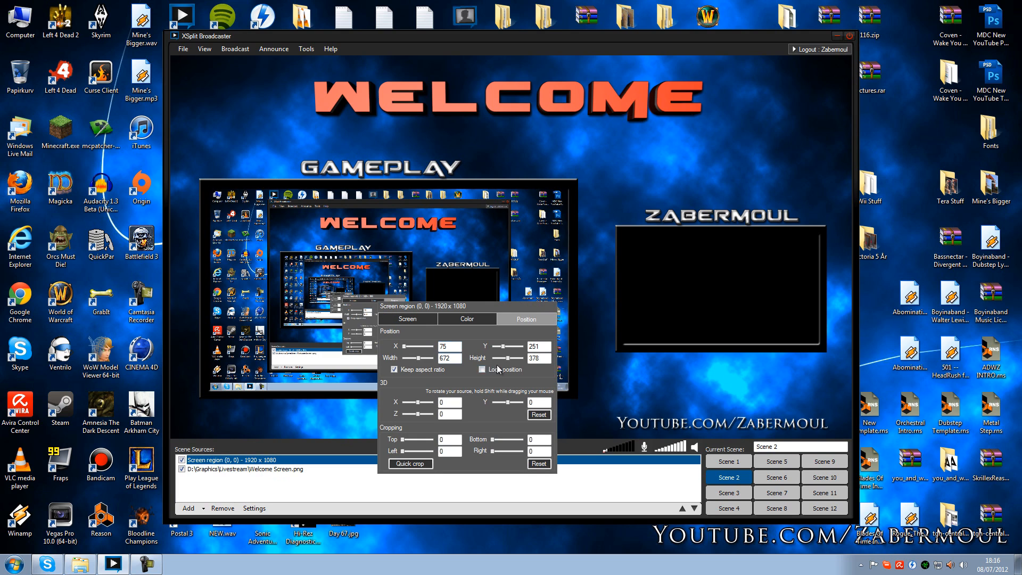
{"action": "left_click_drag", "start_coordinate": [246, 461], "coordinate": [243, 477]}
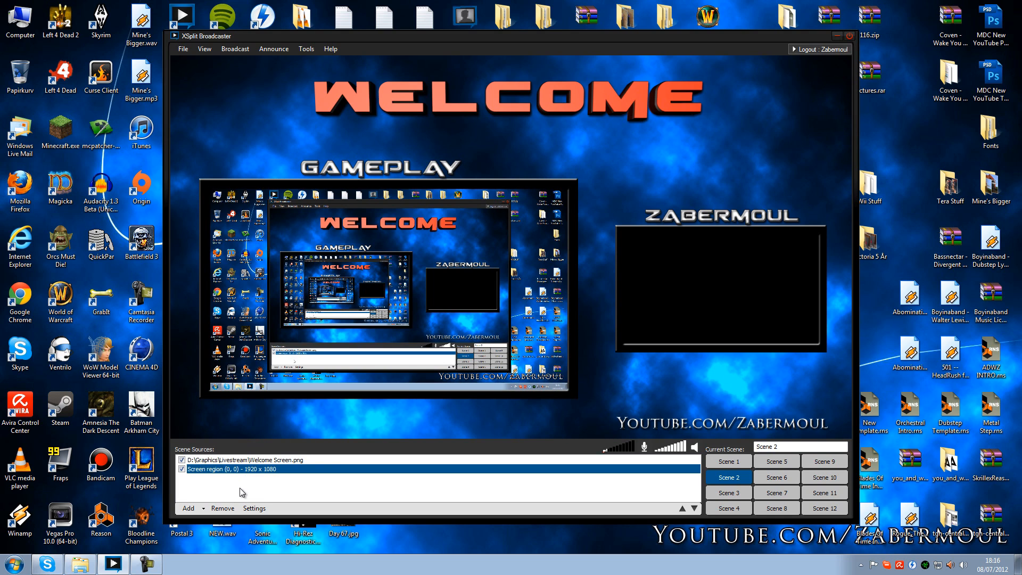
Add the Live! Cam Socialize HD (VF0610) camera to Scene 2 and fit it inside the background's smaller frame
{"action": "left_click", "coordinate": [188, 508]}
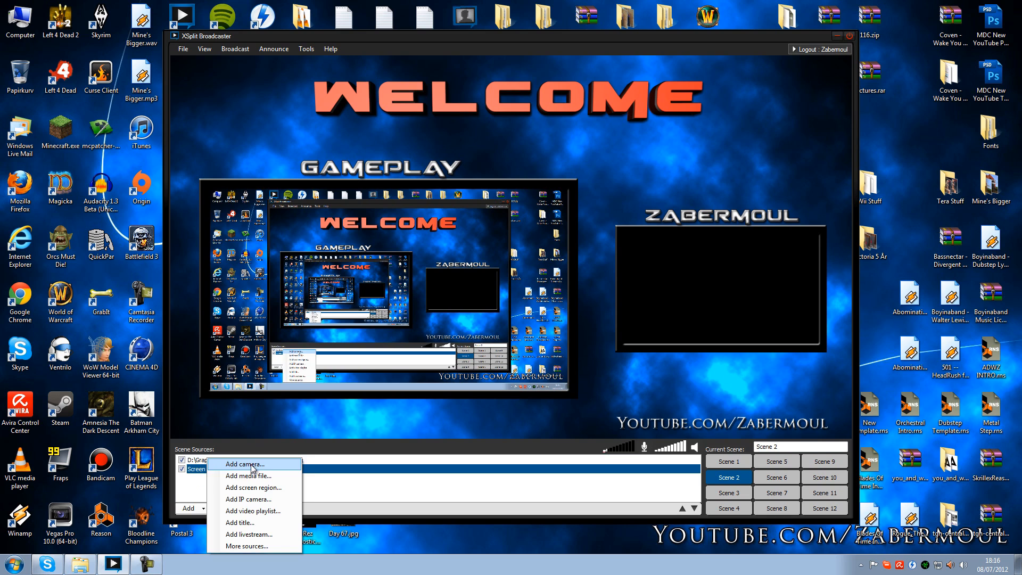
{"action": "left_click", "coordinate": [245, 463]}
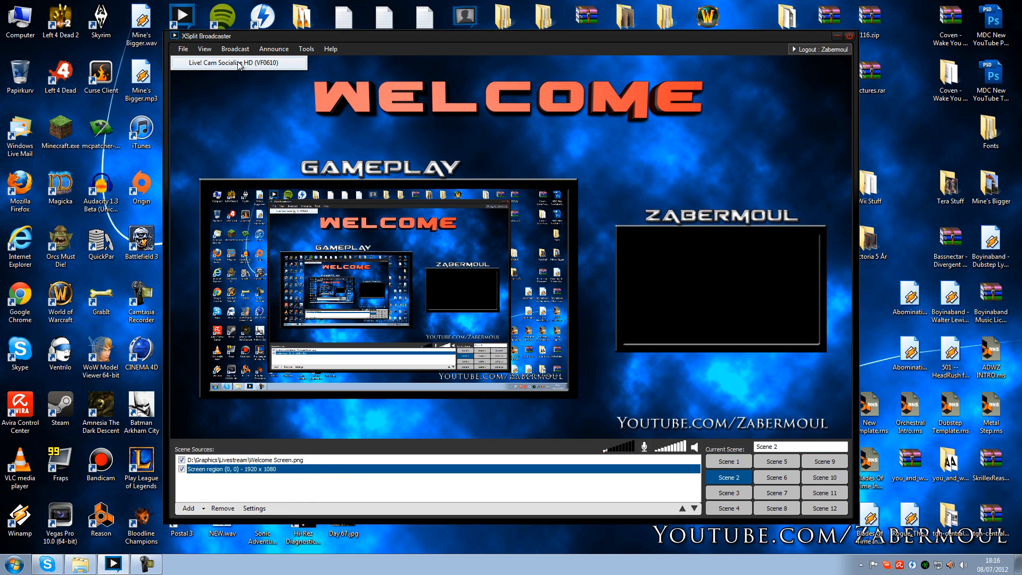
{"action": "left_click", "coordinate": [221, 67]}
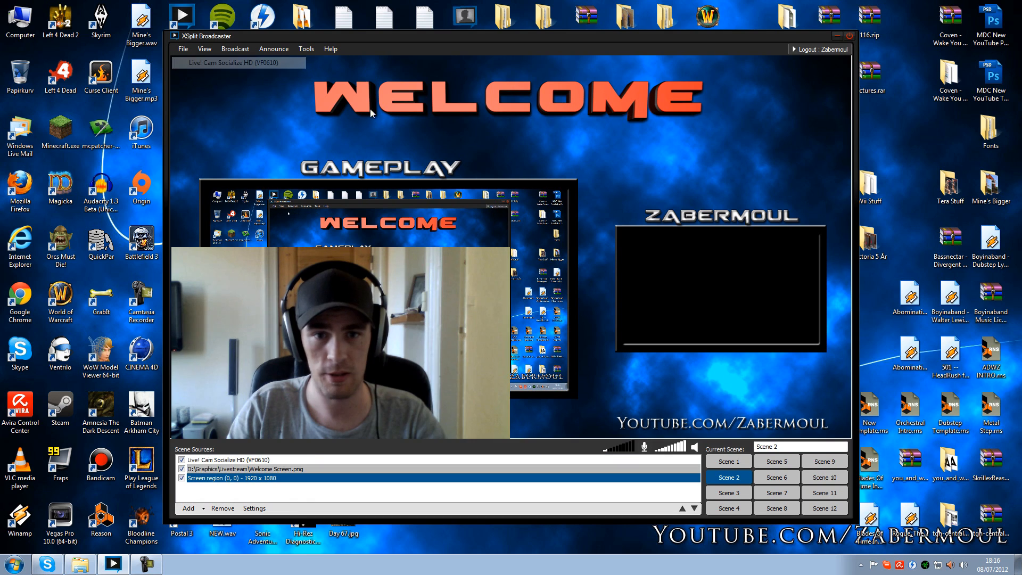
{"action": "left_click_drag", "start_coordinate": [512, 229], "coordinate": [777, 263]}
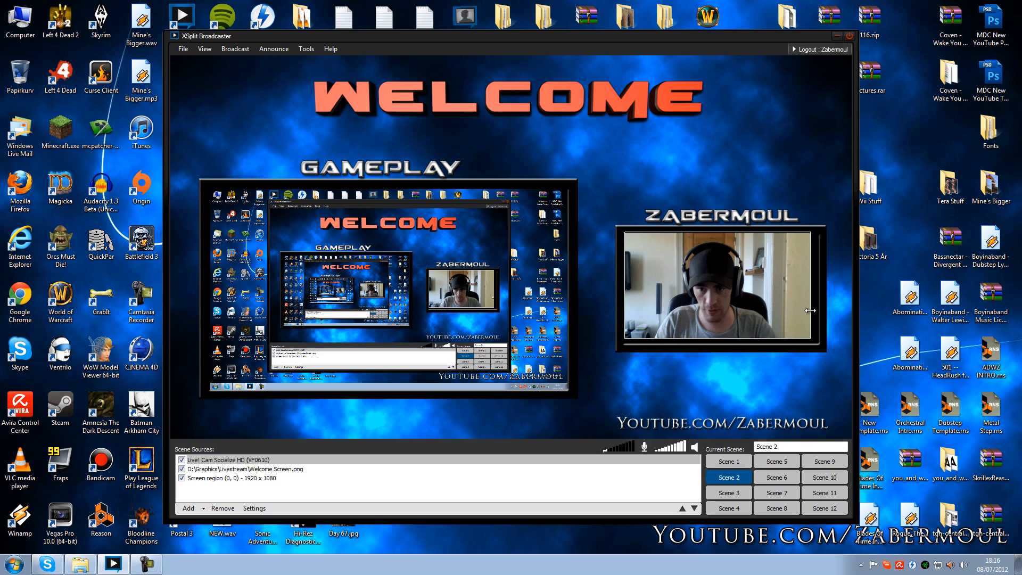
{"action": "left_click_drag", "start_coordinate": [809, 337], "coordinate": [817, 340]}
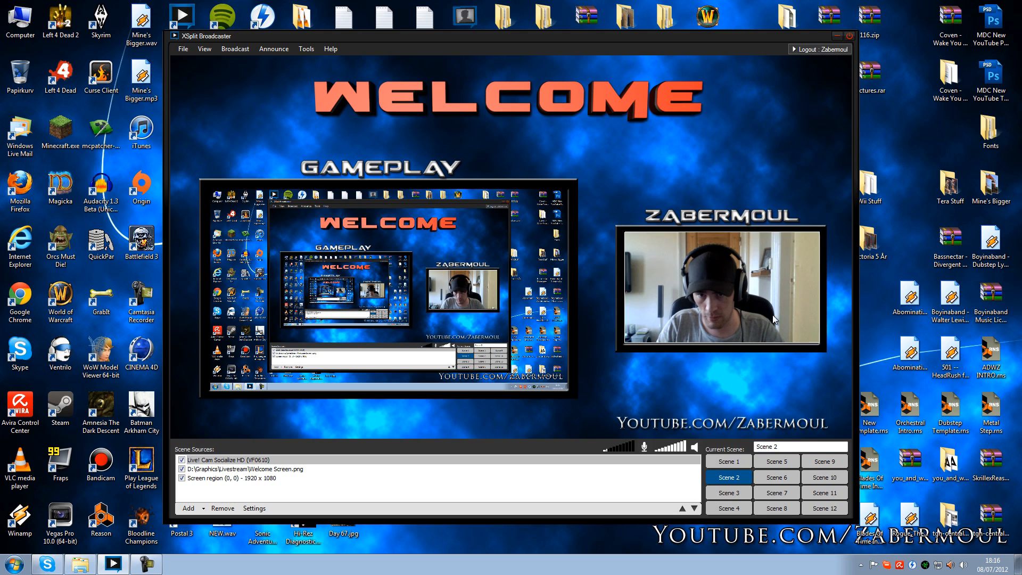
{"action": "left_click_drag", "start_coordinate": [750, 307], "coordinate": [750, 308]}
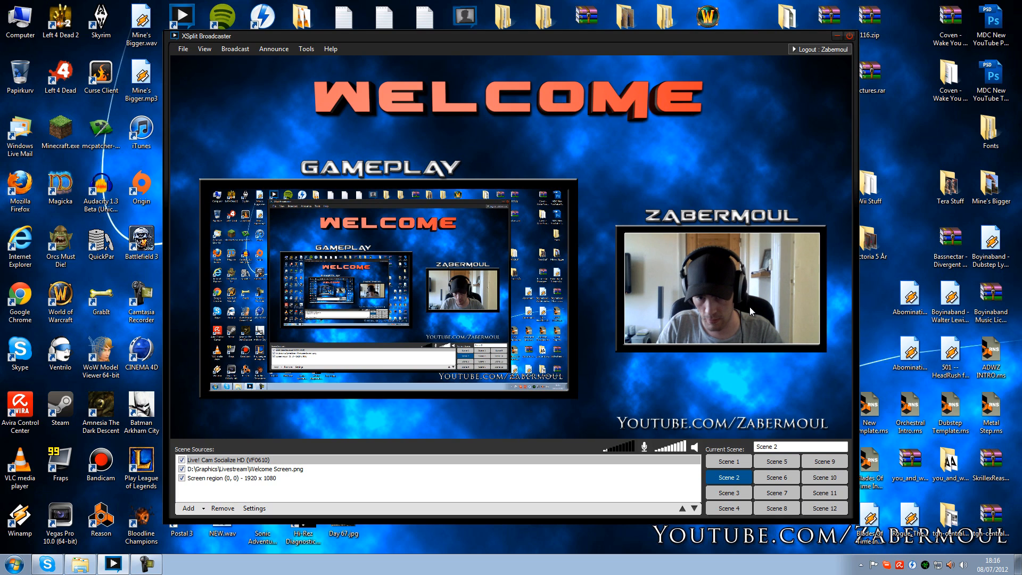
{"action": "left_click", "coordinate": [726, 307]}
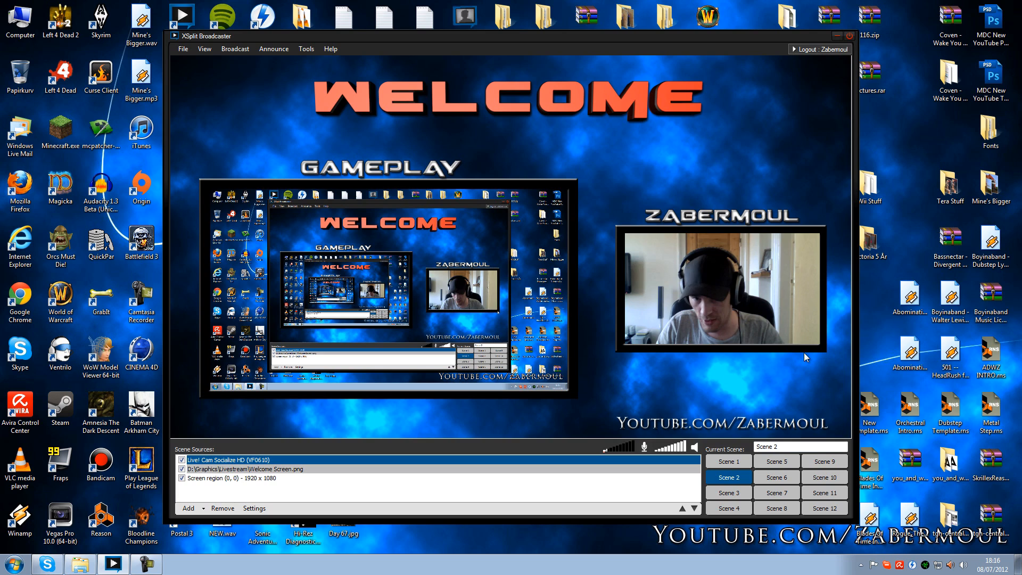
Place the camera below the other two sources in Scene 2's source order and open its position settings
{"action": "left_click_drag", "start_coordinate": [205, 461], "coordinate": [351, 493]}
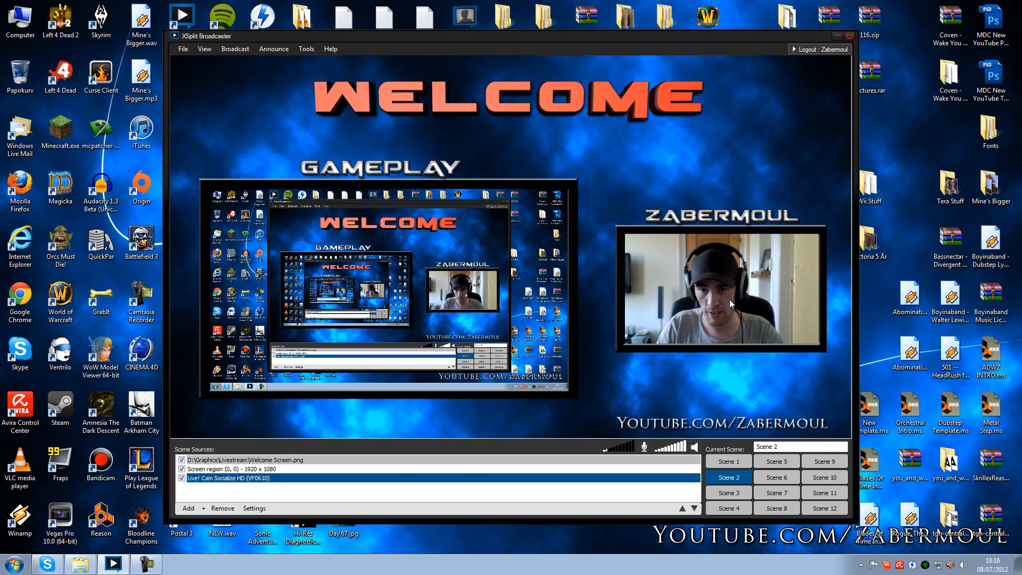
{"action": "right_click", "coordinate": [230, 477]}
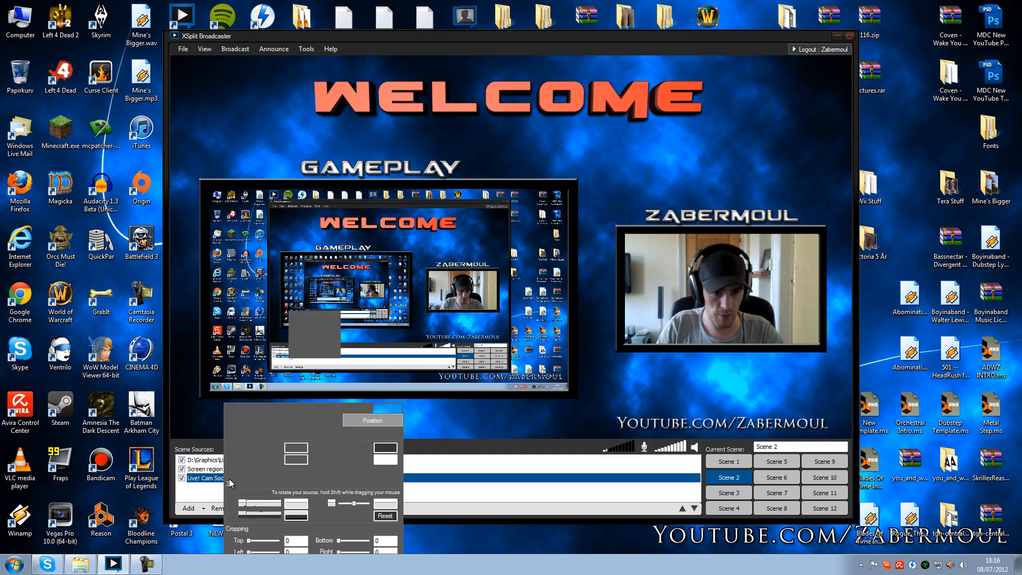
{"action": "left_click", "coordinate": [579, 225]}
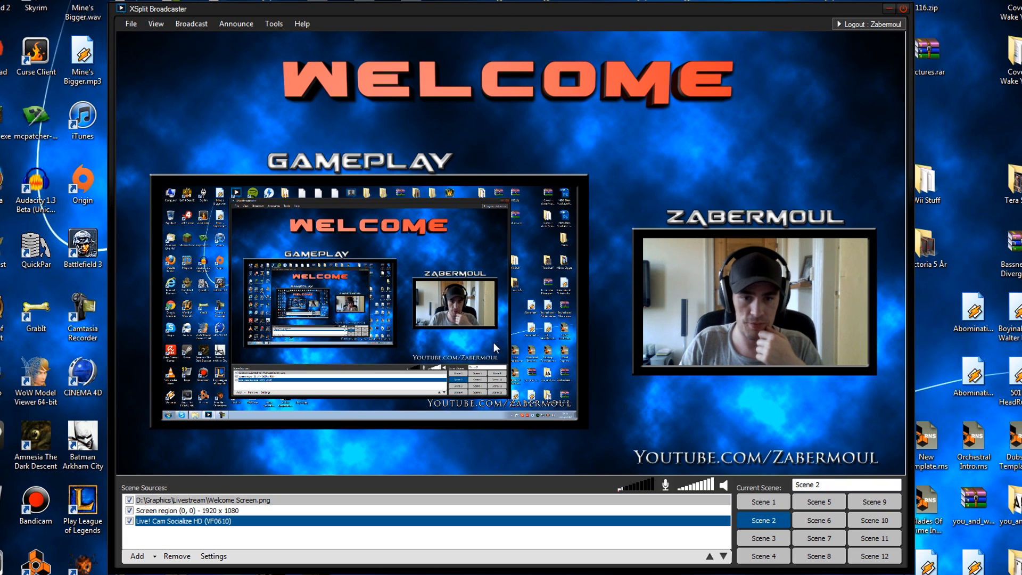
Deselect the camera source in Scene 2 and switch back to Scene 1
{"action": "left_click", "coordinate": [592, 154]}
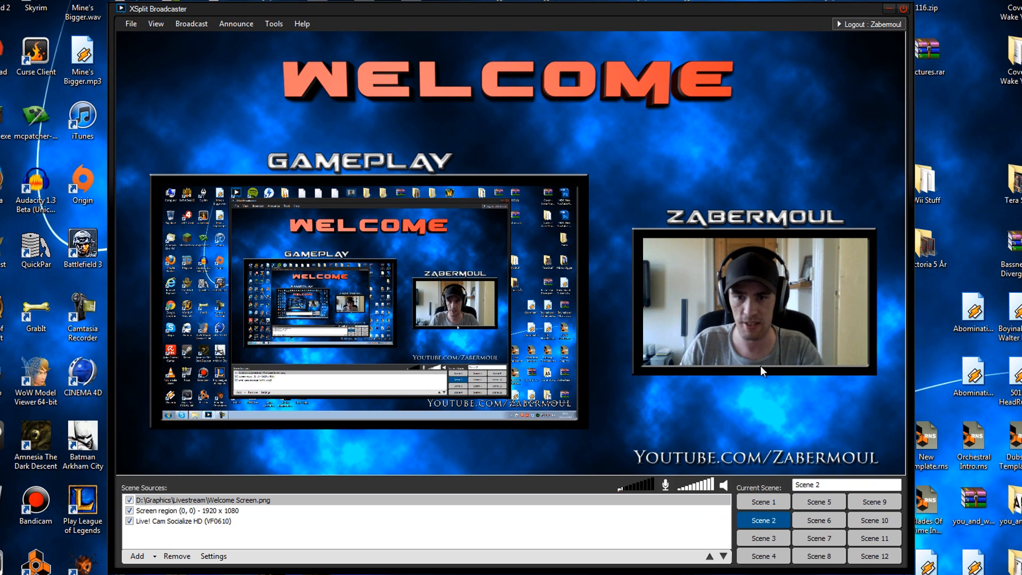
{"action": "left_click", "coordinate": [764, 502]}
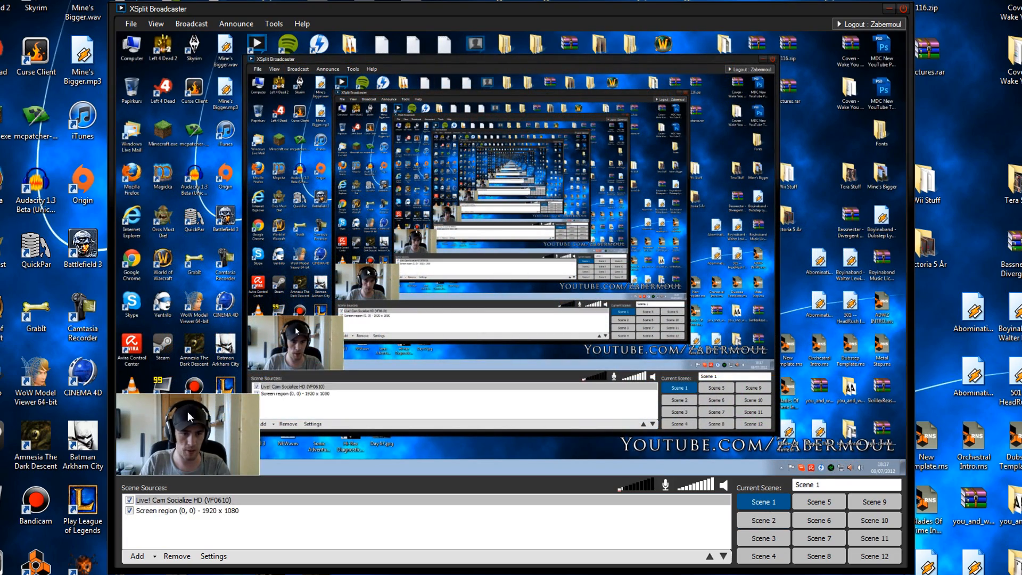
Inspect the camera source's settings in Scene 1 and switch to Scene 2
{"action": "right_click", "coordinate": [207, 433]}
{"action": "left_click", "coordinate": [194, 450]}
{"action": "mouse_move", "coordinate": [194, 449]}
{"action": "left_mouse_down"}
{"action": "mouse_move", "coordinate": [197, 395]}
{"action": "mouse_move", "coordinate": [184, 387]}
{"action": "mouse_move", "coordinate": [181, 444]}
{"action": "mouse_move", "coordinate": [417, 450]}
{"action": "mouse_move", "coordinate": [889, 429]}
{"action": "mouse_move", "coordinate": [889, 448]}
{"action": "mouse_move", "coordinate": [223, 451]}
{"action": "mouse_move", "coordinate": [152, 474]}
{"action": "mouse_move", "coordinate": [178, 437]}
{"action": "mouse_move", "coordinate": [163, 373]}
{"action": "mouse_move", "coordinate": [119, 417]}
{"action": "mouse_move", "coordinate": [106, 451]}
{"action": "mouse_move", "coordinate": [191, 439]}
{"action": "left_mouse_up"}
{"action": "right_click", "coordinate": [191, 440]}
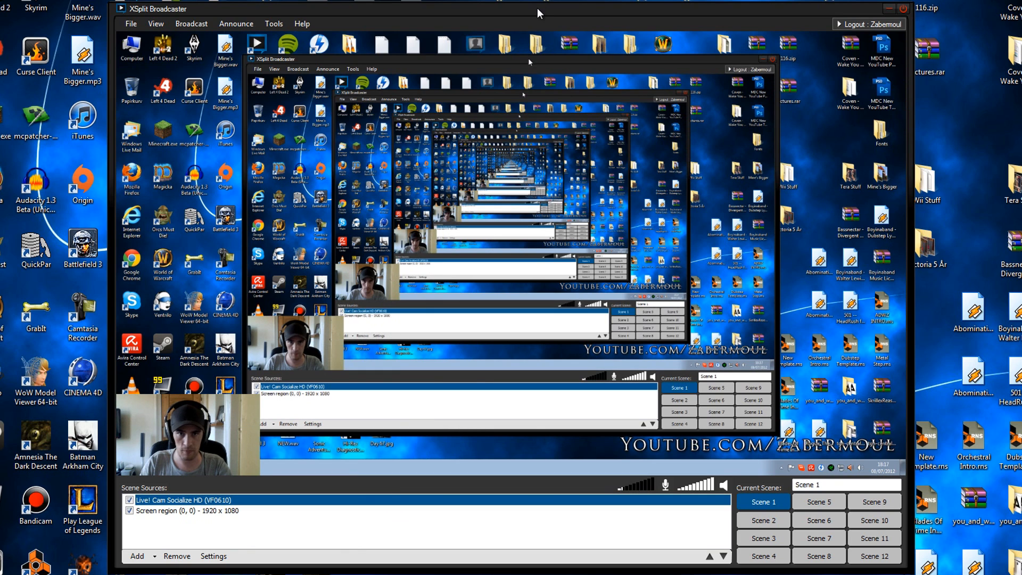
{"action": "left_click", "coordinate": [776, 525]}
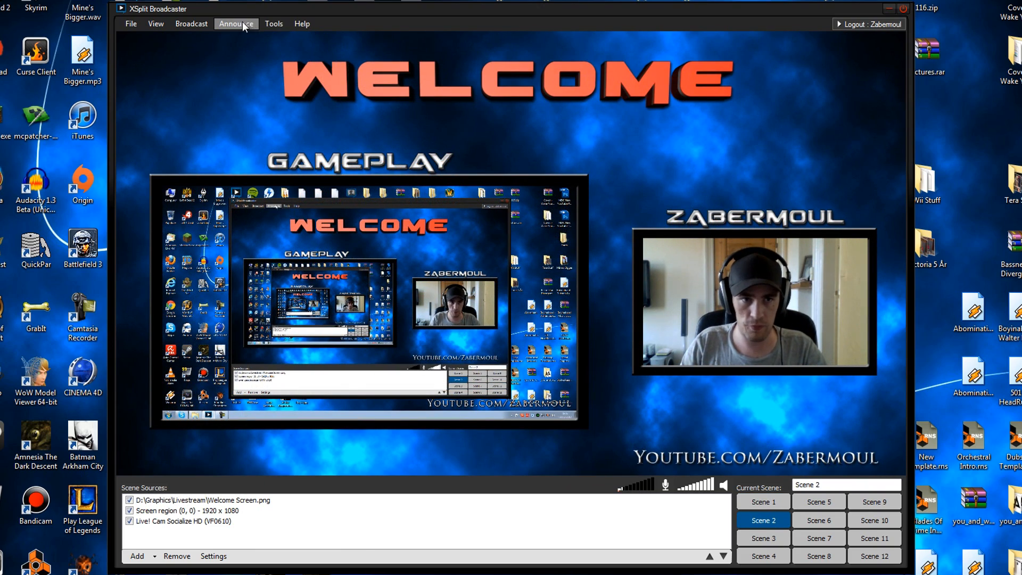
{"action": "left_click", "coordinate": [192, 23]}
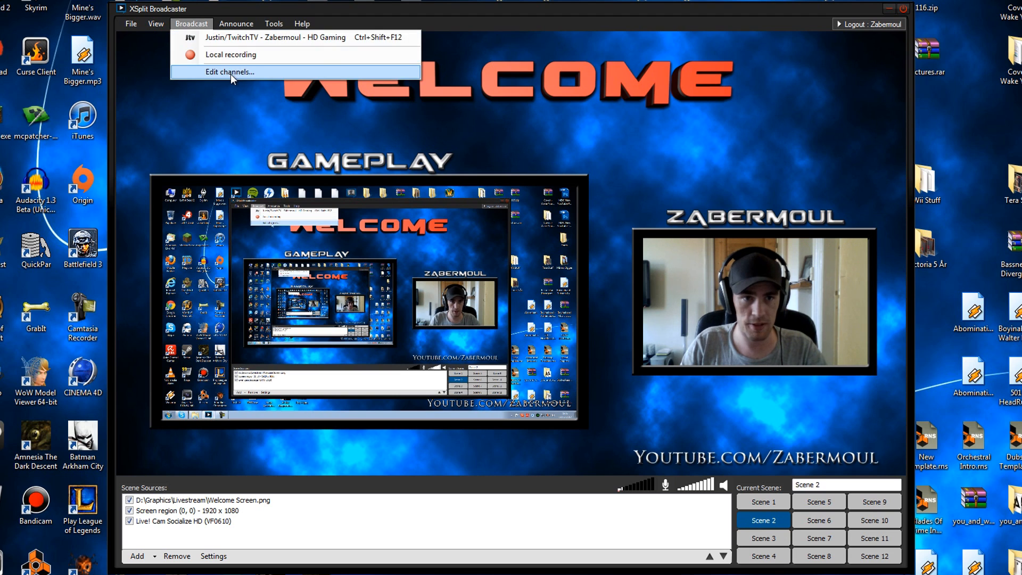
{"action": "left_click", "coordinate": [200, 21]}
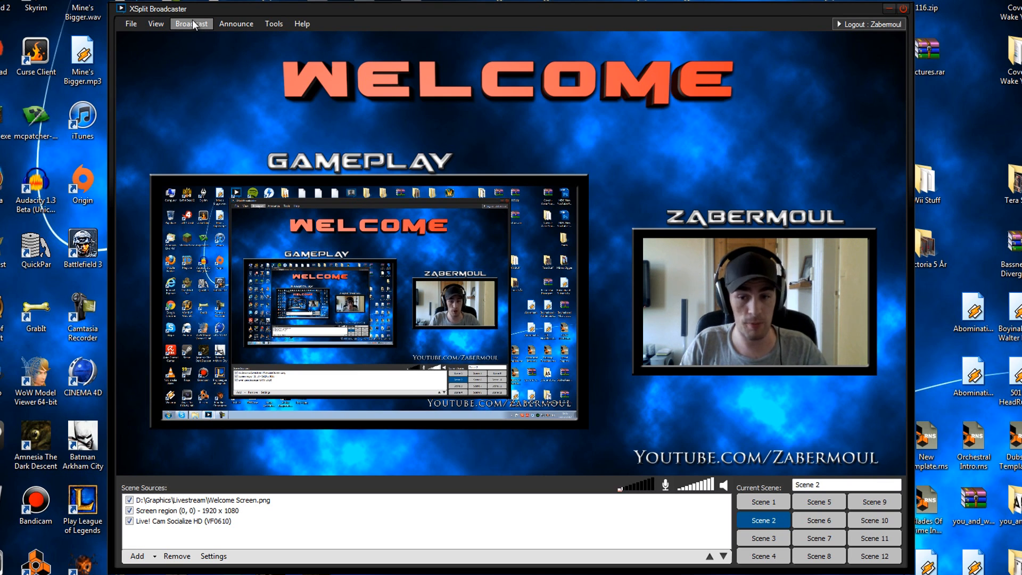
{"action": "left_click", "coordinate": [527, 272]}
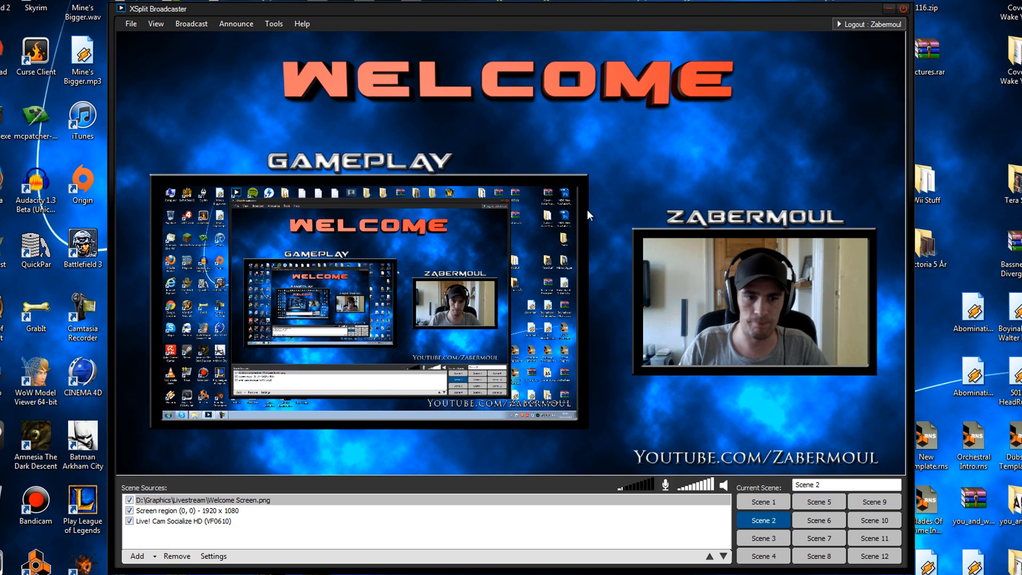
{"action": "left_click", "coordinate": [191, 23]}
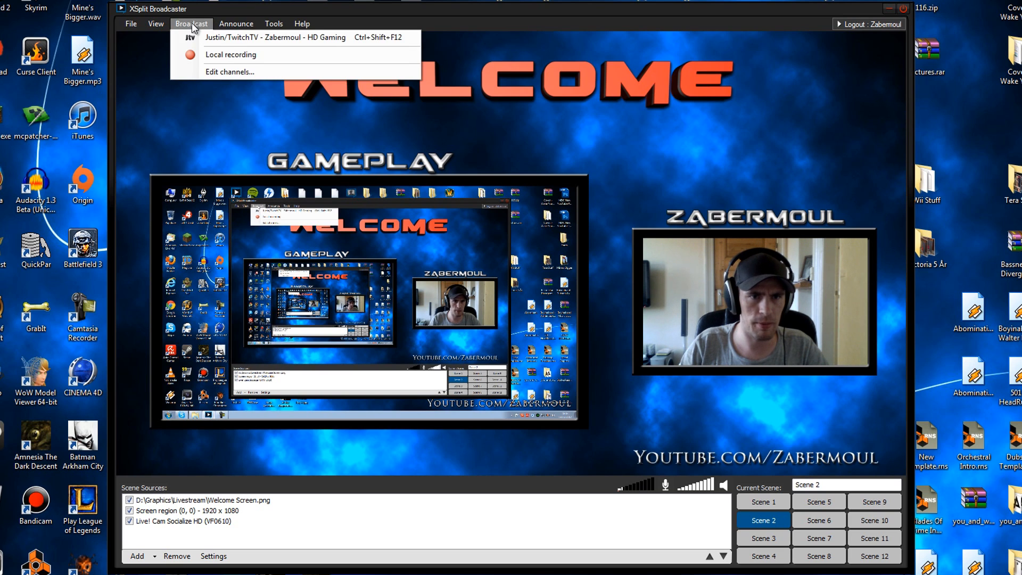
{"action": "mouse_move", "coordinate": [312, 22]}
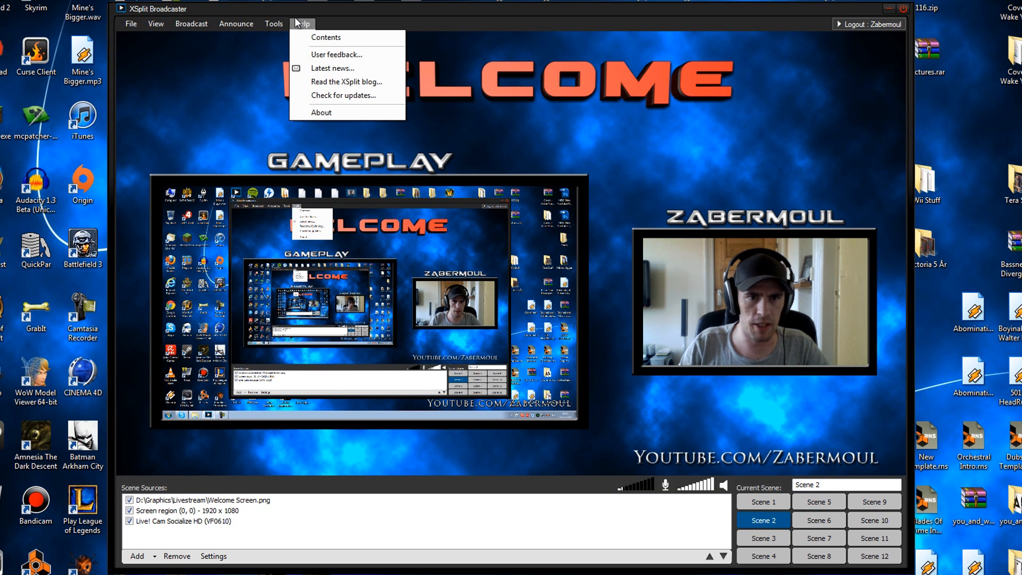
{"action": "mouse_move", "coordinate": [250, 26]}
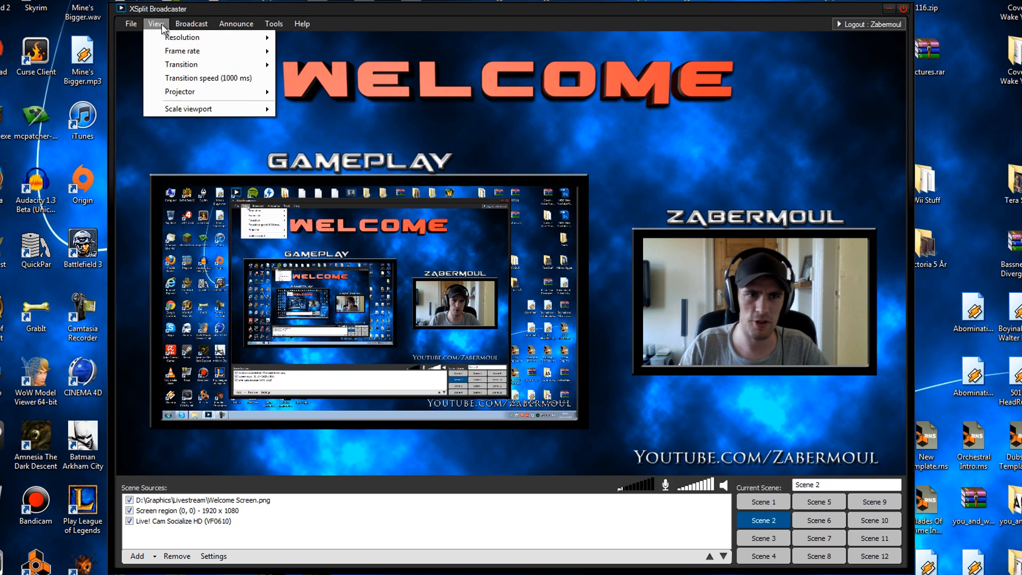
{"action": "mouse_move", "coordinate": [137, 27]}
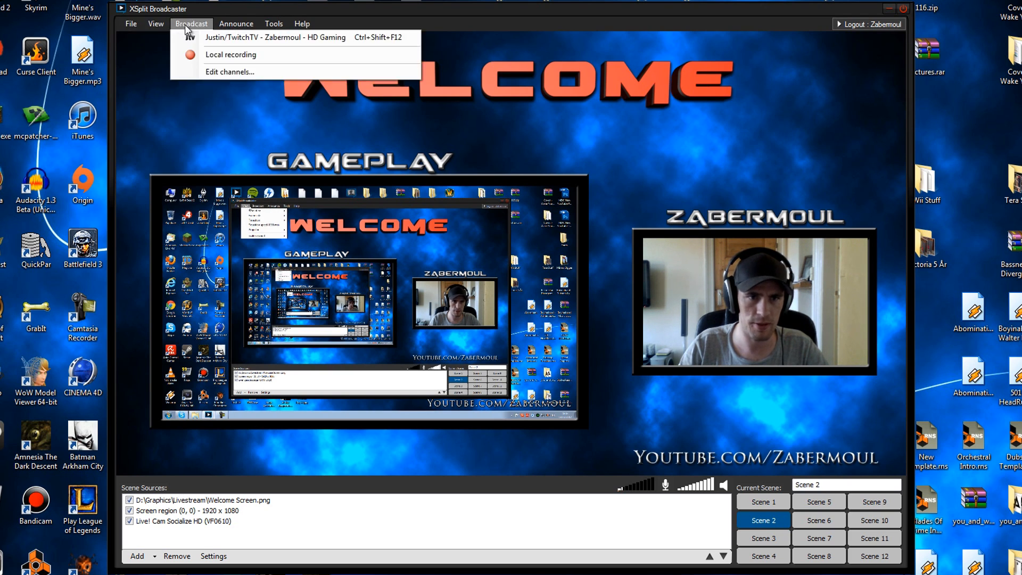
{"action": "left_click", "coordinate": [467, 8]}
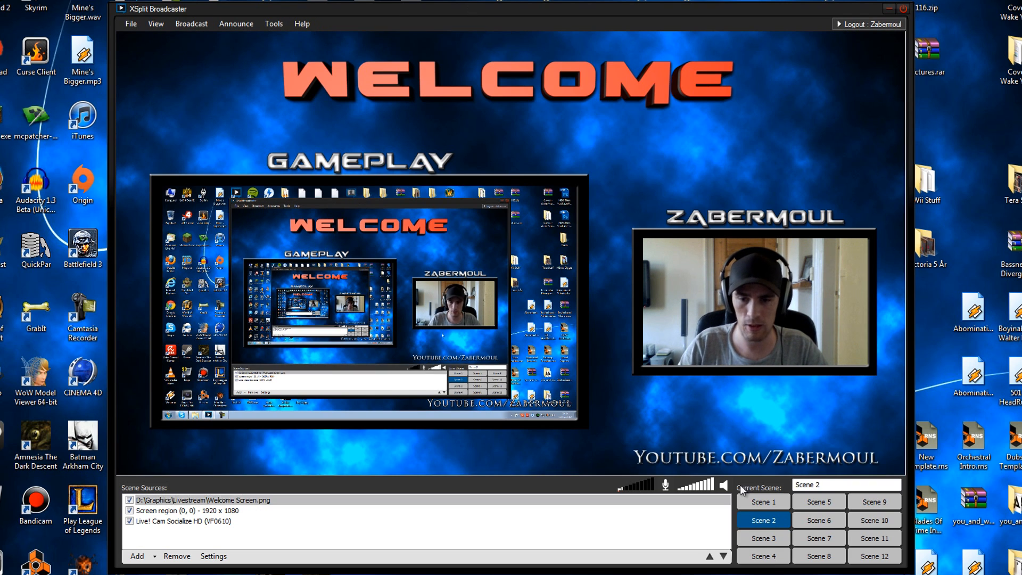
Switch to the empty Scene 3 and open the Justin/TwitchTV channel's properties
{"action": "left_click", "coordinate": [778, 542]}
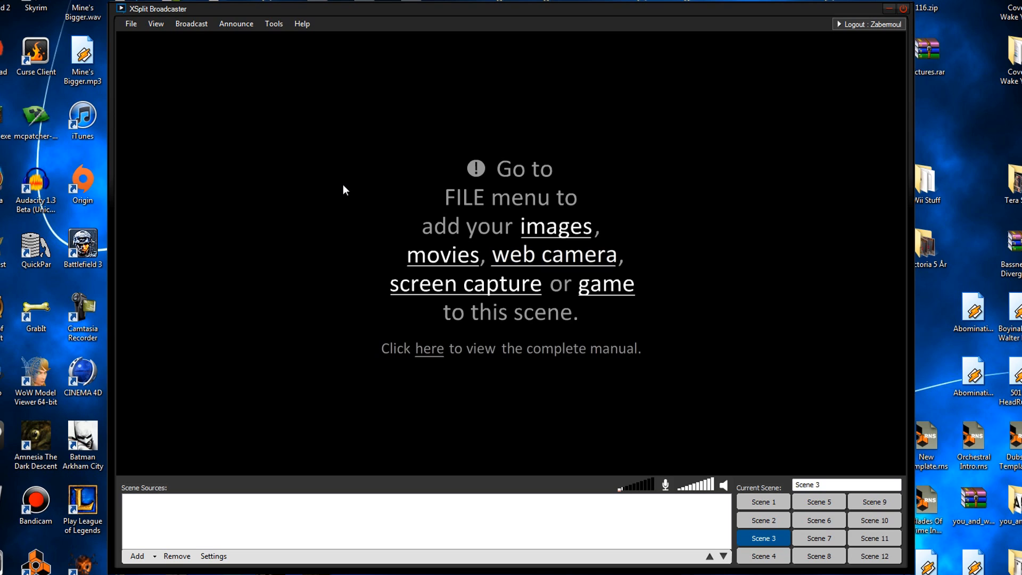
{"action": "left_click", "coordinate": [198, 24]}
{"action": "mouse_move", "coordinate": [226, 24]}
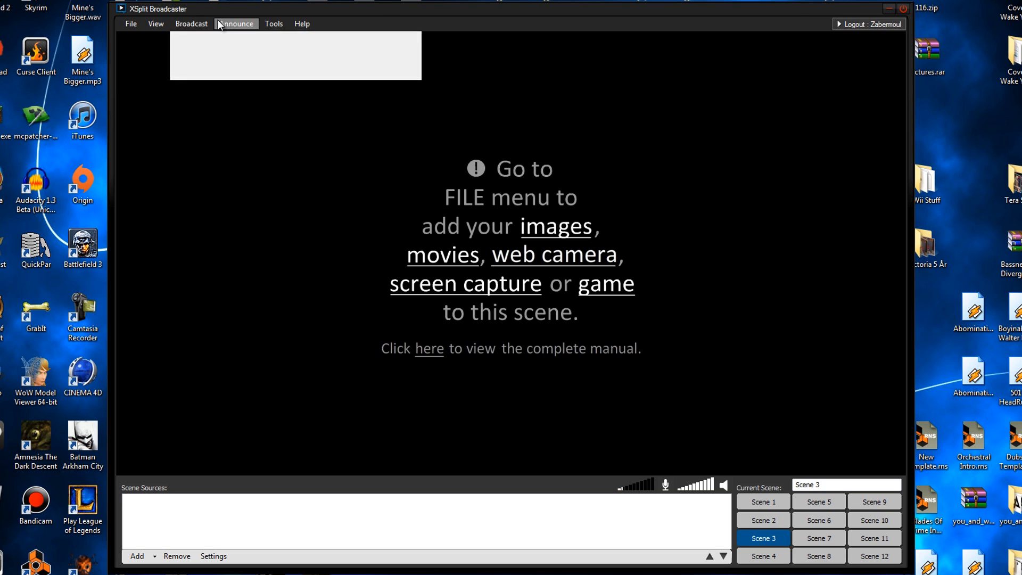
{"action": "left_click", "coordinate": [218, 71]}
{"action": "left_click", "coordinate": [608, 281]}
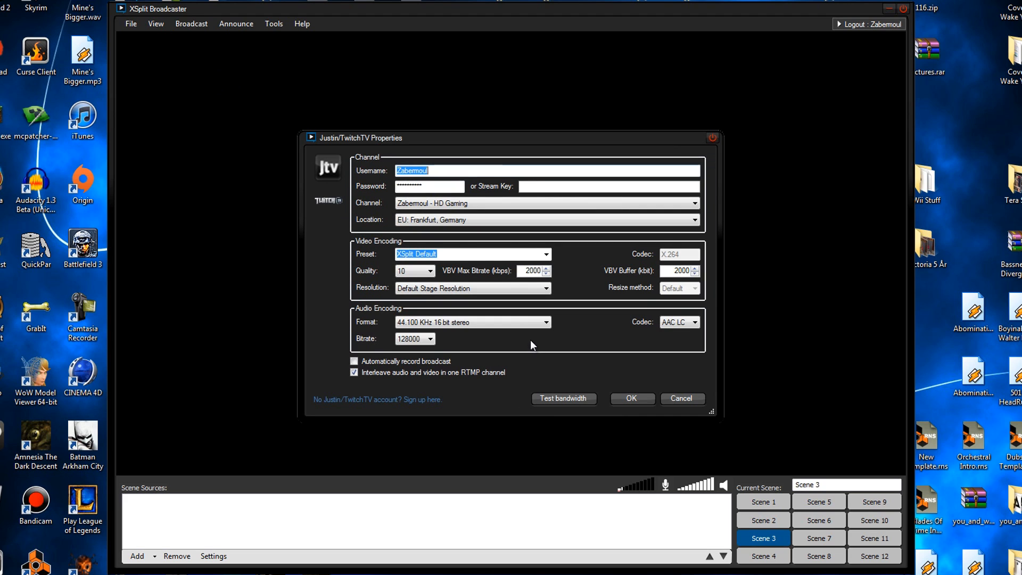
Review the channel's VBV max bitrate, VBV buffer and video quality options, and close the properties without saving
{"action": "left_click", "coordinate": [530, 271]}
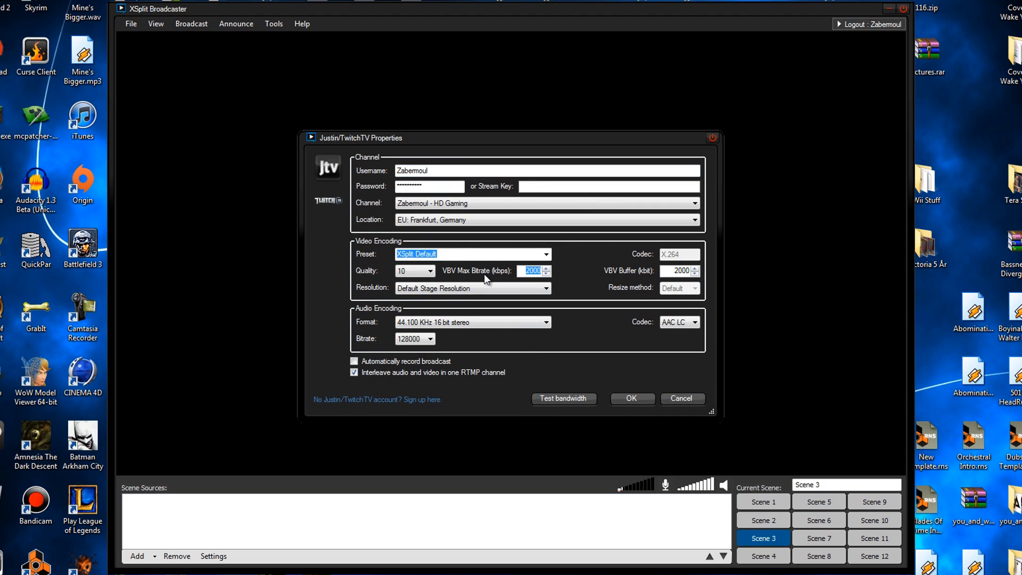
{"action": "left_click", "coordinate": [678, 270]}
{"action": "left_click", "coordinate": [406, 272]}
{"action": "left_click", "coordinate": [409, 272]}
{"action": "left_click", "coordinate": [410, 272]}
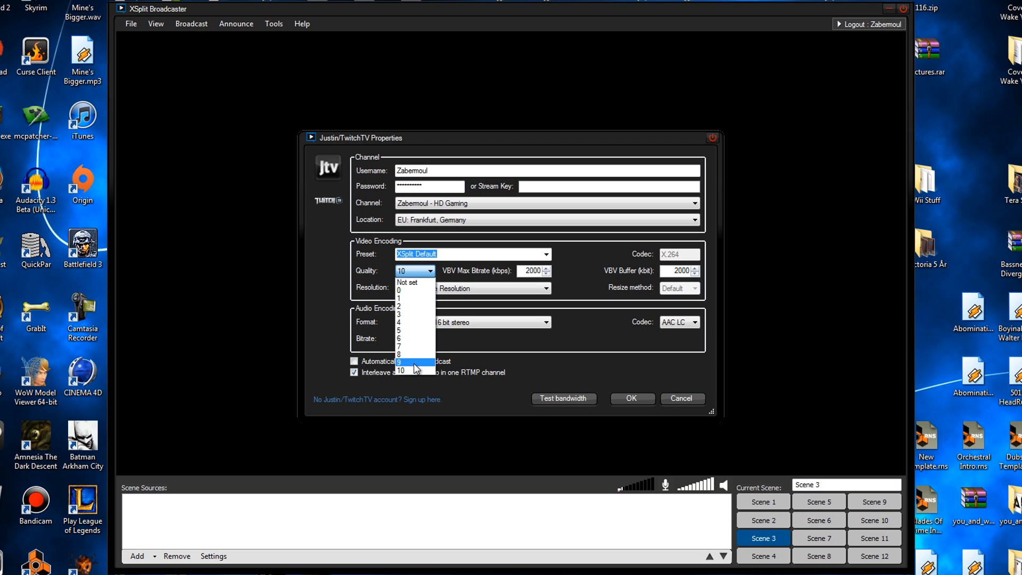
{"action": "left_click", "coordinate": [418, 272]}
{"action": "left_click", "coordinate": [419, 273]}
{"action": "left_click", "coordinate": [421, 275]}
{"action": "left_click", "coordinate": [684, 400]}
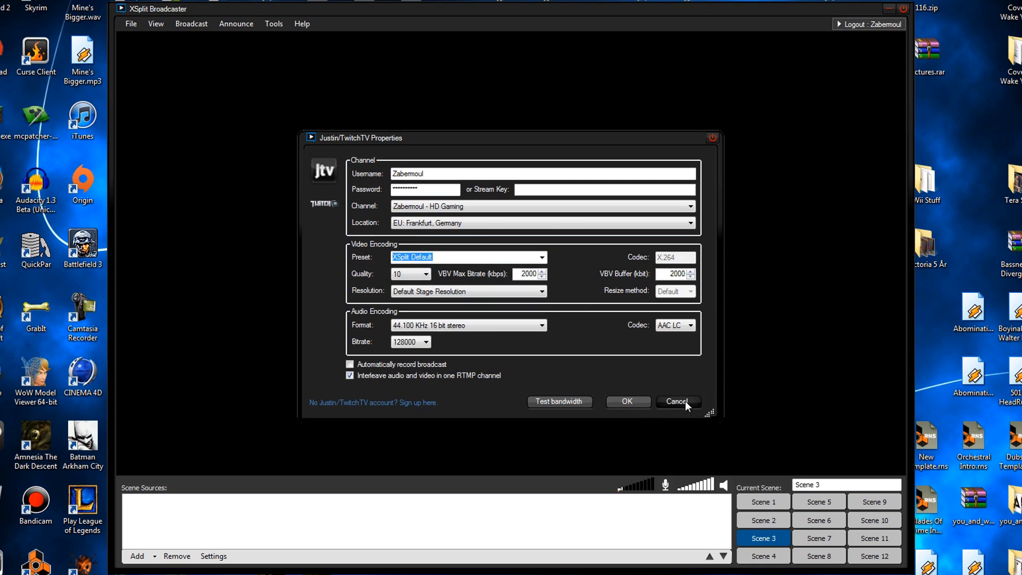
{"action": "left_click", "coordinate": [577, 375]}
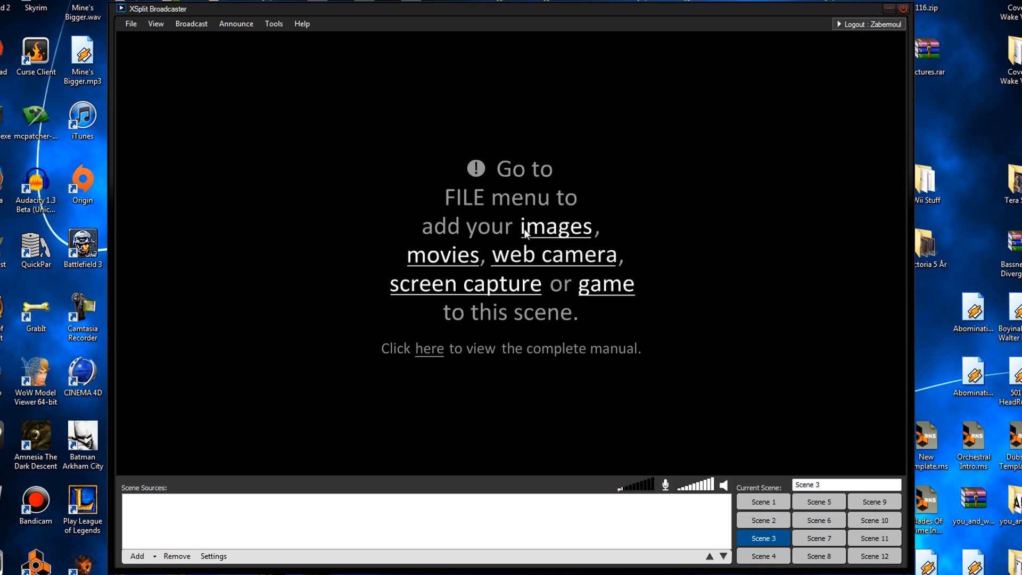